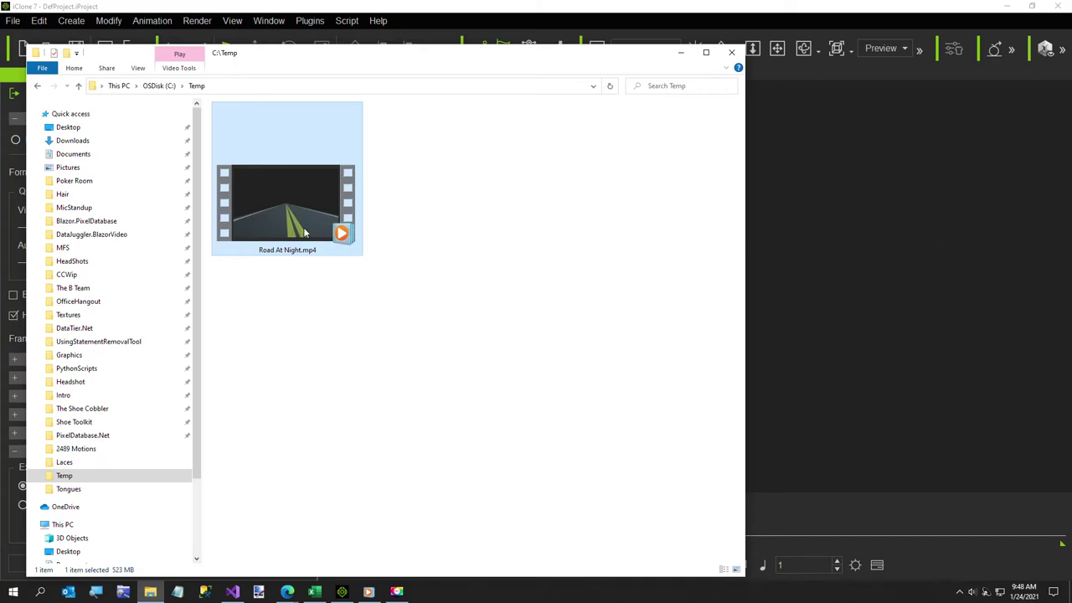
# Step: Play Road At Night.mp4 from C:\Temp in Windows Media Player to the end, then close it
pyautogui.doubleClick(304, 233)
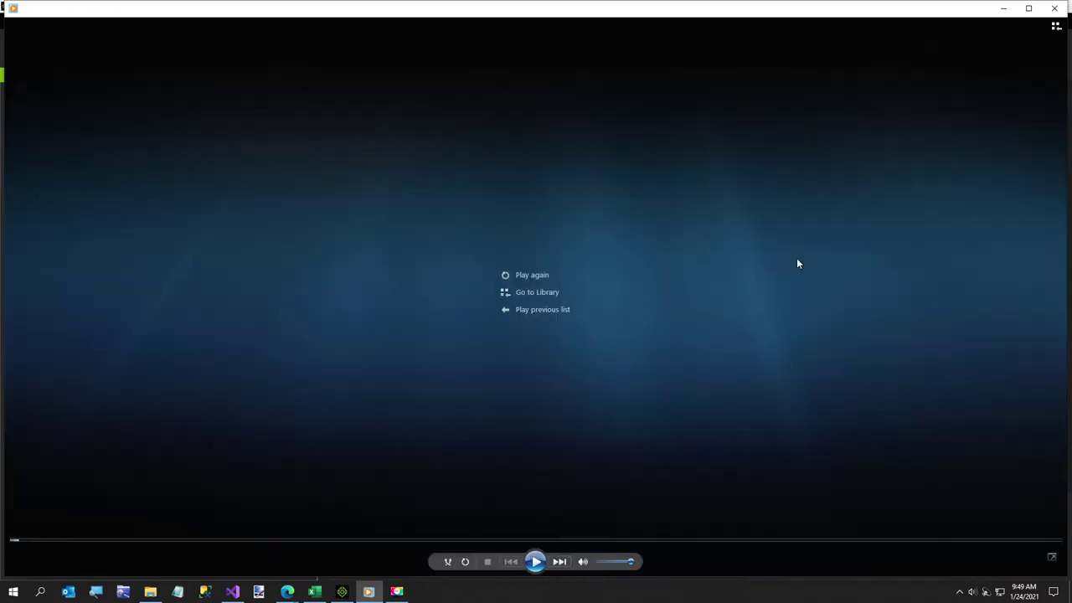
pyautogui.click(1054, 8)
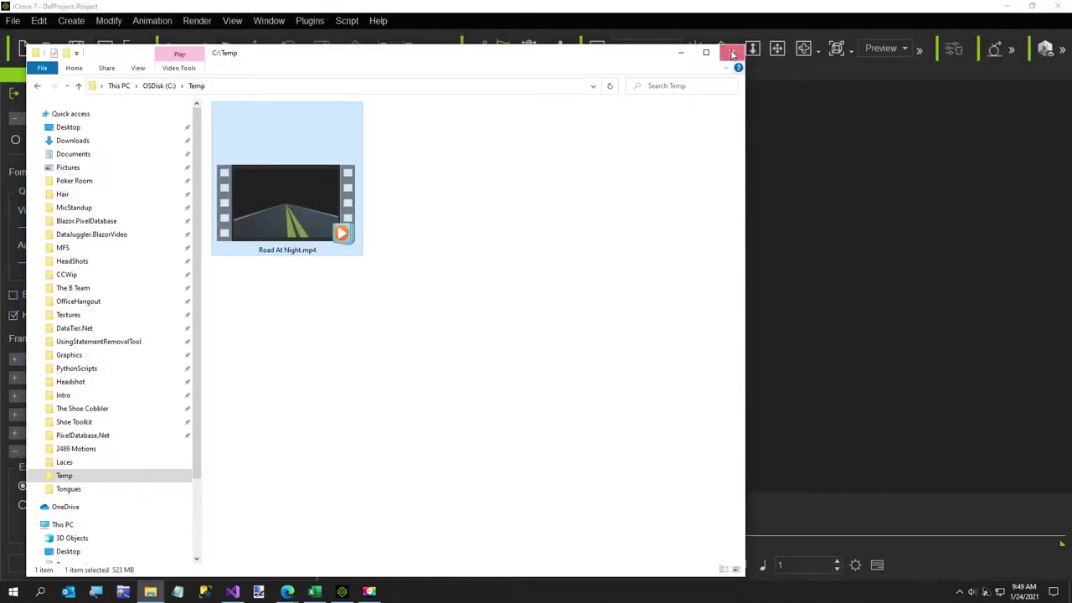
# Step: Reopen File Explorer at the Textures folder and view RoadVerticalSmall.png in paint.net
pyautogui.click(731, 52)
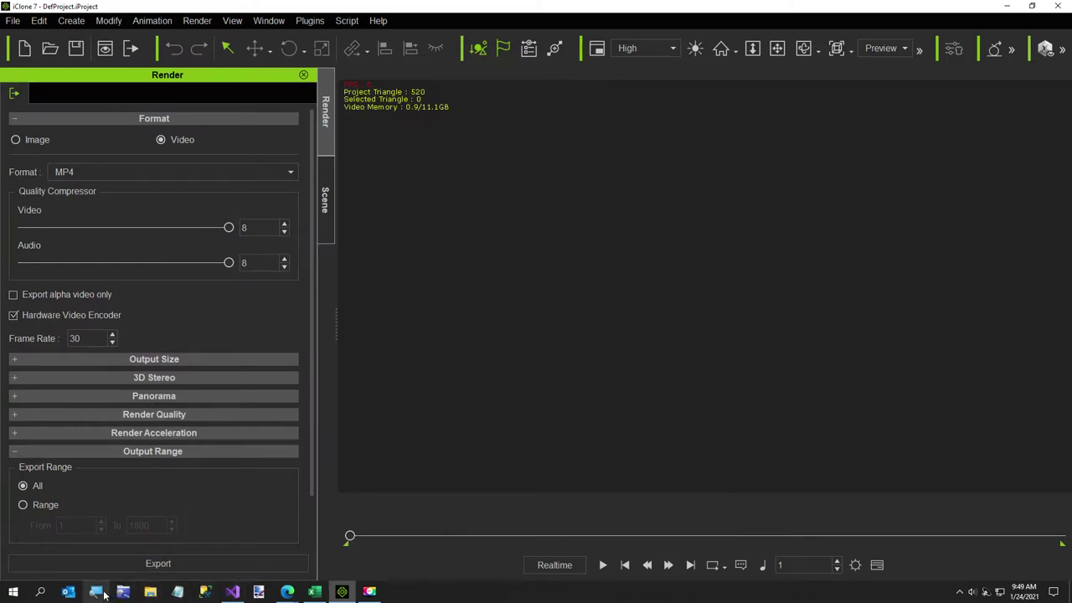
pyautogui.click(150, 592)
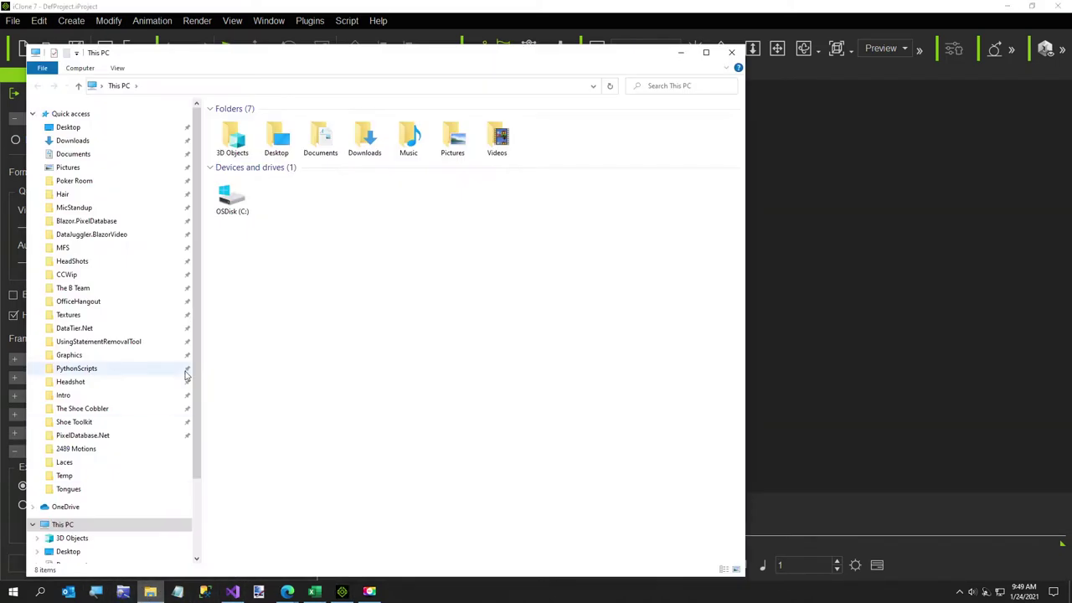
pyautogui.click(68, 314)
pyautogui.scroll(-5, 371, 363)
pyautogui.scroll(-15, 371, 365)
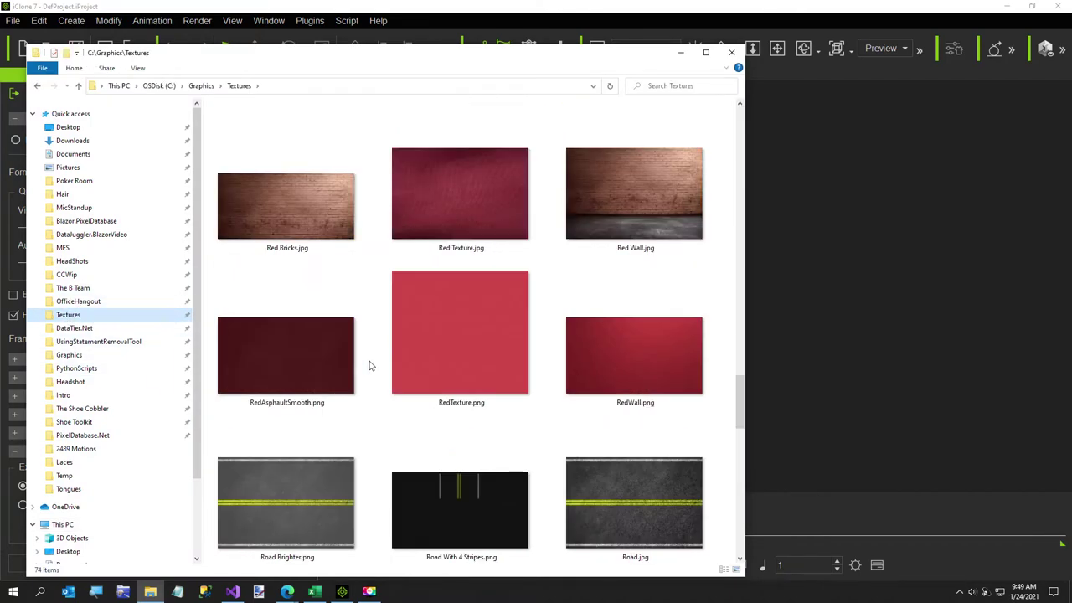
pyautogui.scroll(5, 371, 365)
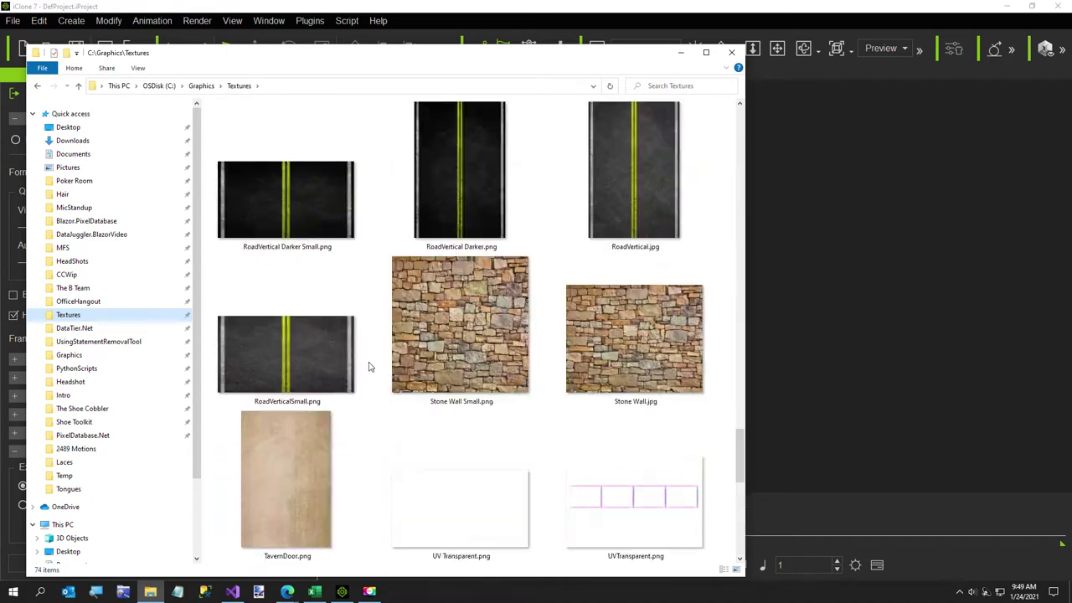
pyautogui.click(321, 366)
pyautogui.doubleClick(321, 362)
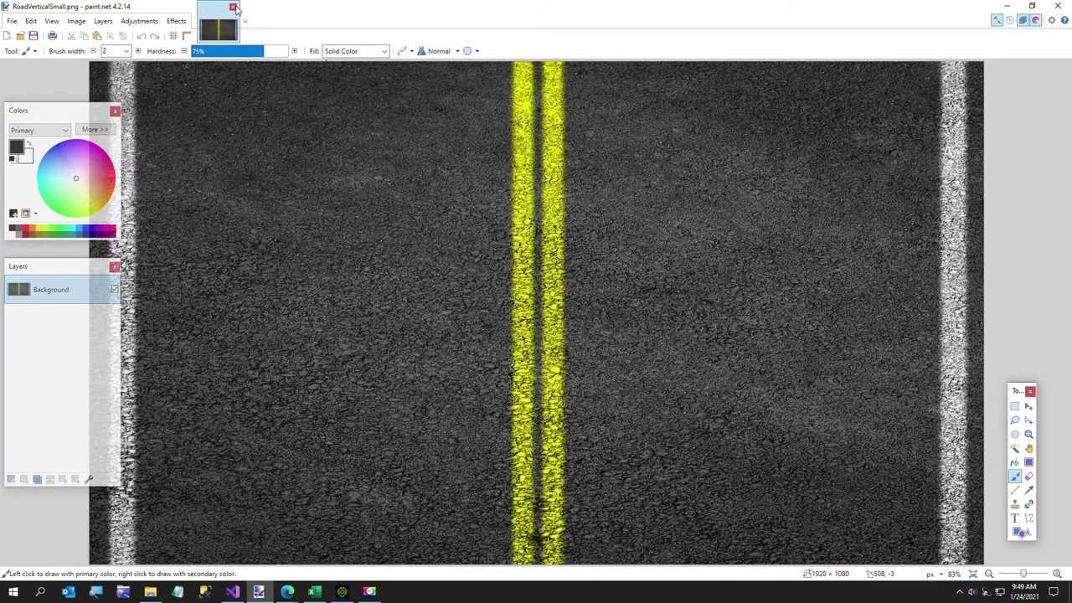
pyautogui.click(239, 8)
# Step: Clear away paint.net and Explorer and bring up the PythonScripts repository window in Edge
pyautogui.click(1009, 7)
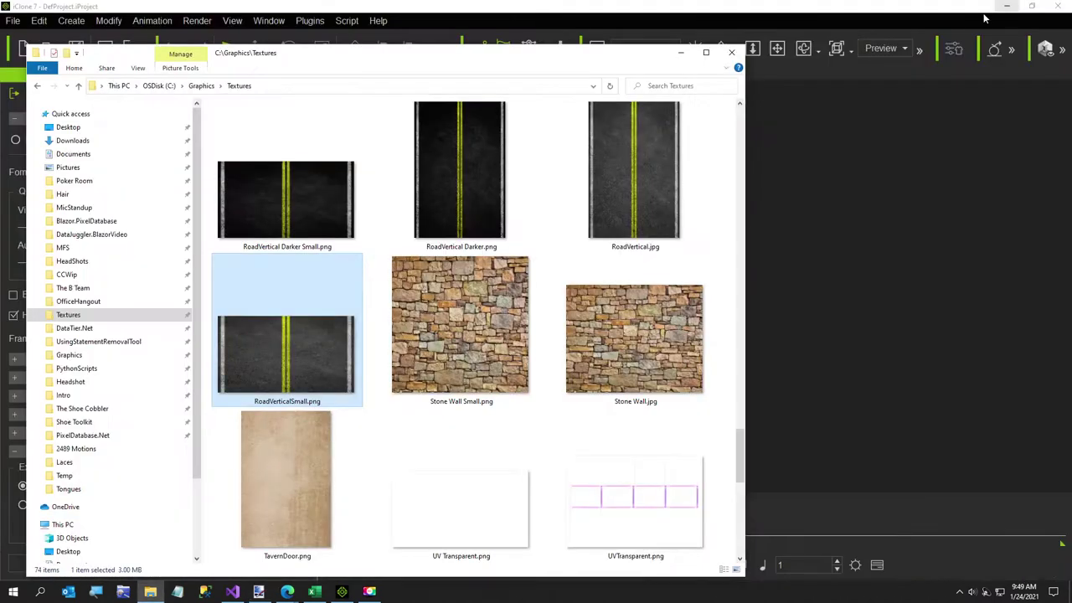
pyautogui.click(732, 49)
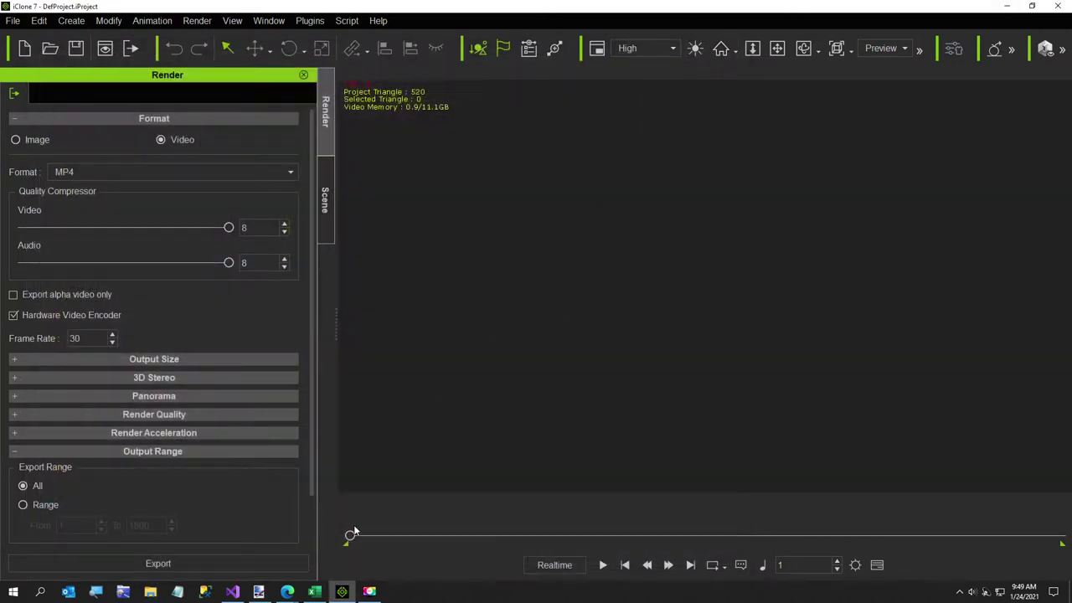
pyautogui.click(287, 591)
pyautogui.click(112, 548)
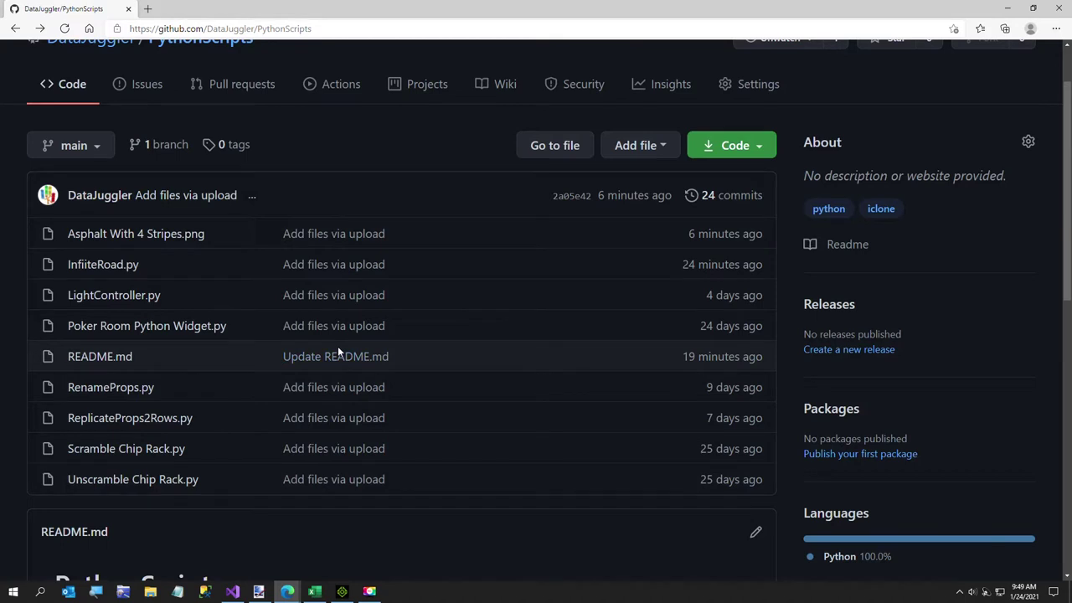
pyautogui.click(207, 30)
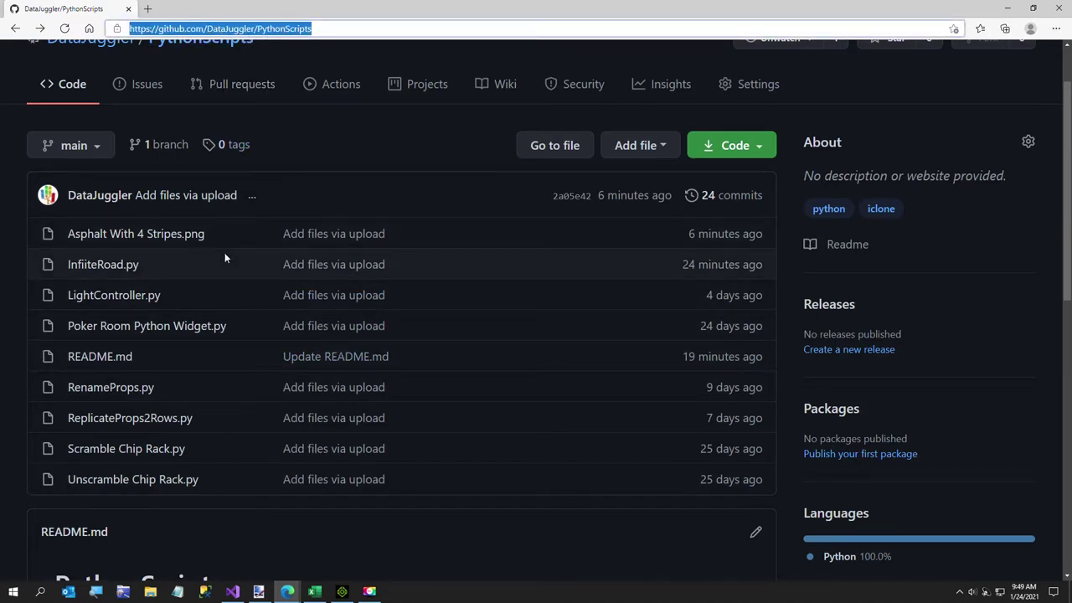
# Step: View the Asphalt With 4 Stripes.png file page, then go back to the repository list
pyautogui.click(175, 238)
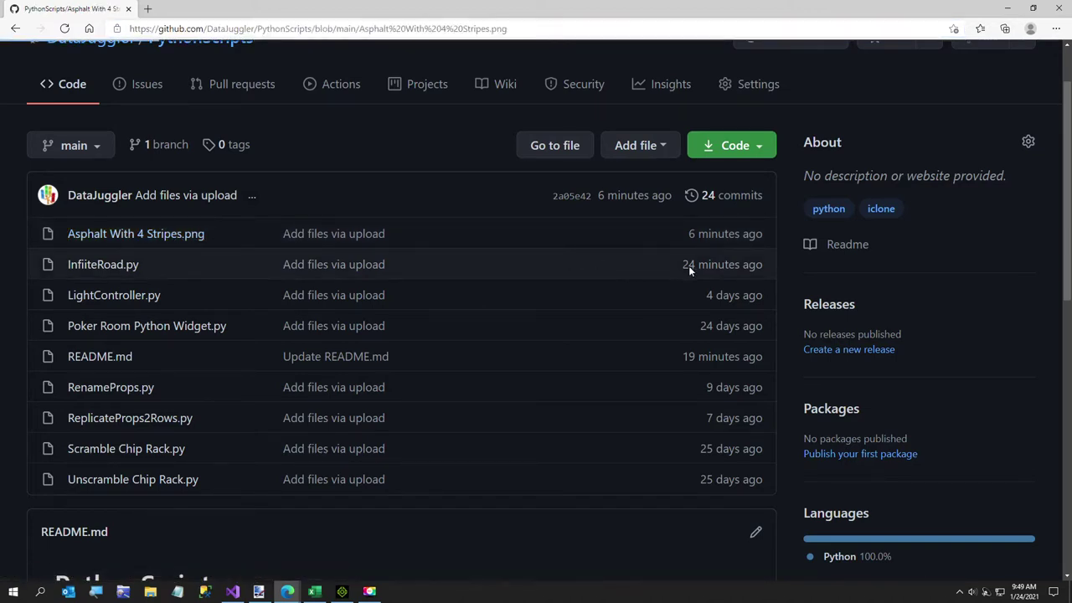
pyautogui.rightClick(928, 378)
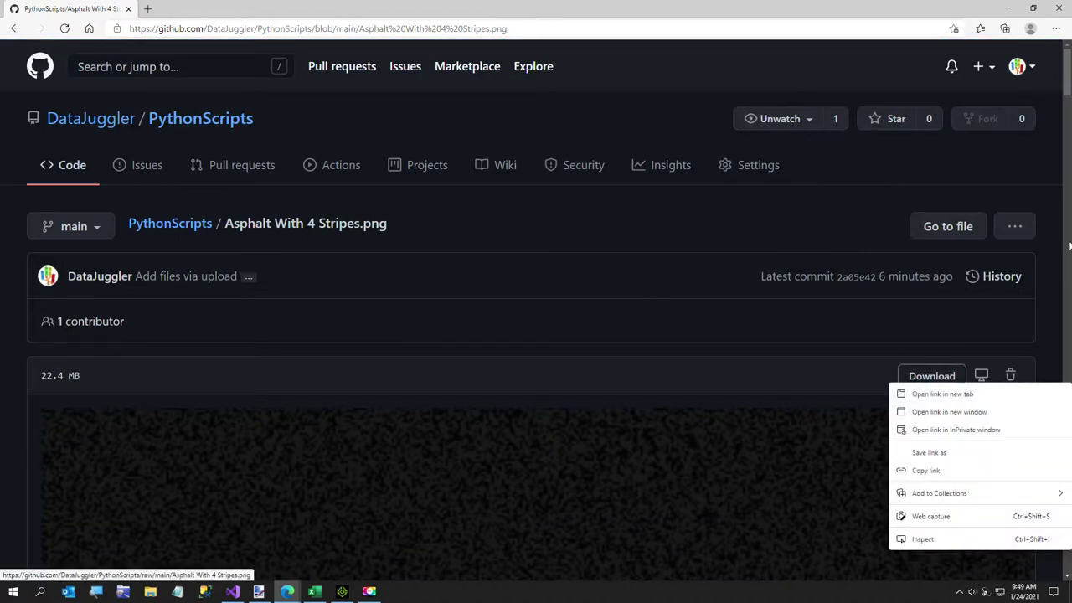
pyautogui.scroll(-1, 890, 327)
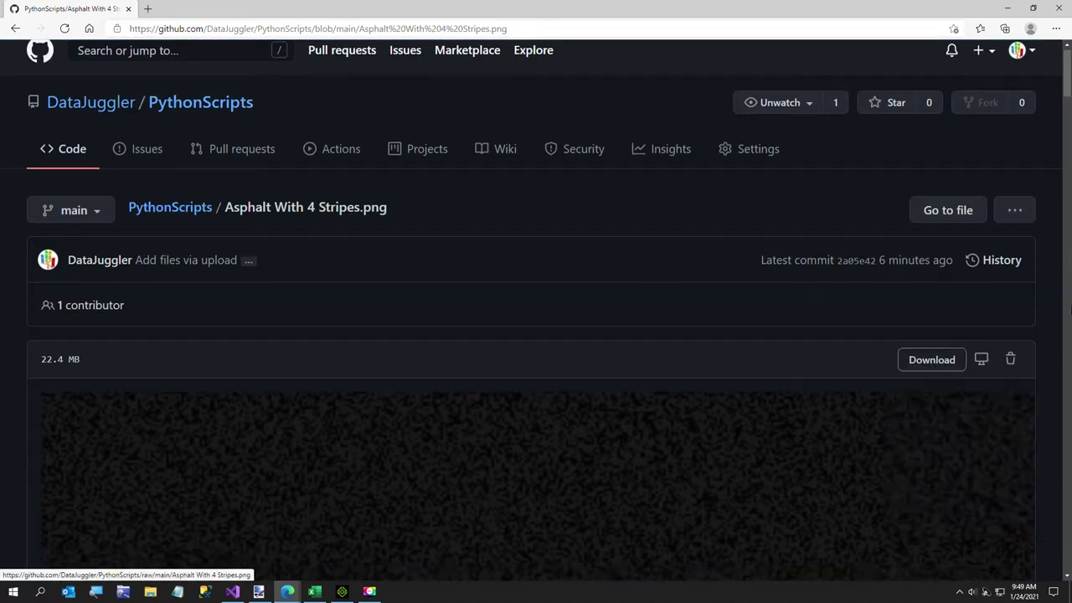
pyautogui.scroll(1, 949, 328)
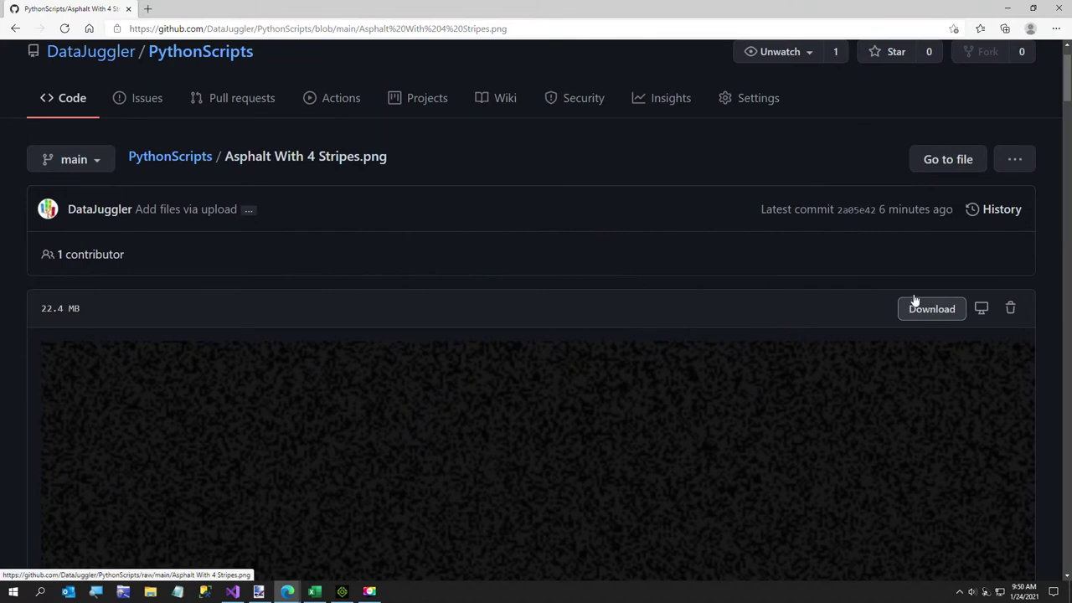
pyautogui.click(14, 29)
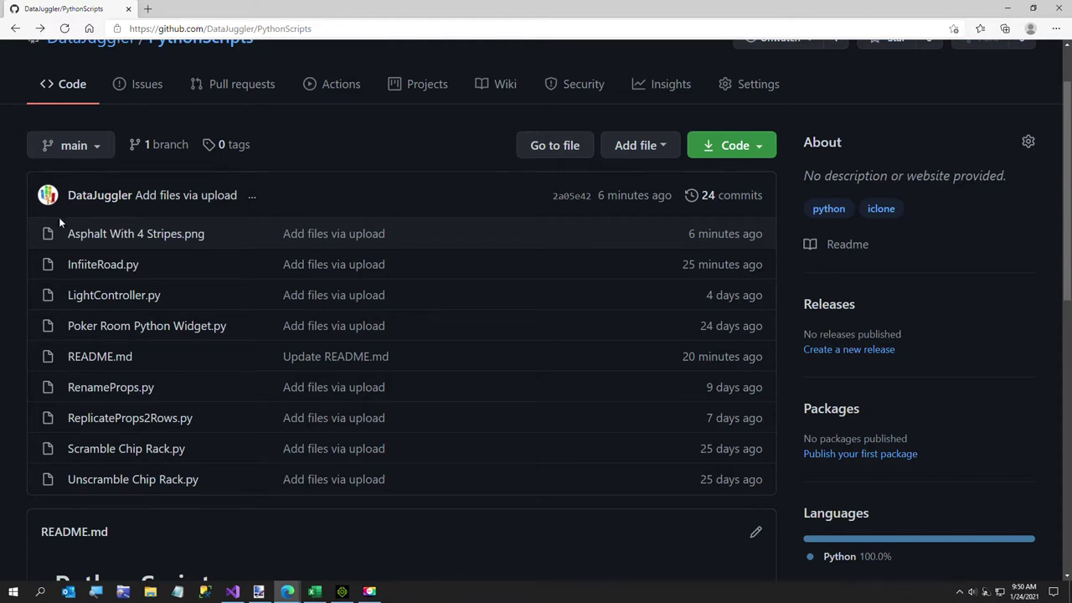
pyautogui.click(84, 266)
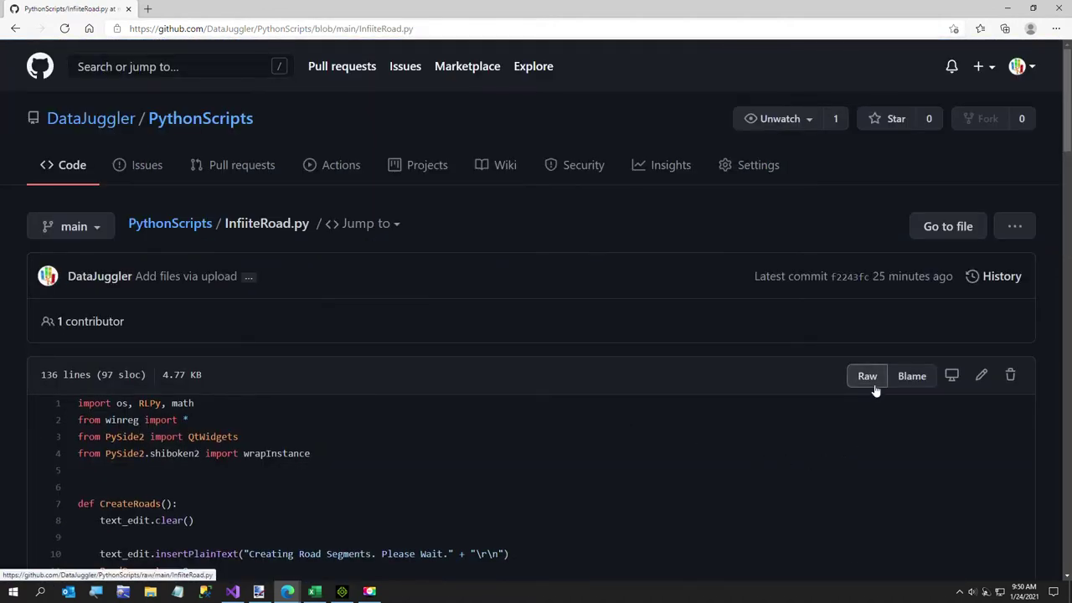
# Step: Show InfiiteRoad.py as raw plain text and select all of its code
pyautogui.click(1014, 231)
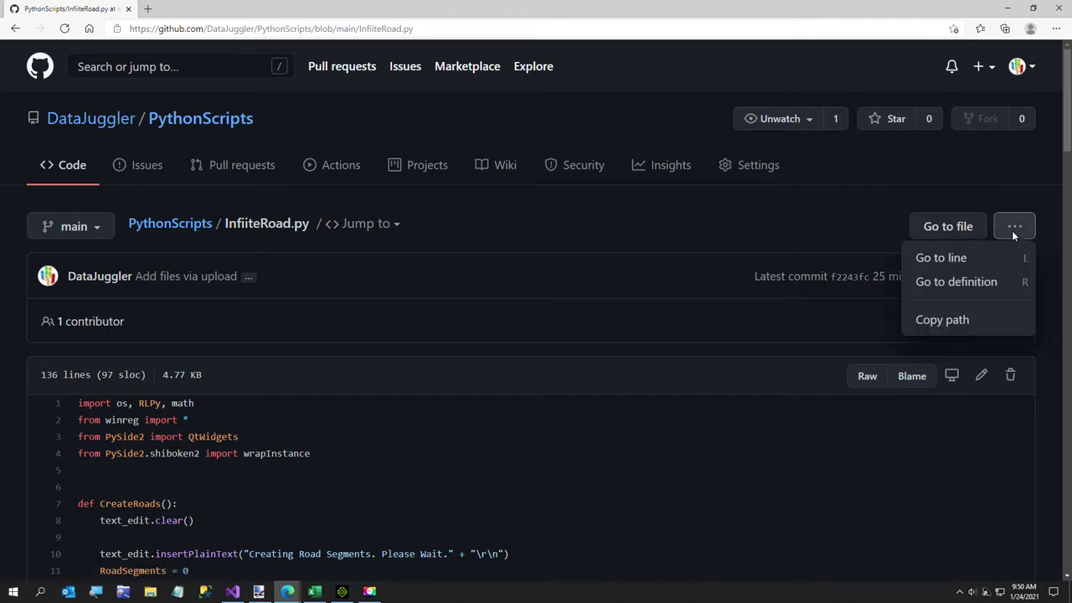
pyautogui.click(812, 325)
pyautogui.click(866, 375)
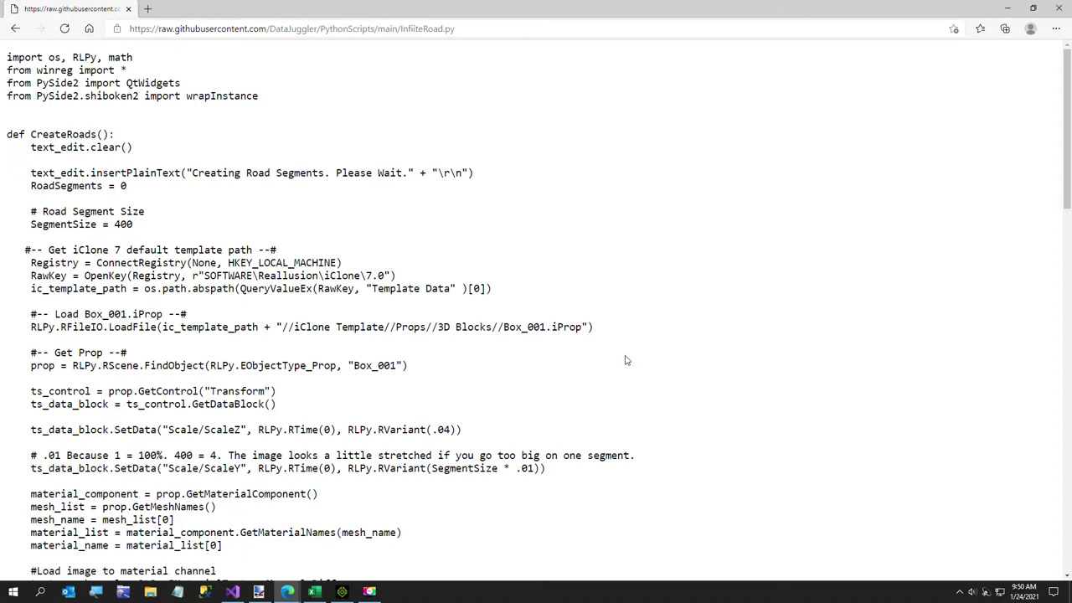
pyautogui.hotkey('ctrl', 'a')
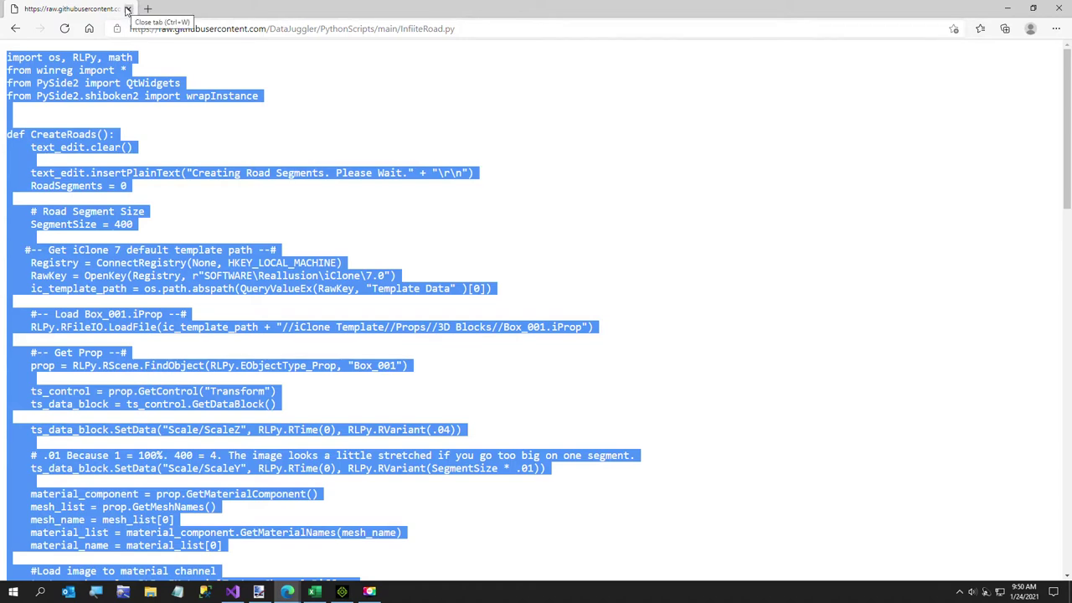
pyautogui.click(141, 329)
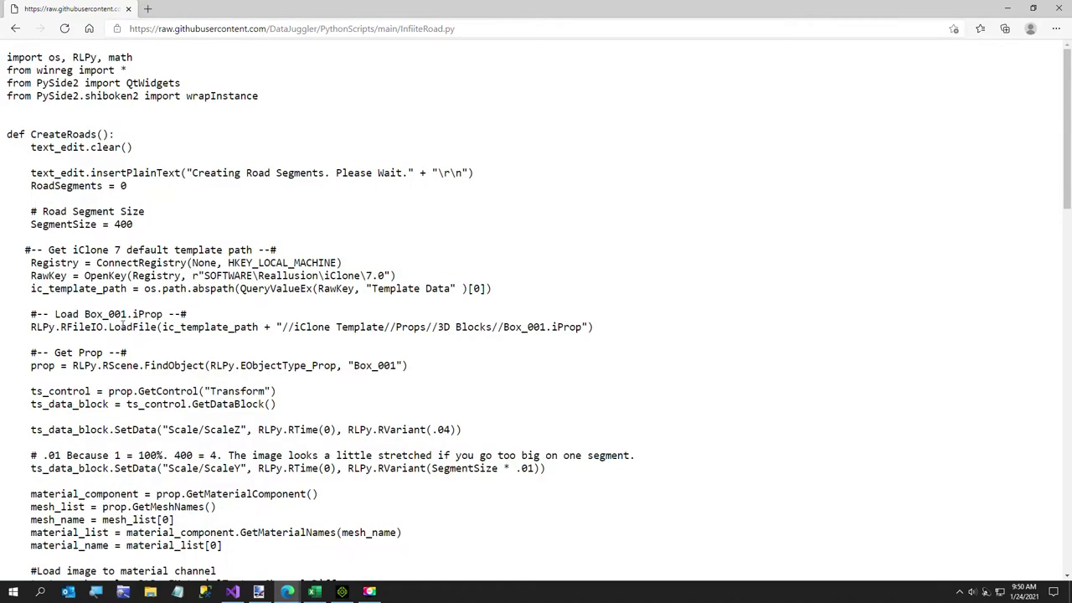
# Step: In Visual Studio, select line 43's image_file path pointing to Asphalt With 4 Stripes.png
pyautogui.click(128, 9)
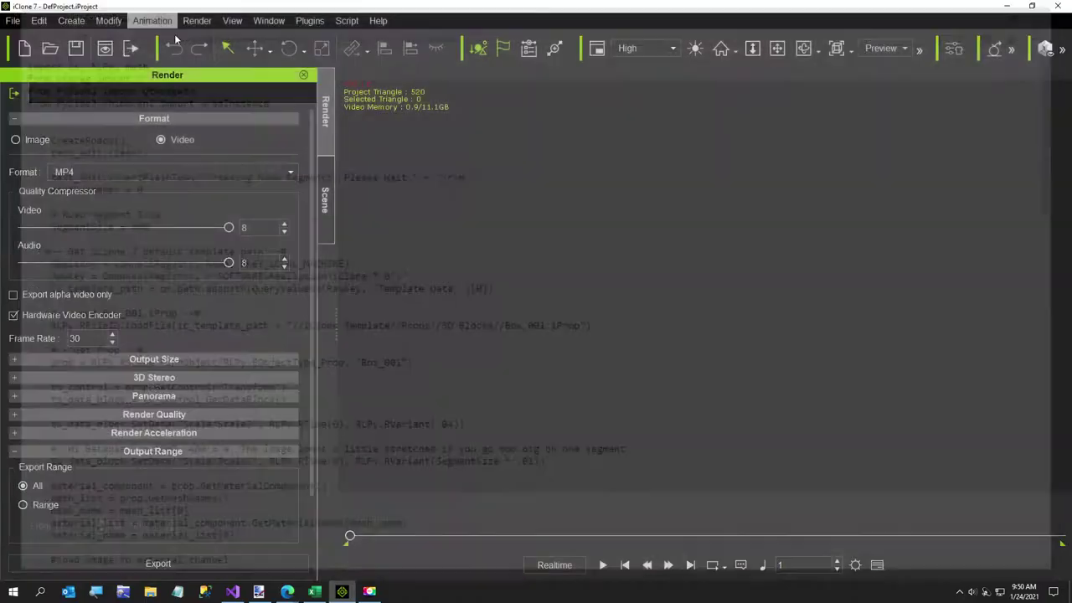
pyautogui.click(233, 591)
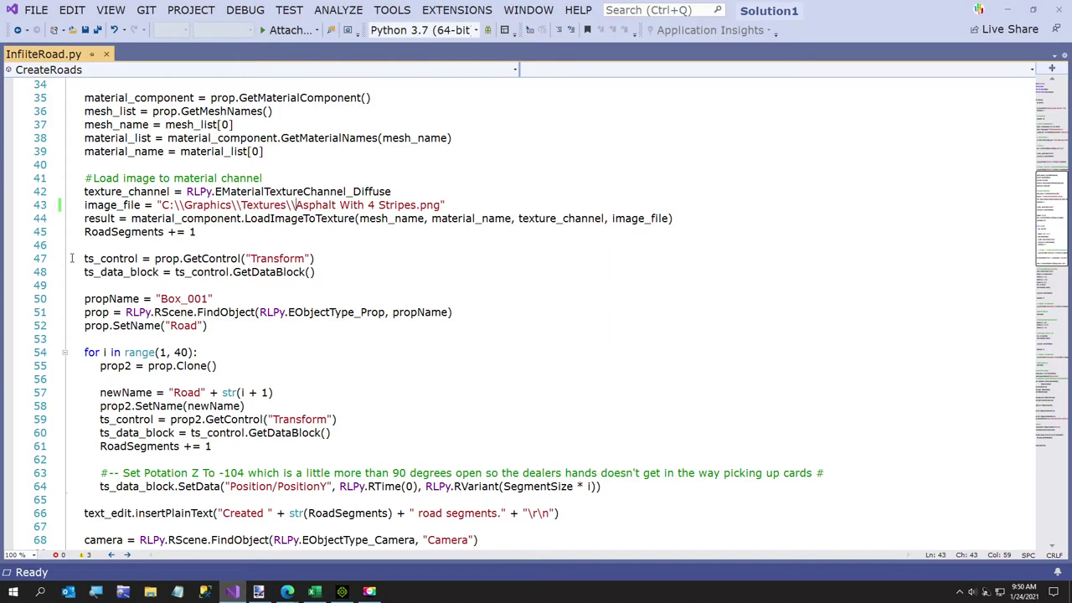
pyautogui.click(85, 205)
pyautogui.moveTo(84, 205); pyautogui.dragTo(452, 204)
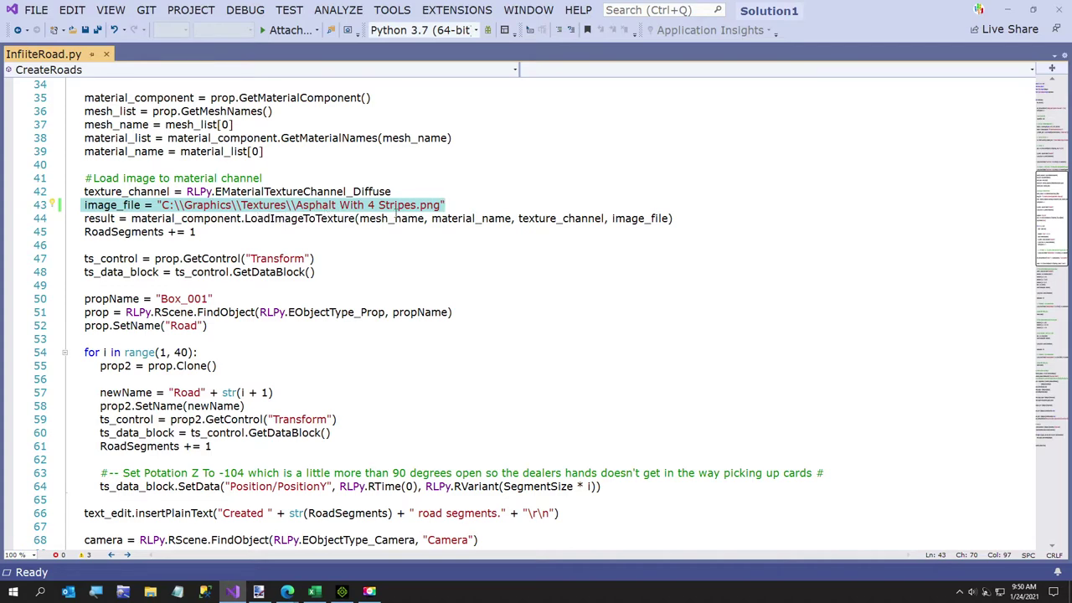
# Step: Start a new iClone project, add a camera and show the scene tree
pyautogui.click(340, 592)
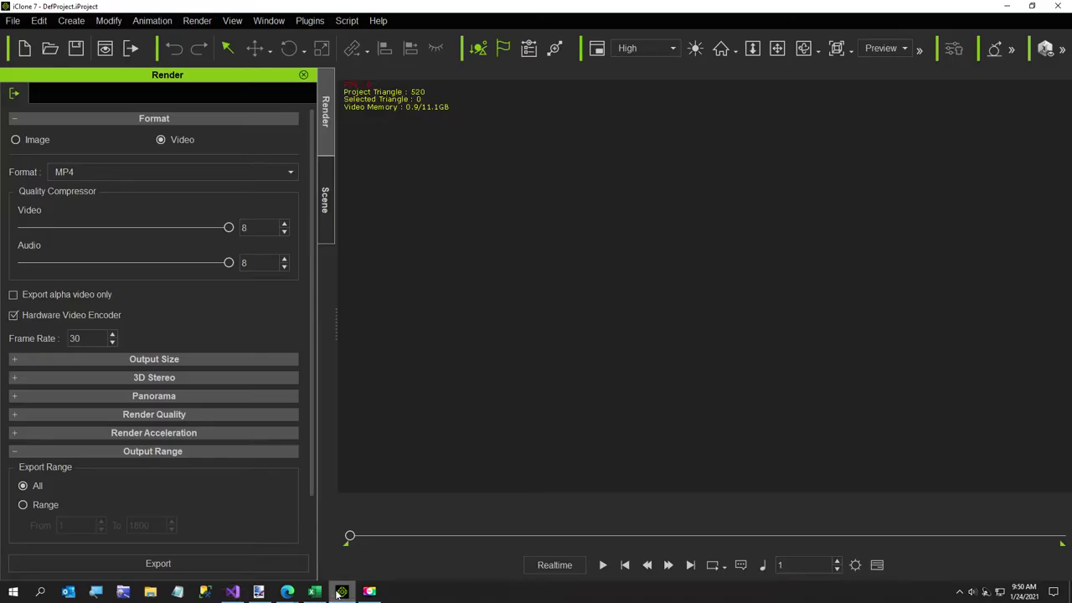
pyautogui.click(19, 22)
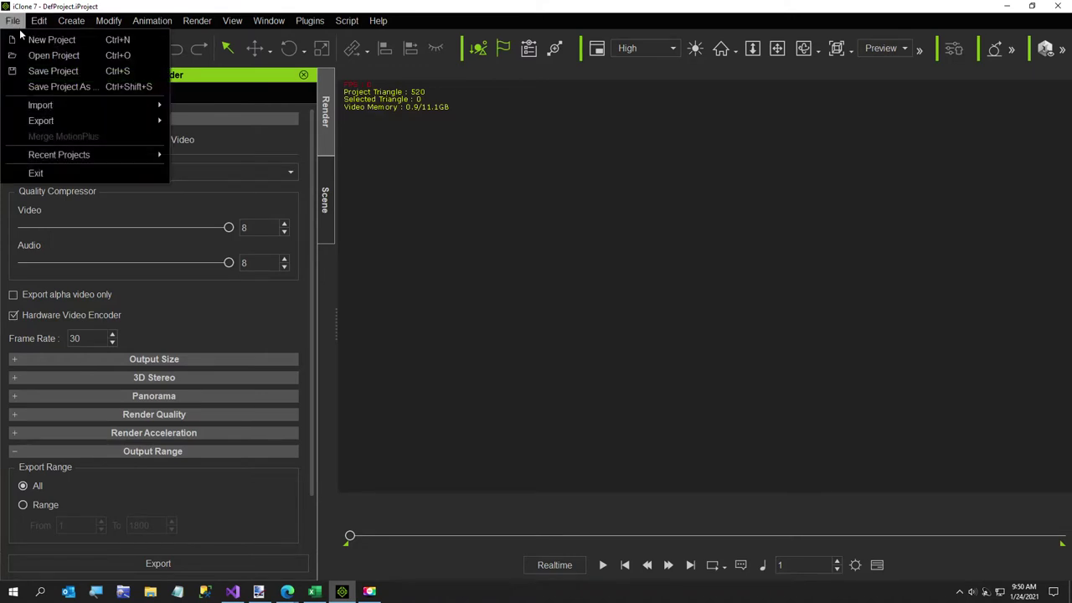
pyautogui.click(15, 40)
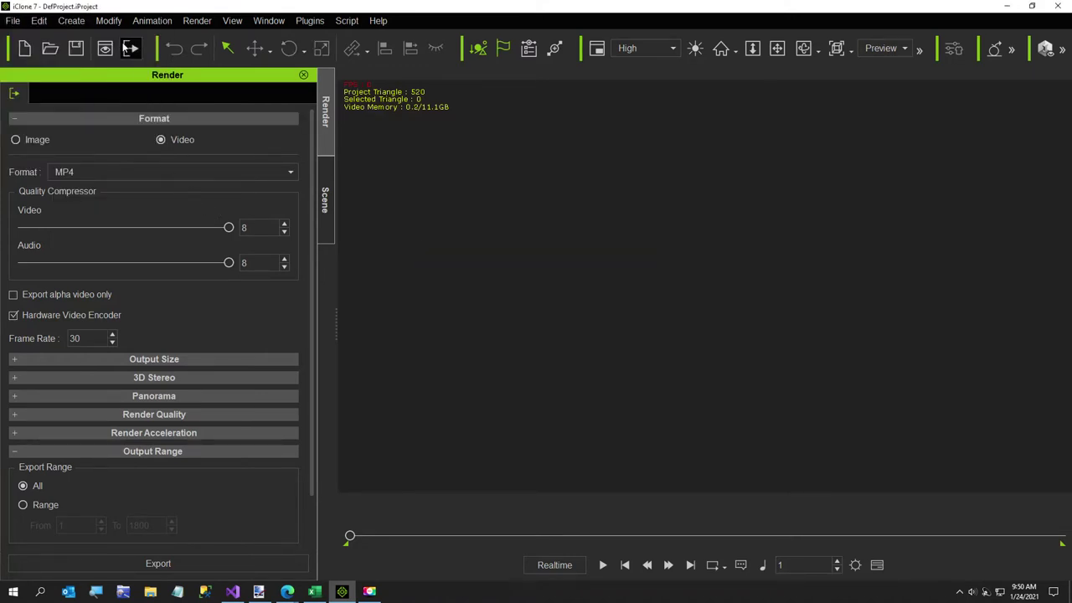
pyautogui.click(71, 20)
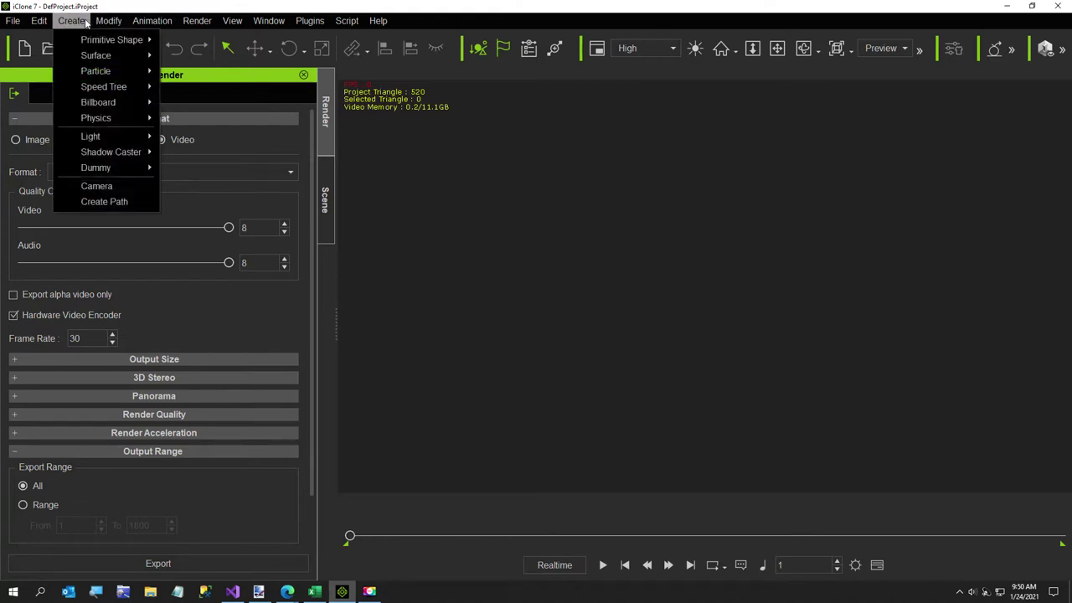
pyautogui.click(94, 189)
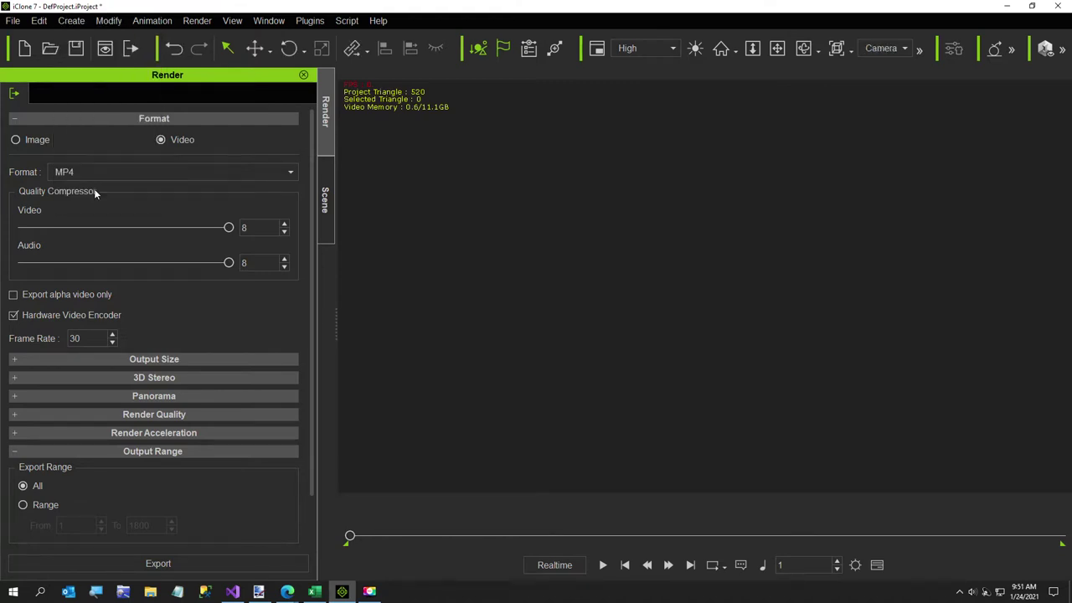
pyautogui.click(325, 219)
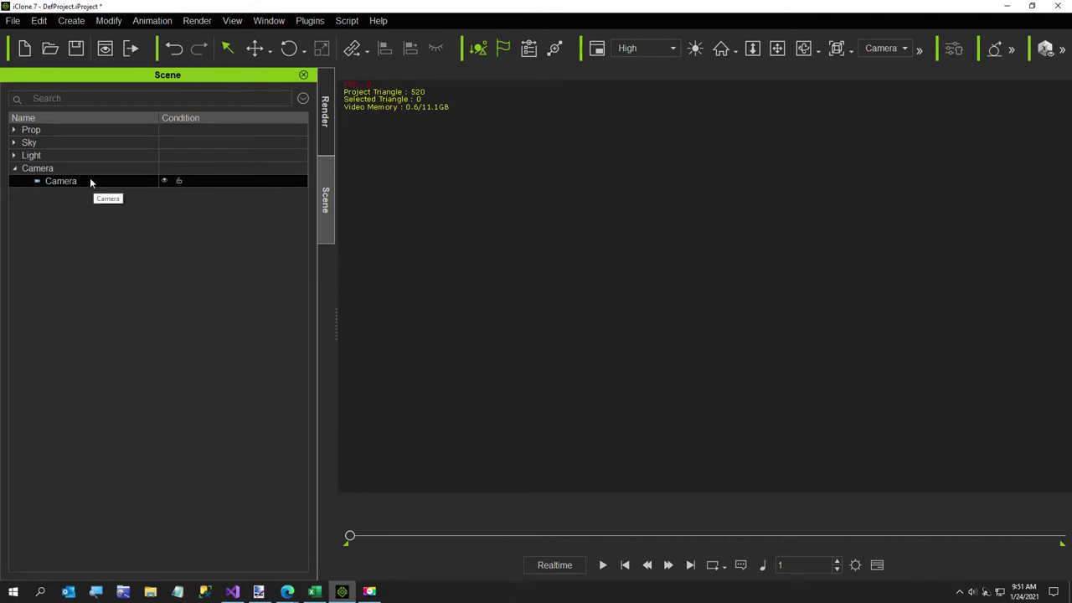
# Step: Load the InfiniteRoad.py script through Script > Load Python
pyautogui.click(336, 21)
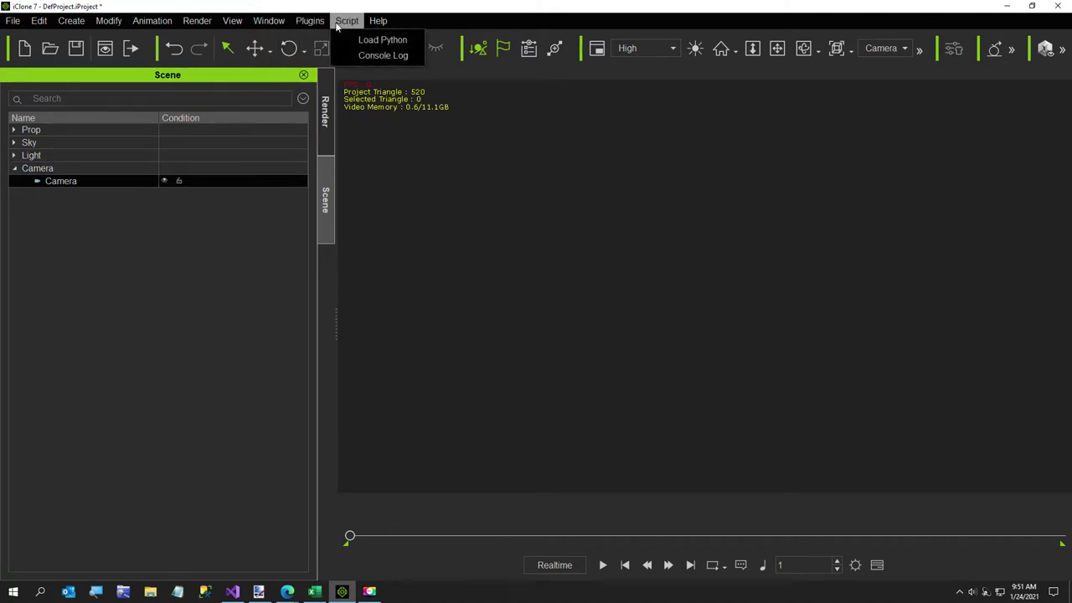
pyautogui.click(378, 39)
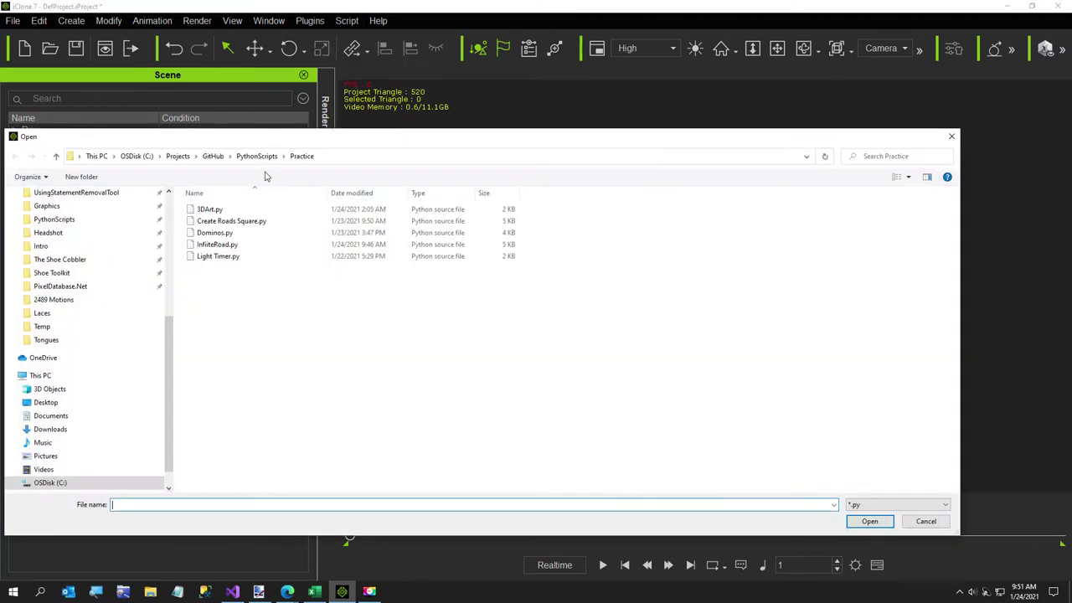
pyautogui.doubleClick(218, 245)
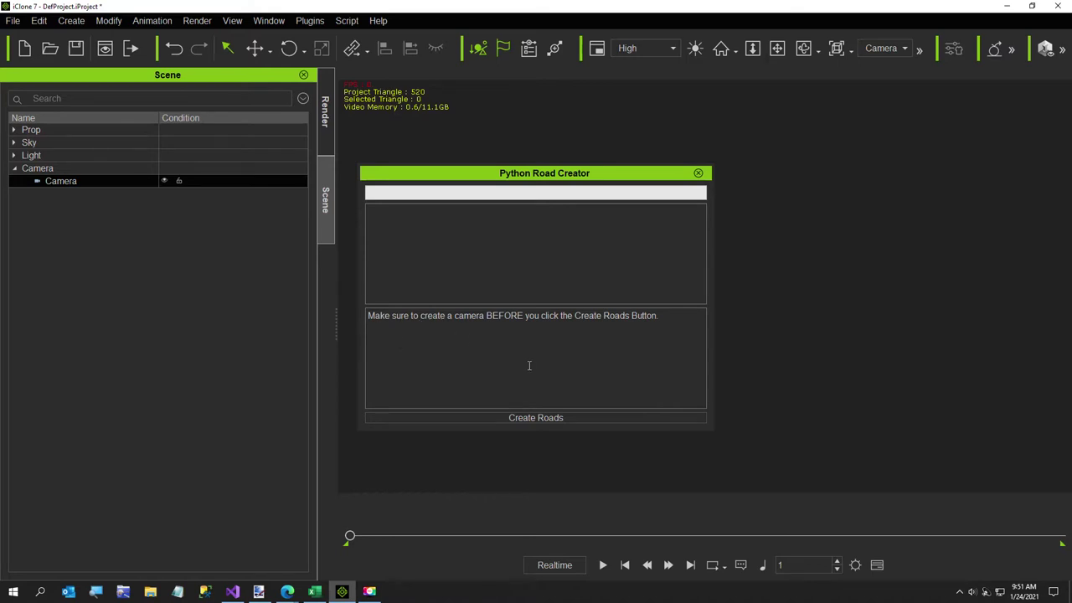
# Step: Run Create Roads to build 40 striped road segments, then close the Python Road Creator
pyautogui.click(528, 417)
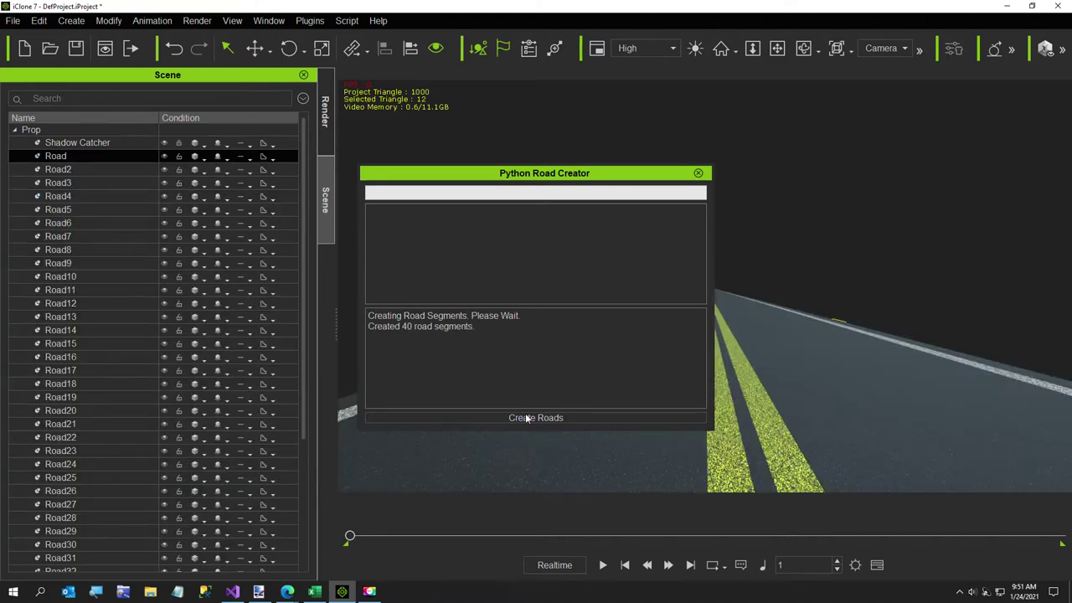
pyautogui.click(698, 173)
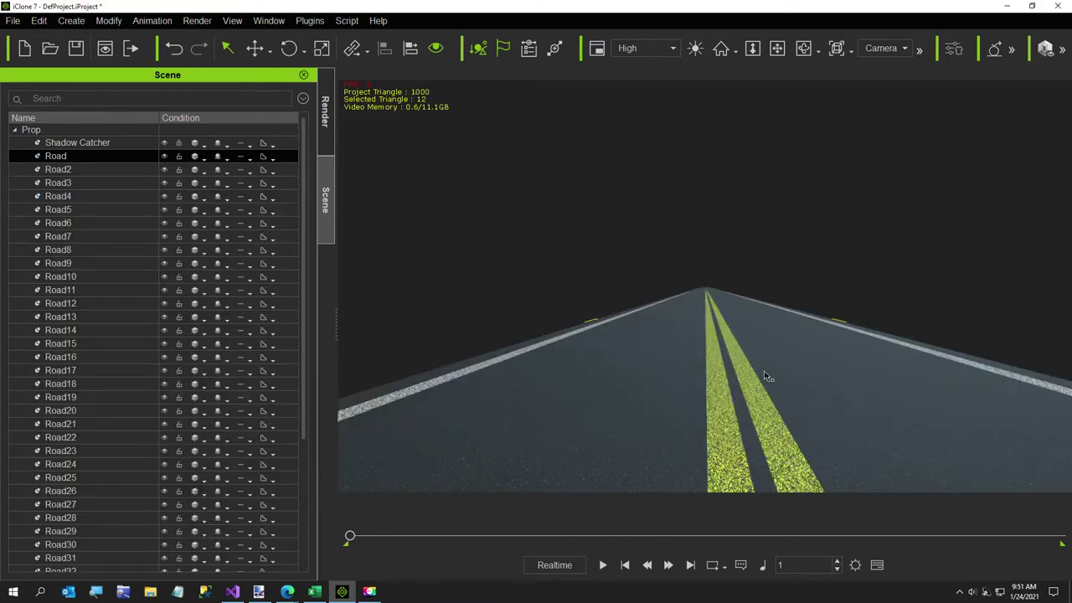
# Step: Play the timeline through its 1800 frames so the camera travels along the road
pyautogui.click(602, 565)
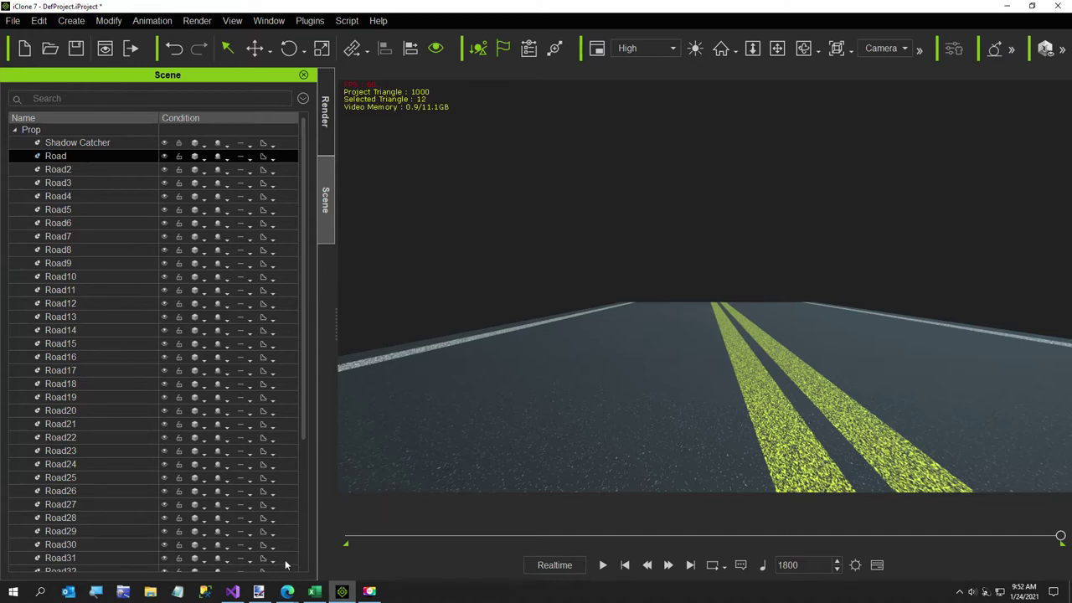
# Step: Create a new blank paint.net image 3840 wide by 2160 high
pyautogui.click(259, 591)
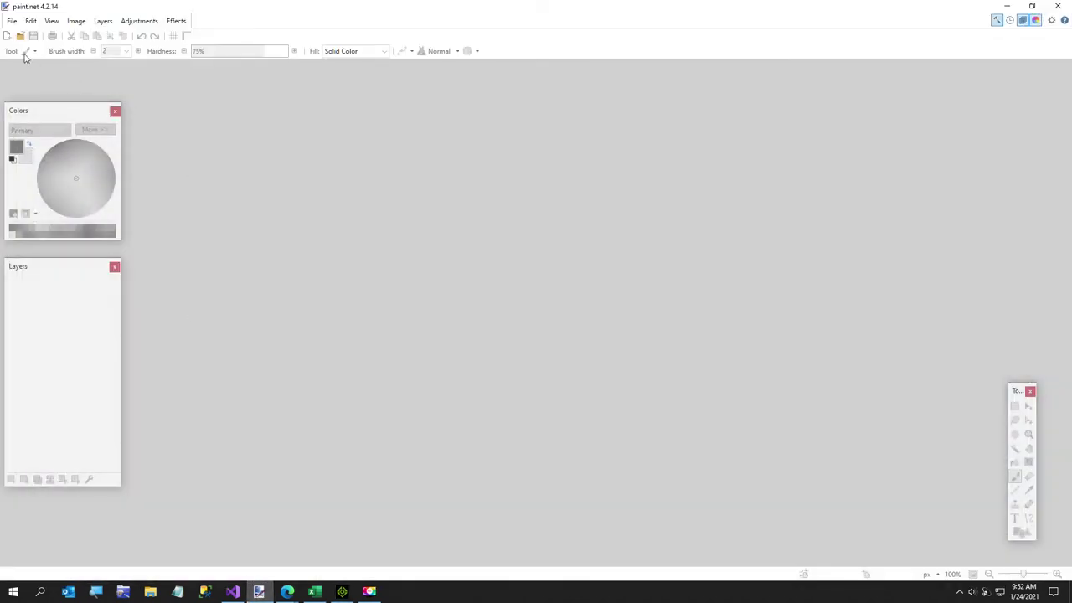
pyautogui.click(11, 21)
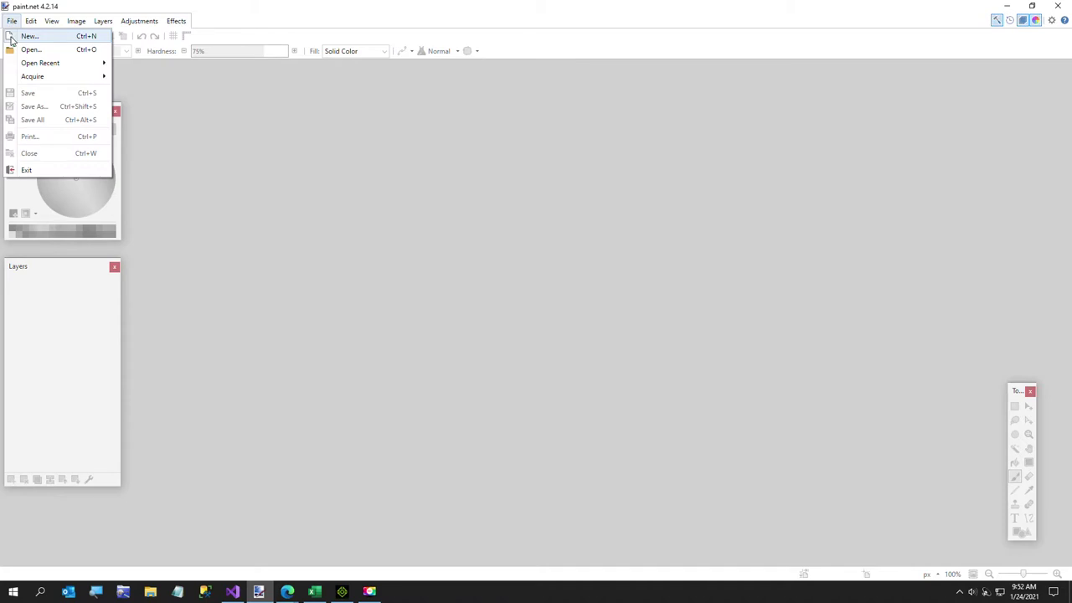
pyautogui.click(11, 37)
pyautogui.click(524, 267)
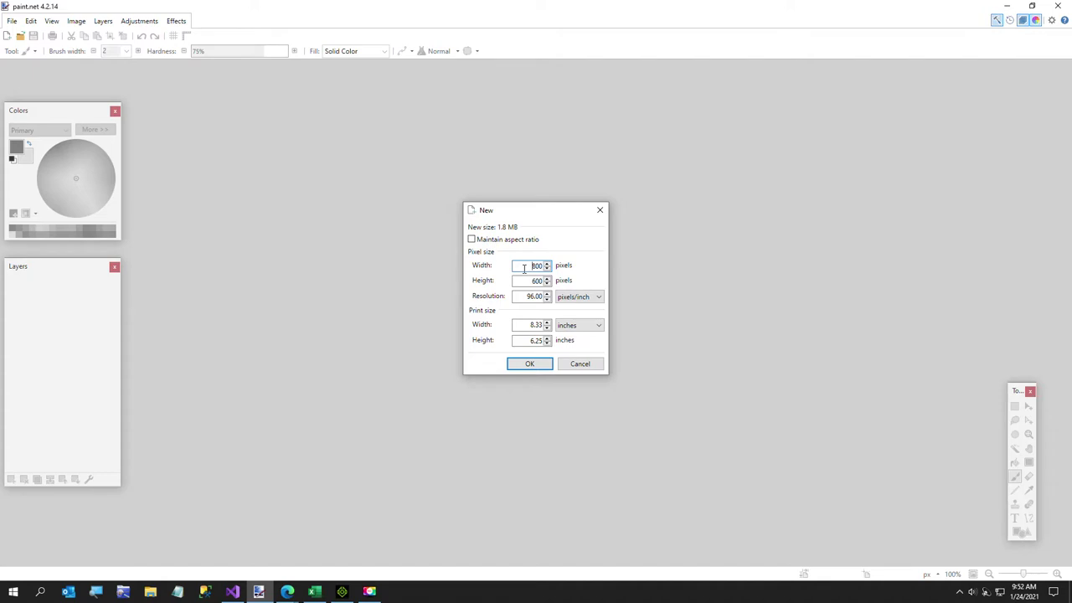
pyautogui.doubleClick(524, 267)
pyautogui.write('3840')
pyautogui.press('Tab')
pyautogui.write('2160')
pyautogui.click(529, 364)
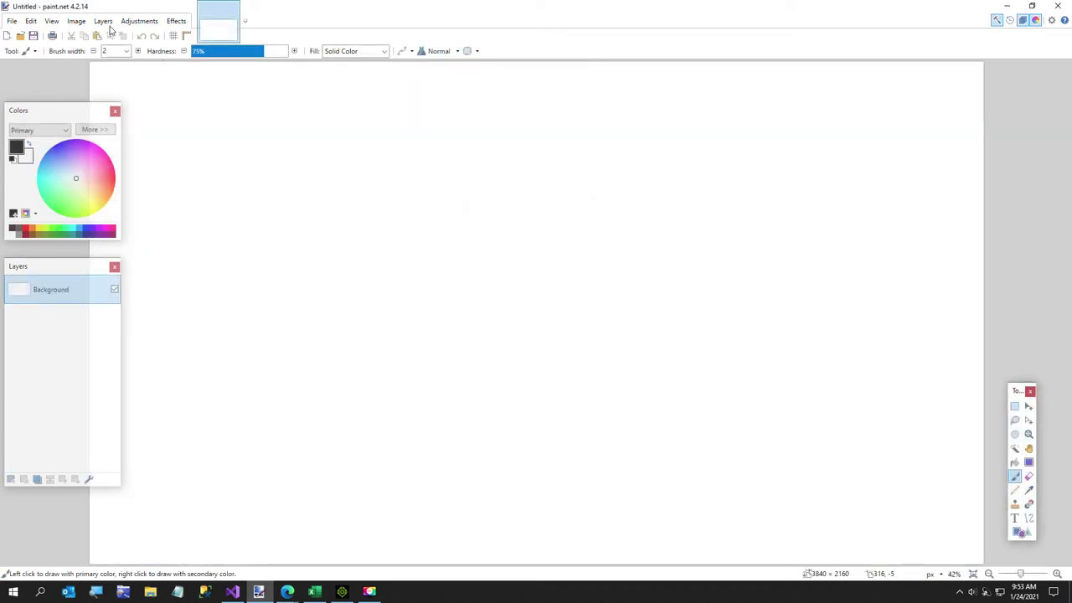
# Step: Save the image as White.png in C:\Temp, accepting the PNG settings
pyautogui.click(13, 20)
pyautogui.click(20, 107)
pyautogui.click(136, 28)
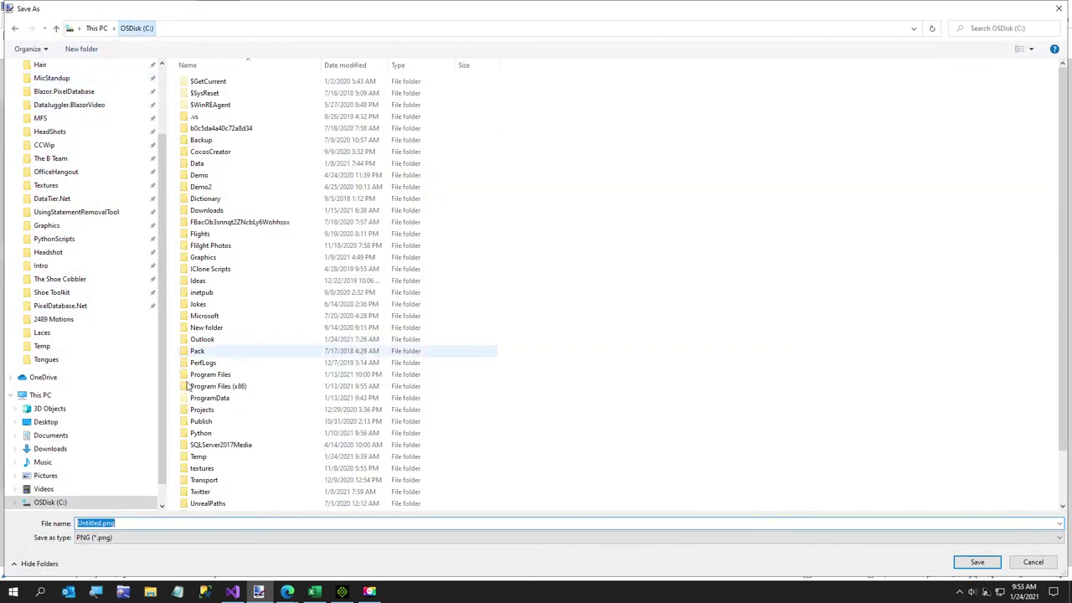
pyautogui.click(44, 346)
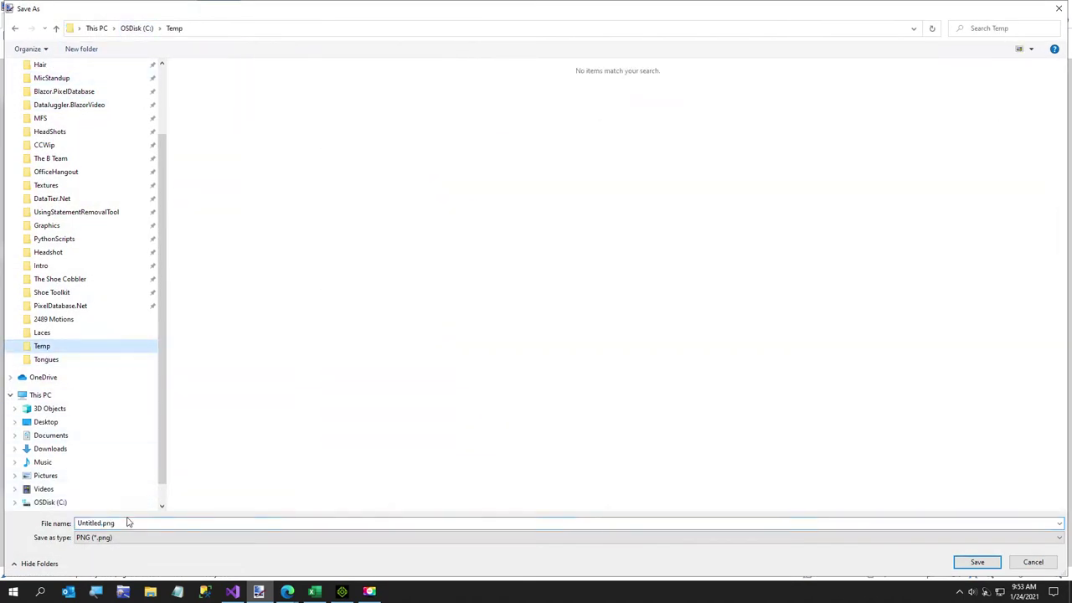
pyautogui.write('White')
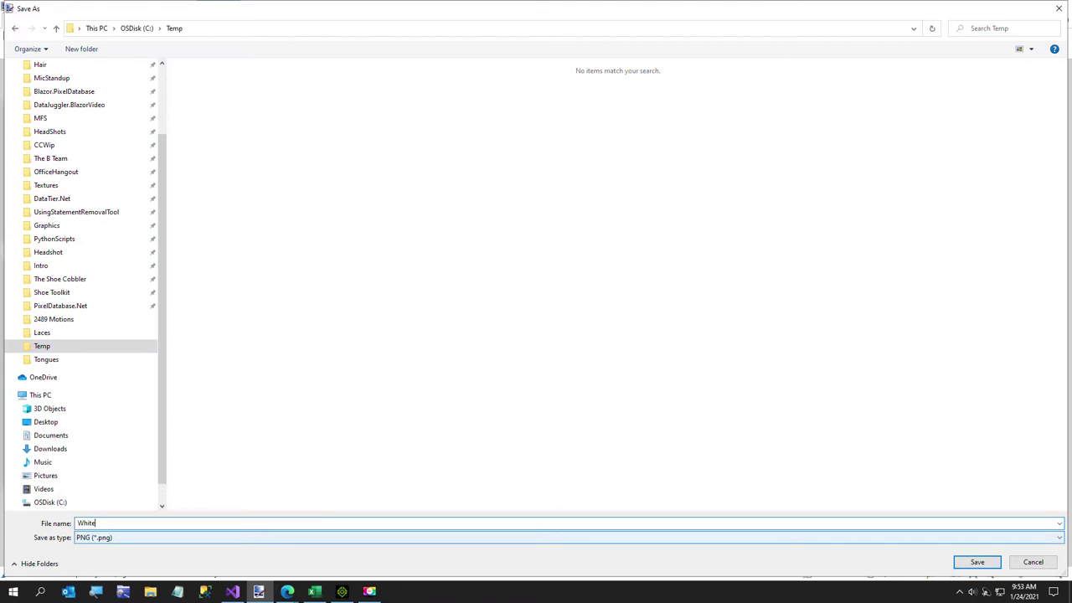
pyautogui.click(976, 562)
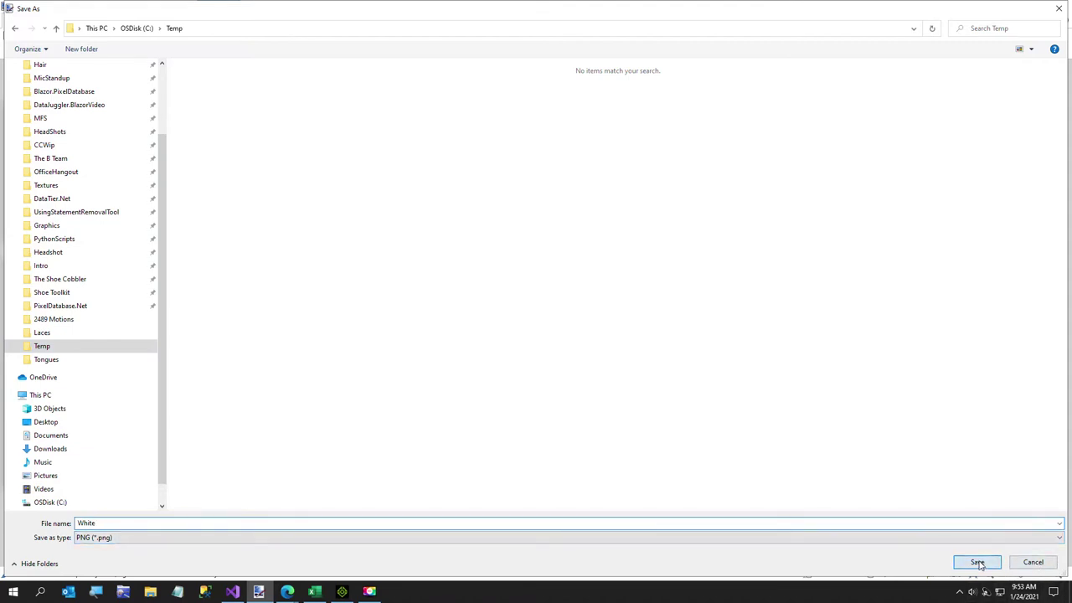
pyautogui.click(534, 387)
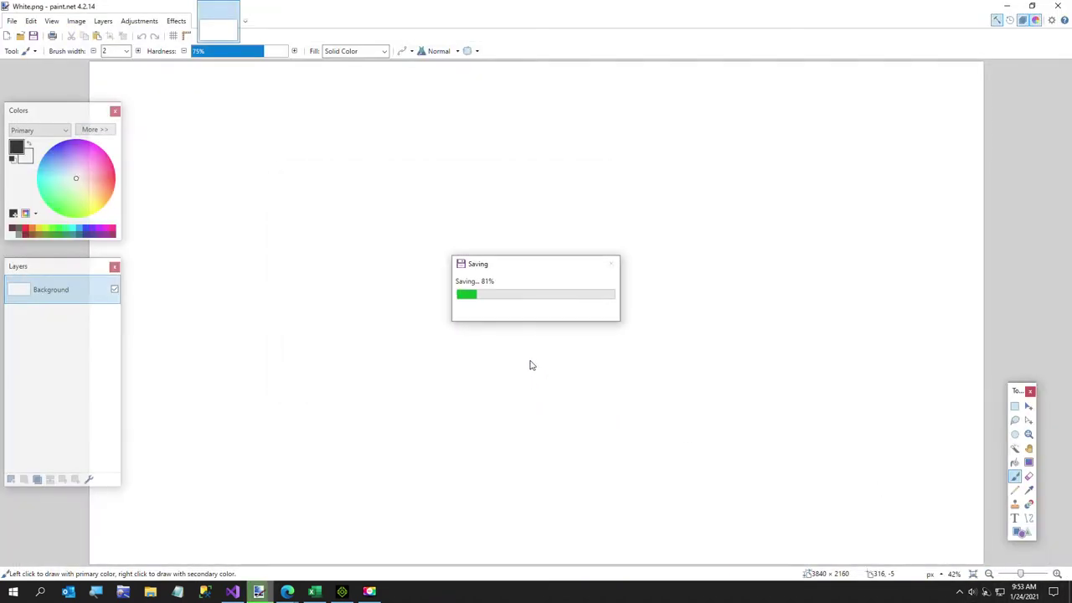
pyautogui.click(288, 592)
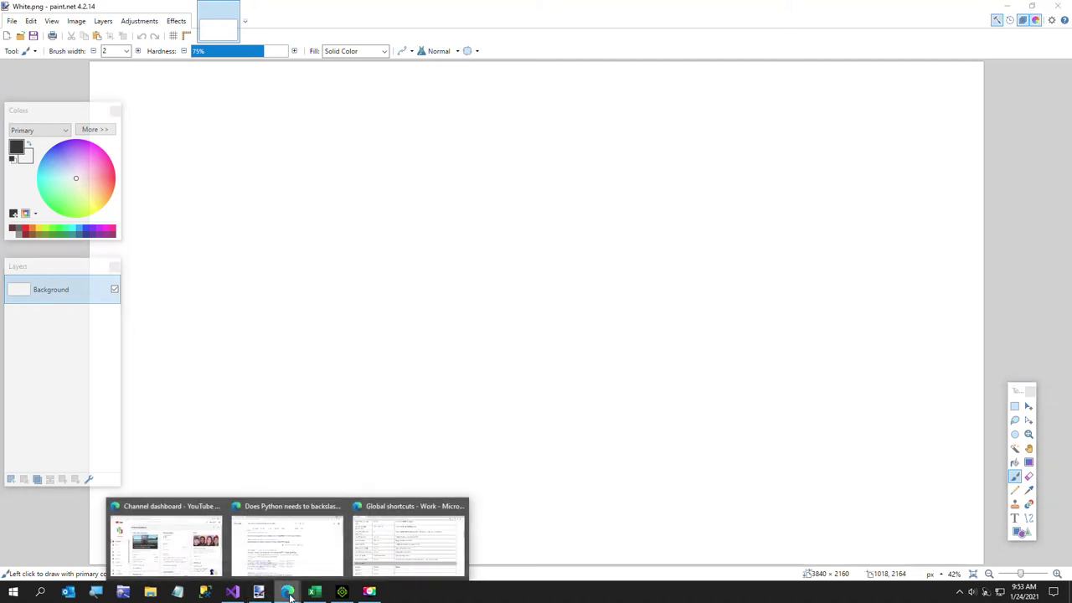
# Step: Close the Edge windows, go to pixeldatabase.net and load C:\Temp\White.png
pyautogui.rightClick(289, 592)
pyautogui.click(285, 571)
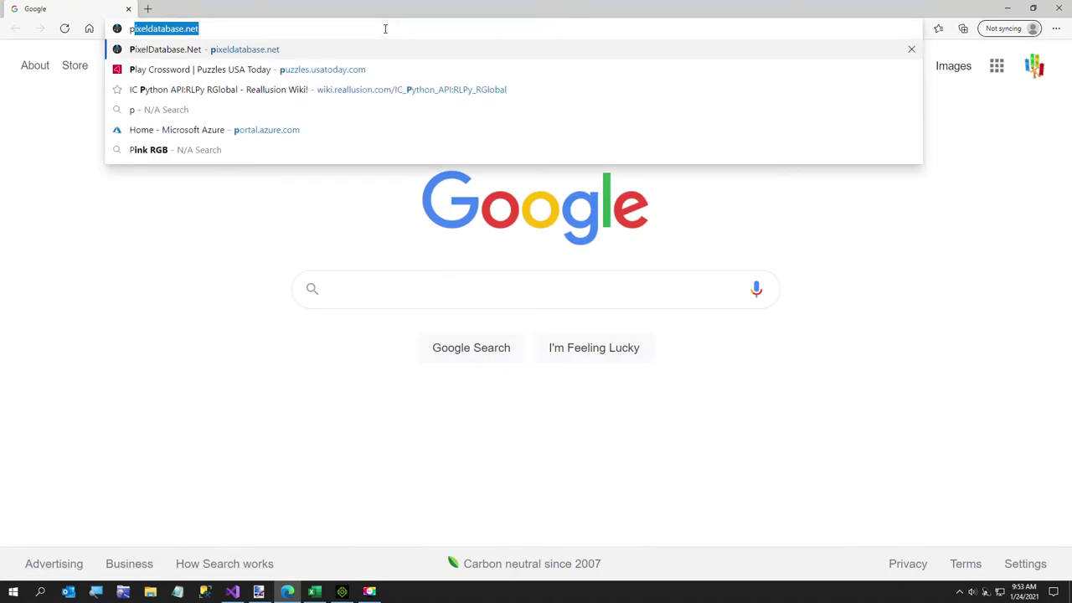
pyautogui.press('Return')
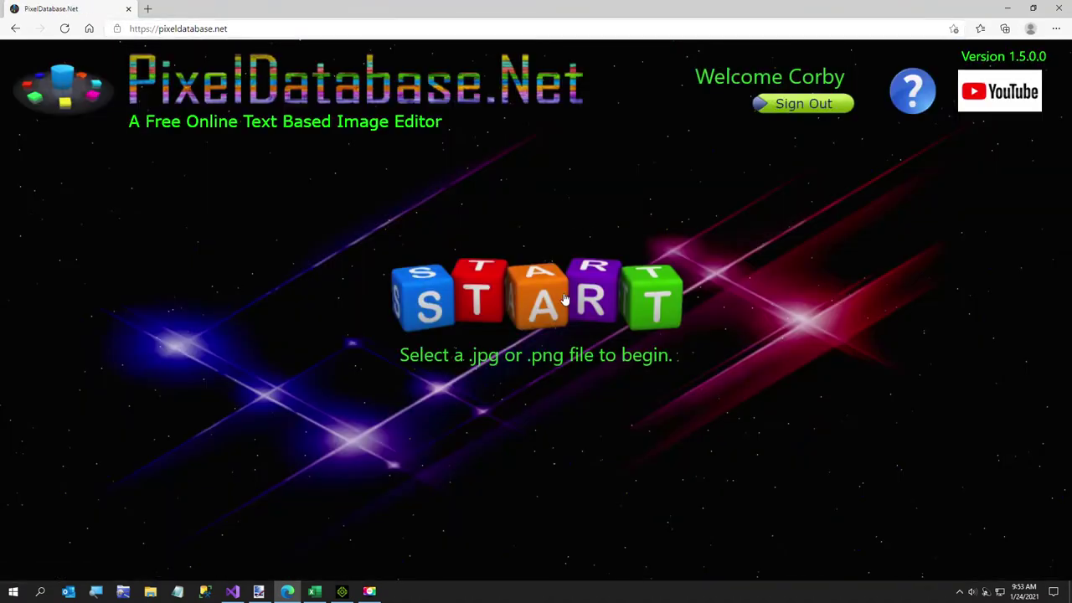
pyautogui.click(565, 300)
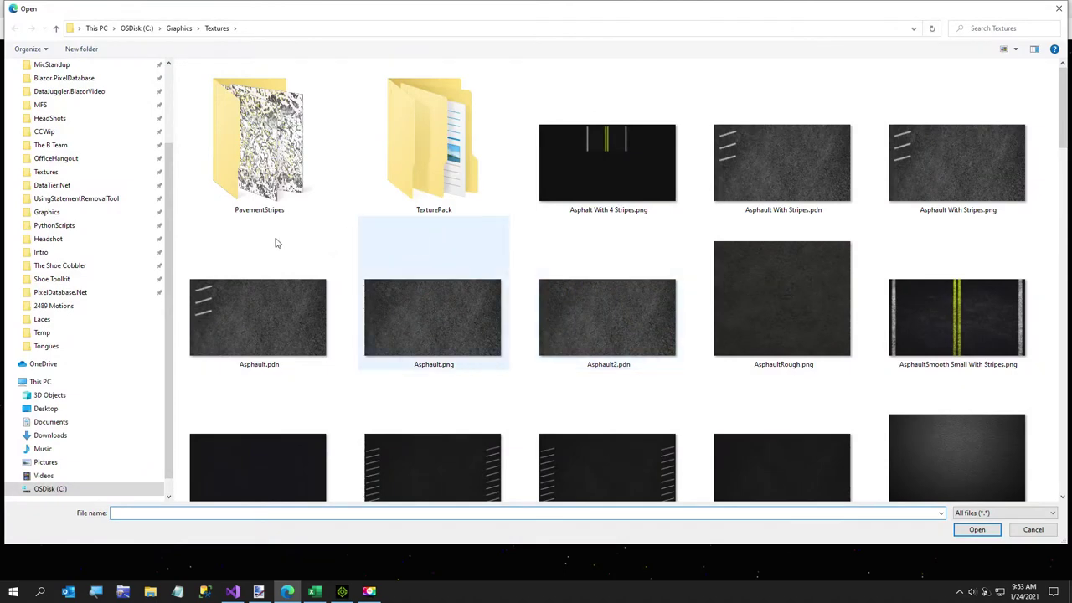
pyautogui.click(34, 333)
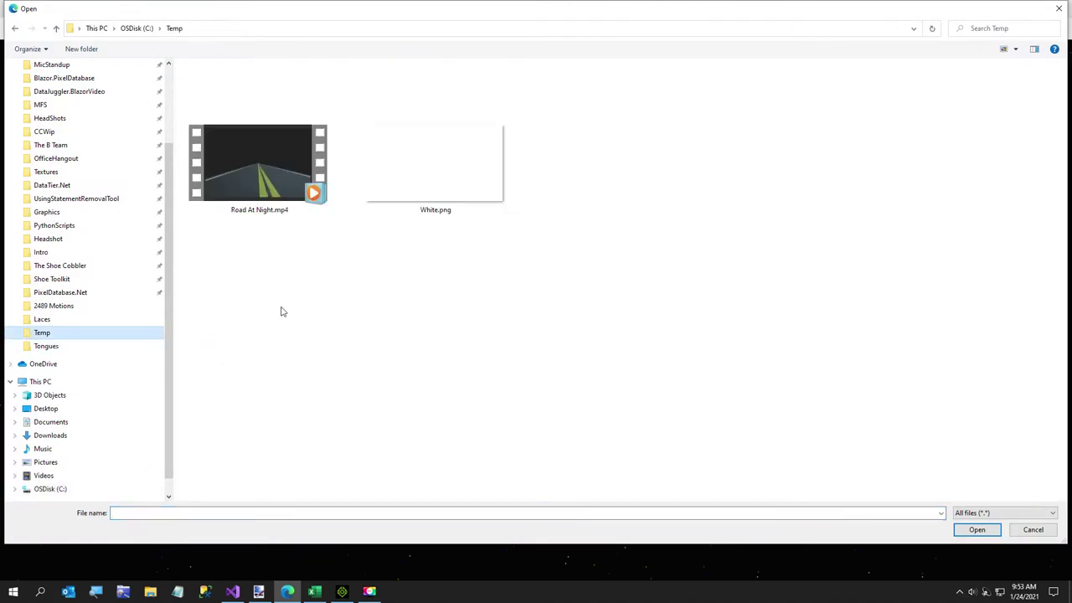
pyautogui.click(385, 177)
pyautogui.doubleClick(385, 177)
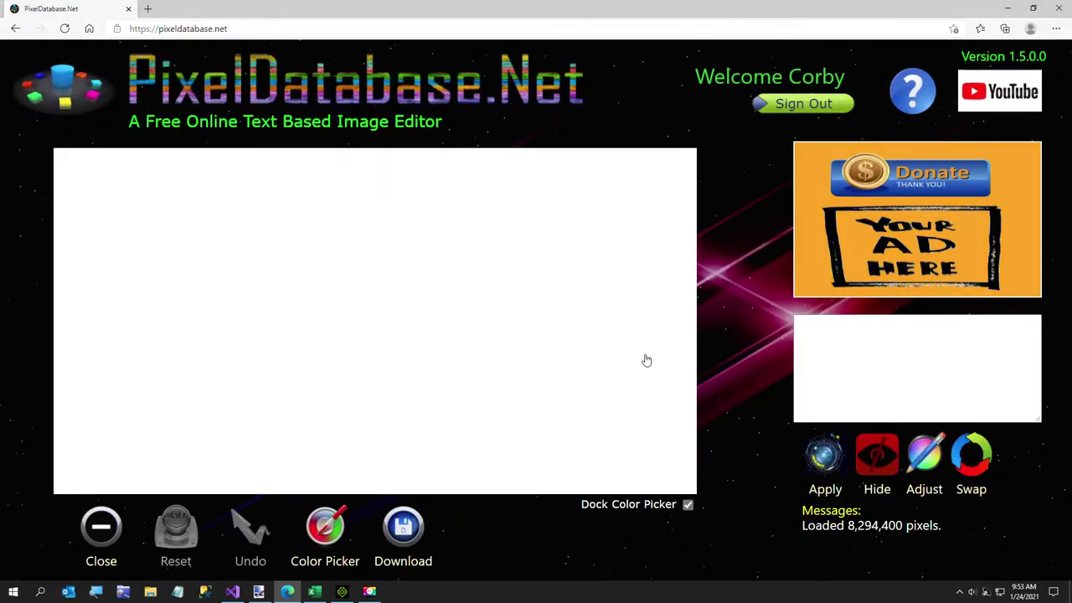
pyautogui.click(901, 369)
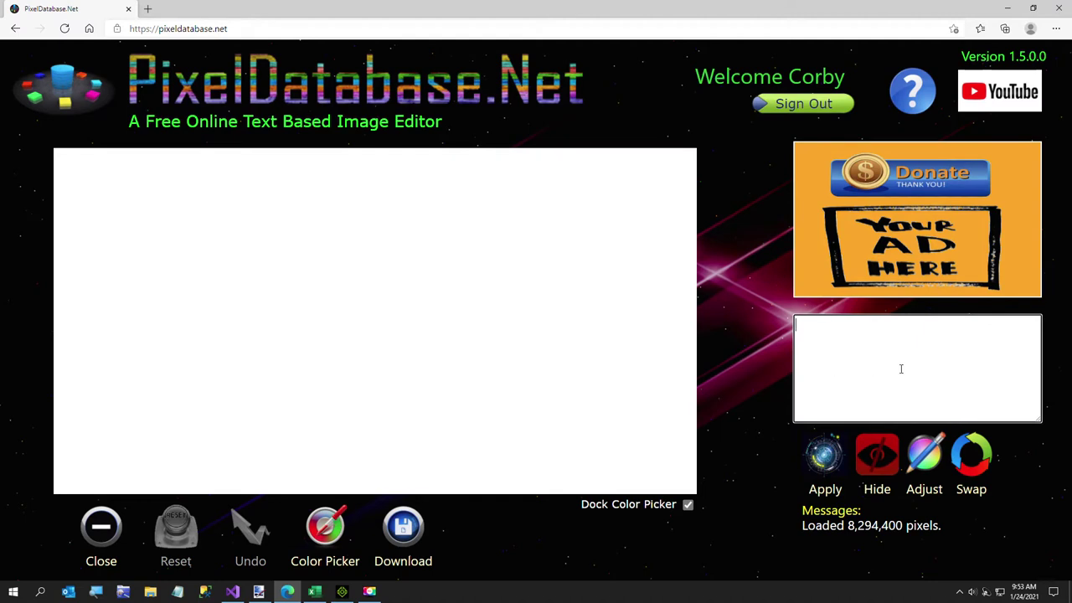
# Step: Run the command 'Update / Set Color 20 20 20' to fill the whole image near-black grey
pyautogui.write('Update')
pyautogui.press('Return')
pyautogui.write('Set Color 20 20 ')
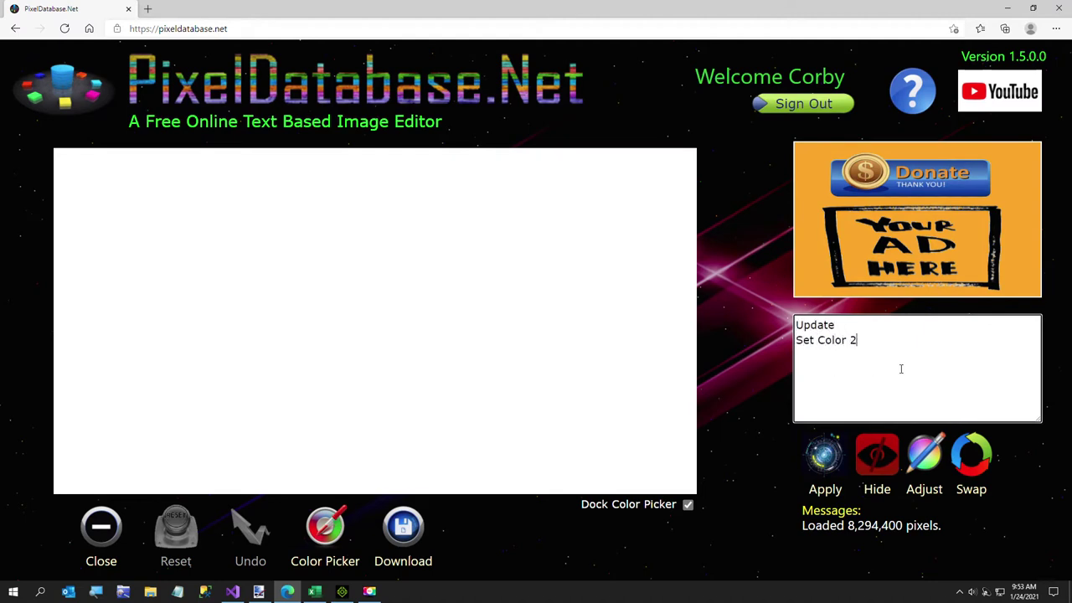
pyautogui.write('20')
pyautogui.click(828, 455)
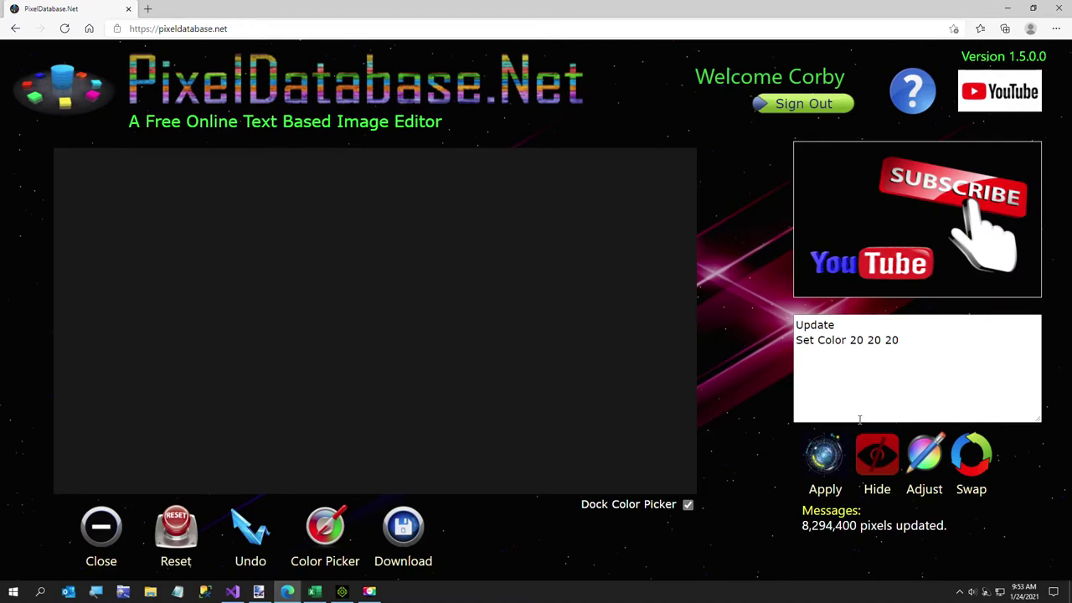
# Step: Change the colour to Black, add 'Scatter 50', and apply to blacken about half the pixels
pyautogui.moveTo(849, 339); pyautogui.dragTo(903, 339)
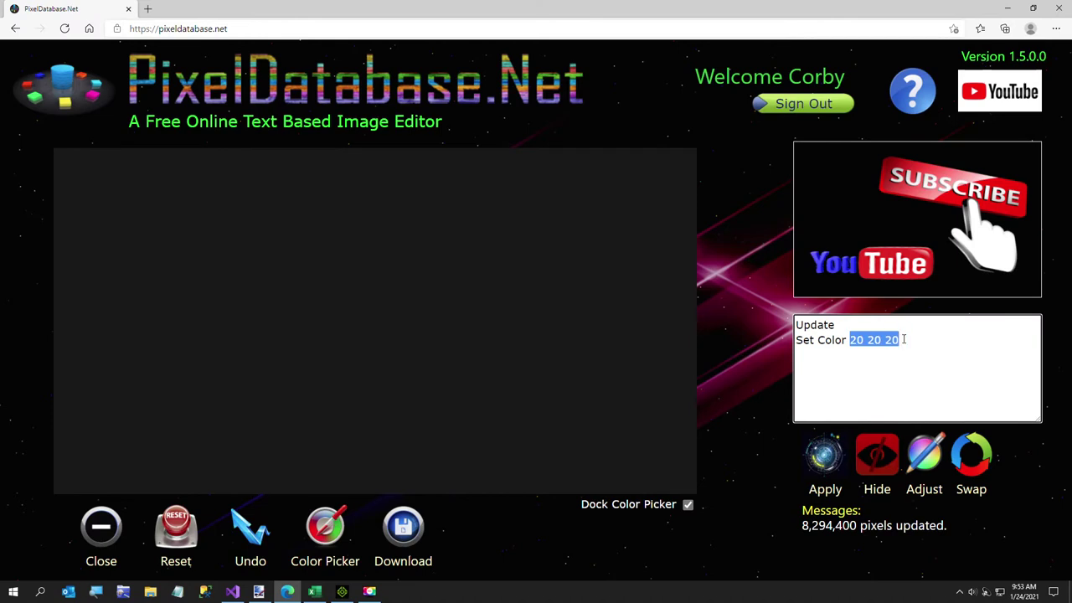
pyautogui.write('Black')
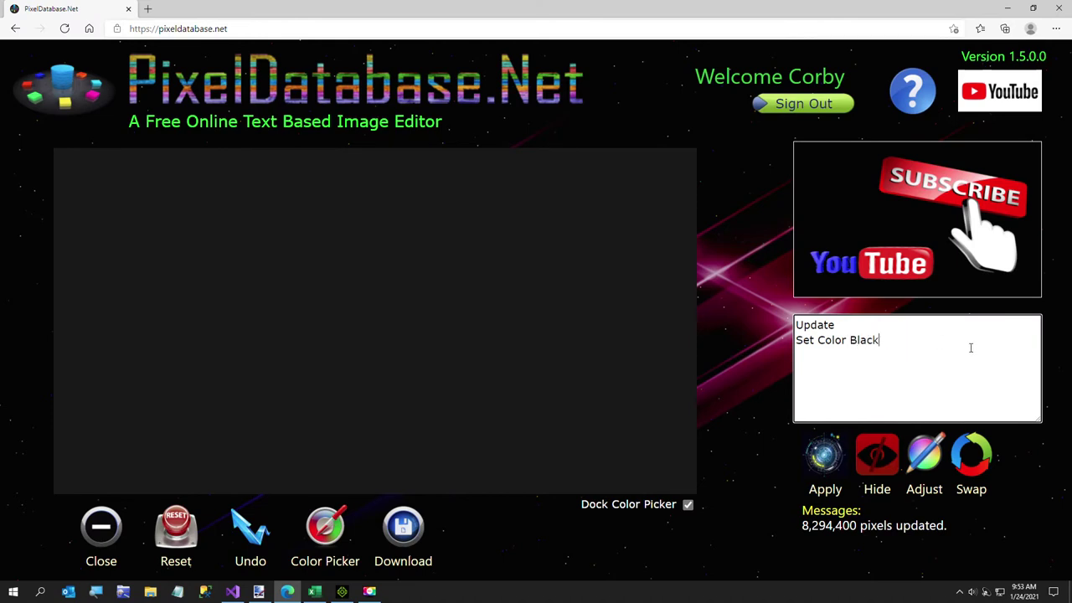
pyautogui.press('Return')
pyautogui.write('Scatter')
pyautogui.write('50')
pyautogui.click(824, 453)
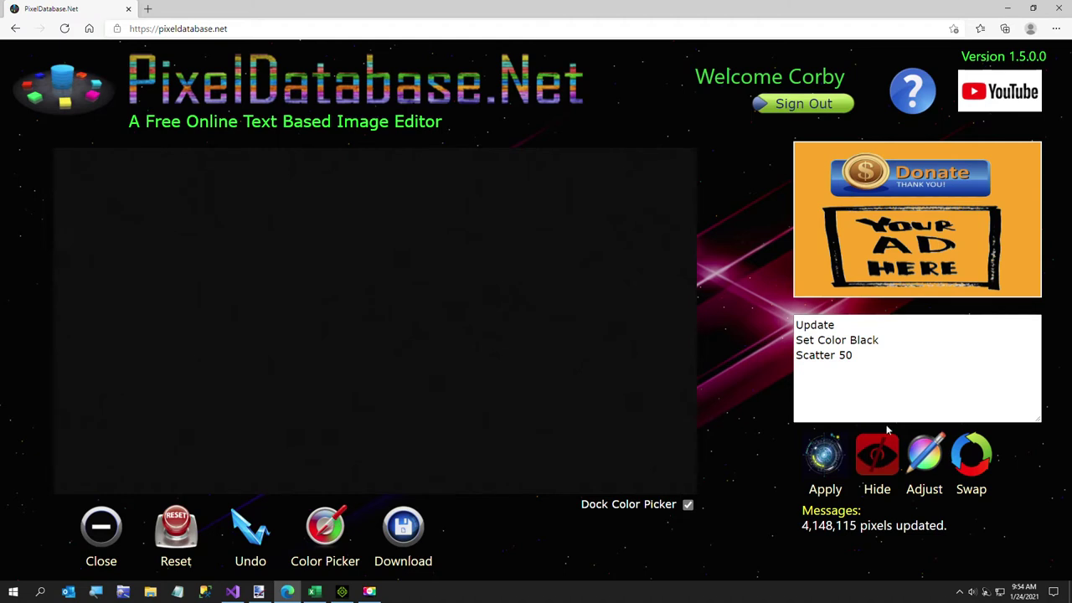
# Step: Change the script to 'Set Color White' with 'Scatter 2.8' and apply it for white grain
pyautogui.doubleClick(864, 339)
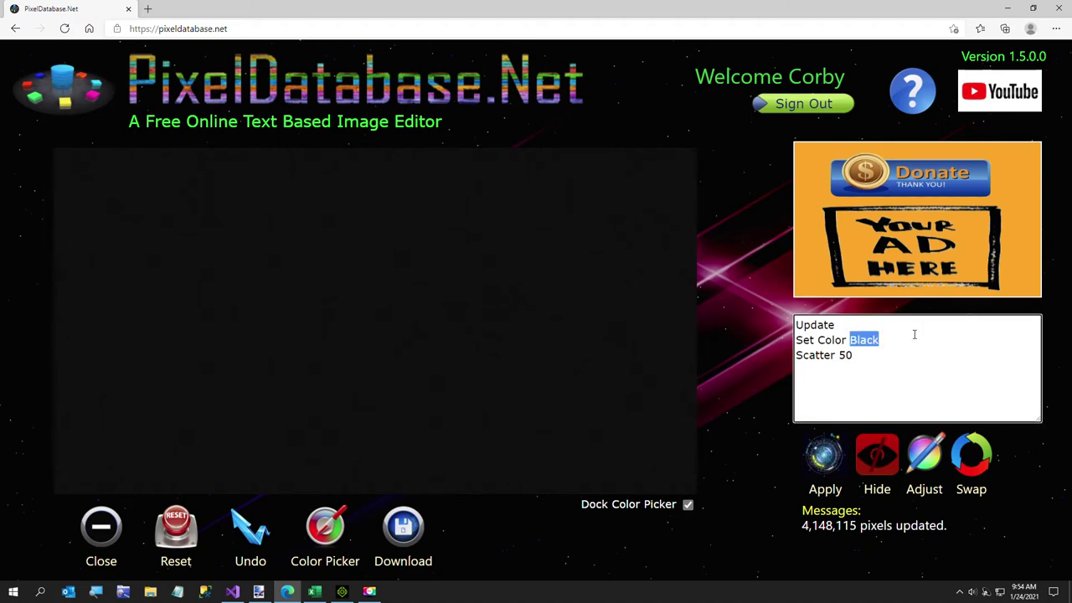
pyautogui.write('White')
pyautogui.press('Down')
pyautogui.press('BackSpace')
pyautogui.press('BackSpace')
pyautogui.write('2.8')
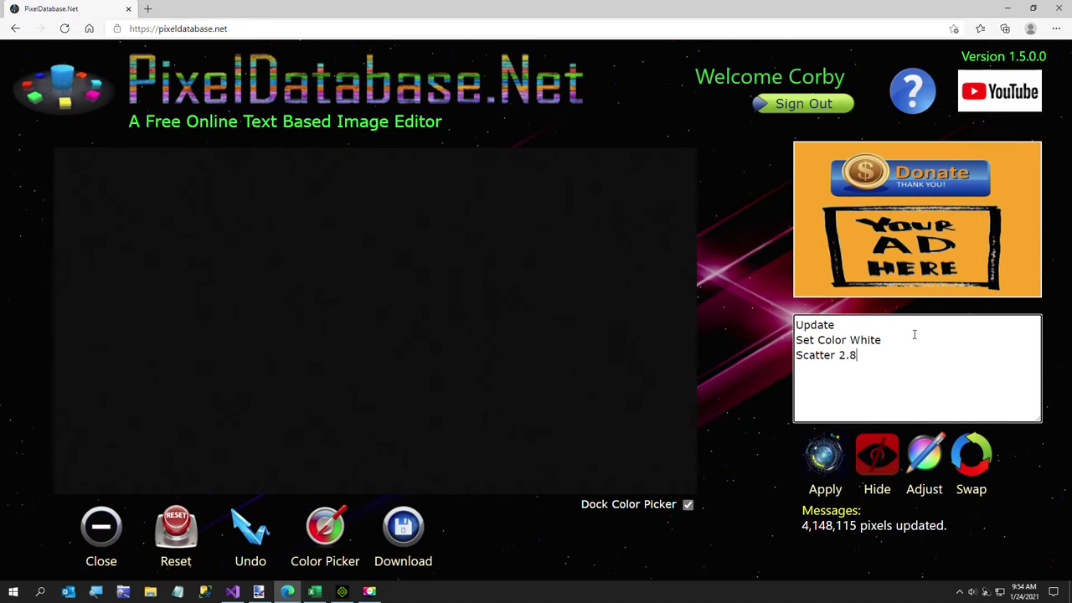
pyautogui.click(832, 456)
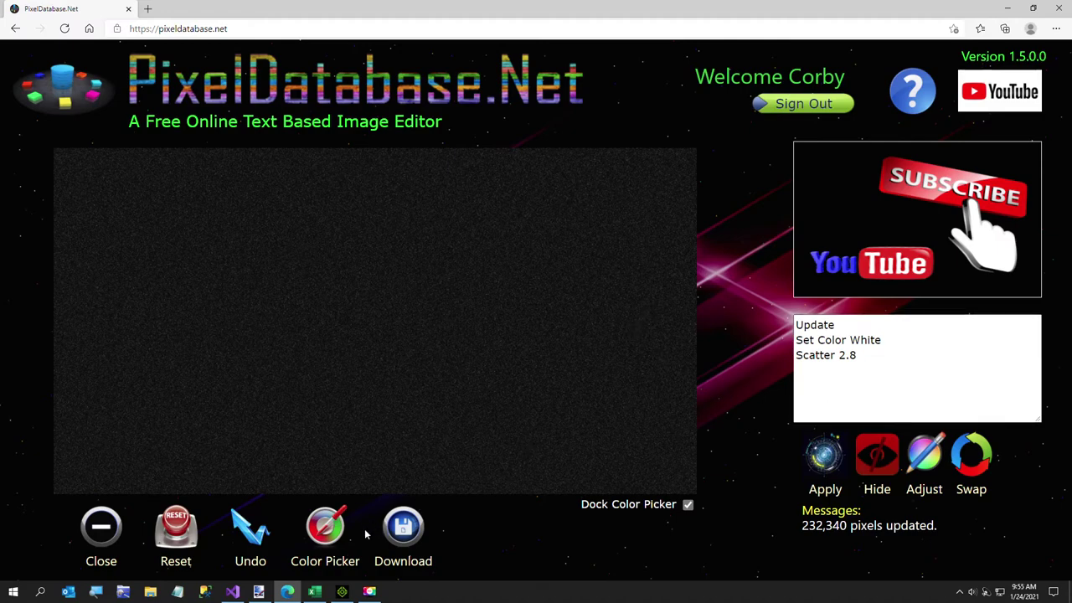
# Step: Apply 'Scatter 32 Where X Between 200 320' to paint the white left-edge stripe
pyautogui.click(314, 591)
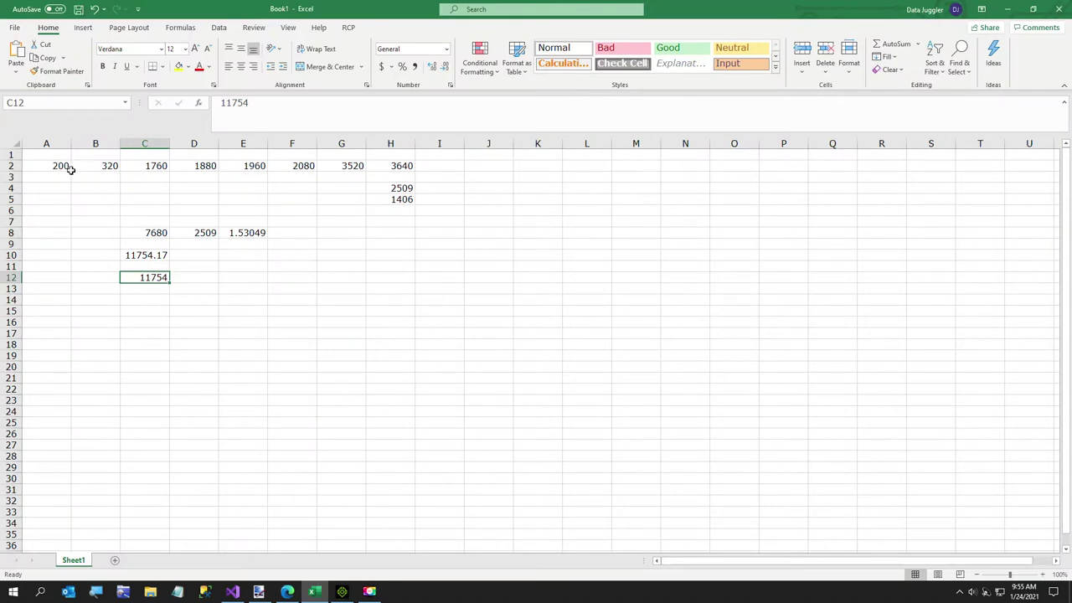
pyautogui.click(1008, 9)
pyautogui.moveTo(859, 355); pyautogui.dragTo(795, 341)
pyautogui.click(865, 351)
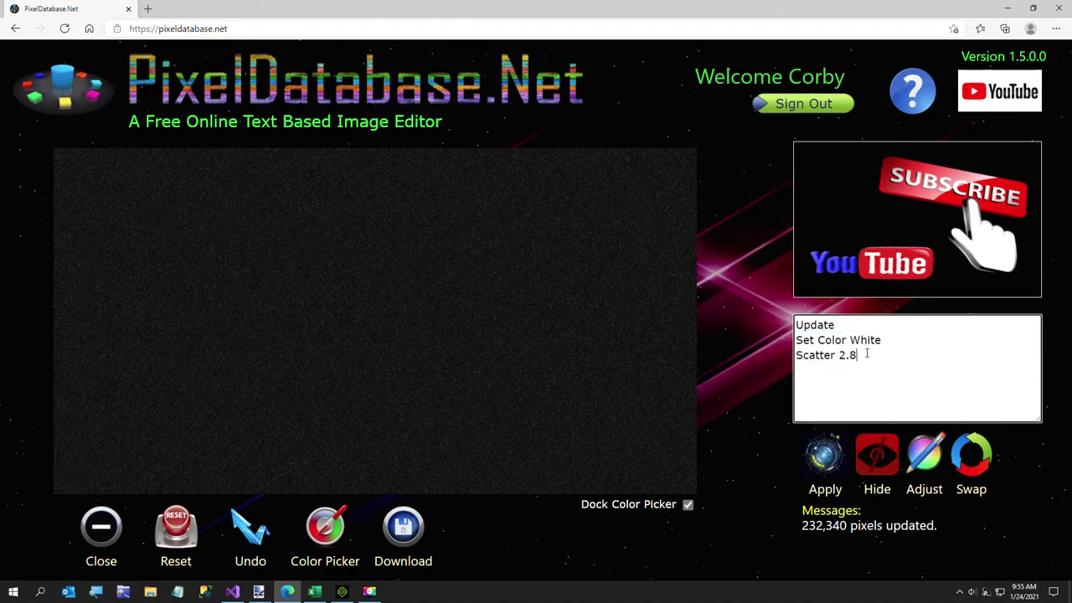
pyautogui.press('BackSpace')
pyautogui.press('BackSpace')
pyautogui.press('BackSpace')
pyautogui.write('Where X Betw')
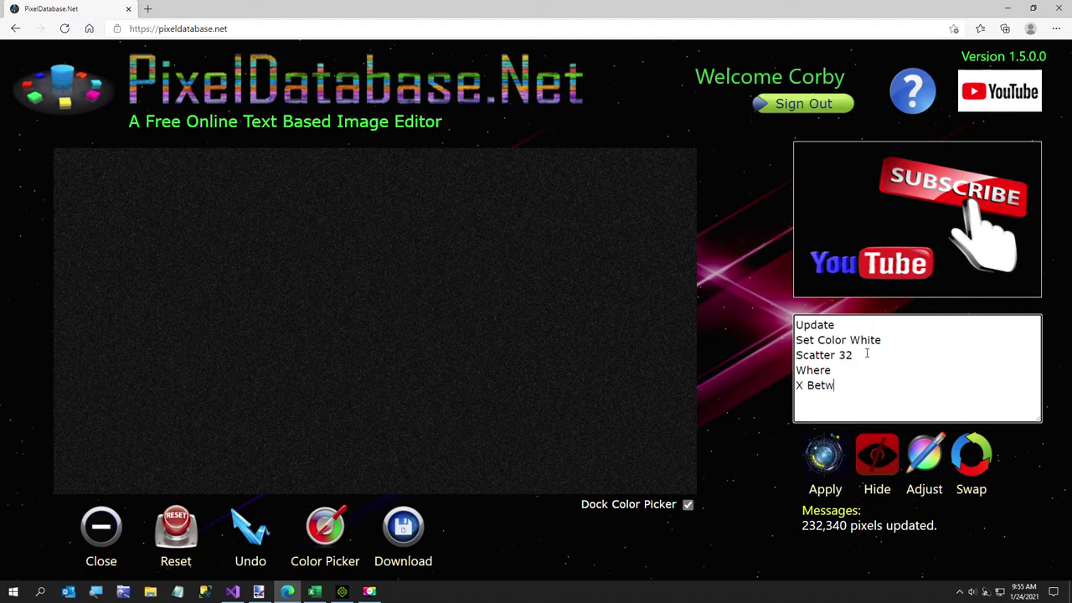
pyautogui.write('een 200 320')
pyautogui.click(825, 459)
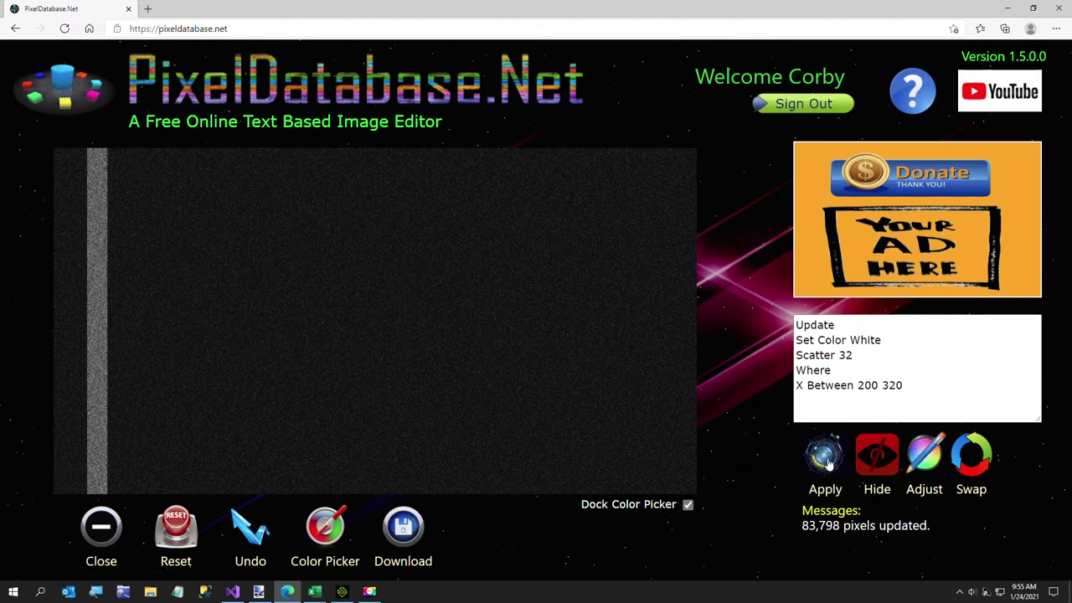
# Step: Switch the colour to Yellow and paint a stripe at X Between 1760 1880
pyautogui.doubleClick(862, 341)
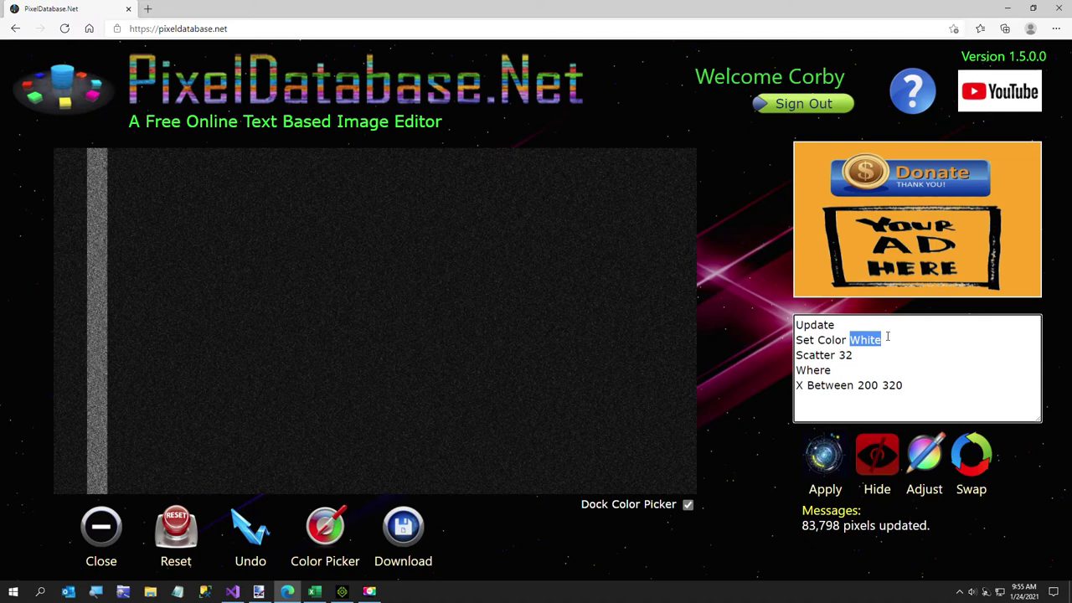
pyautogui.write('Yellow')
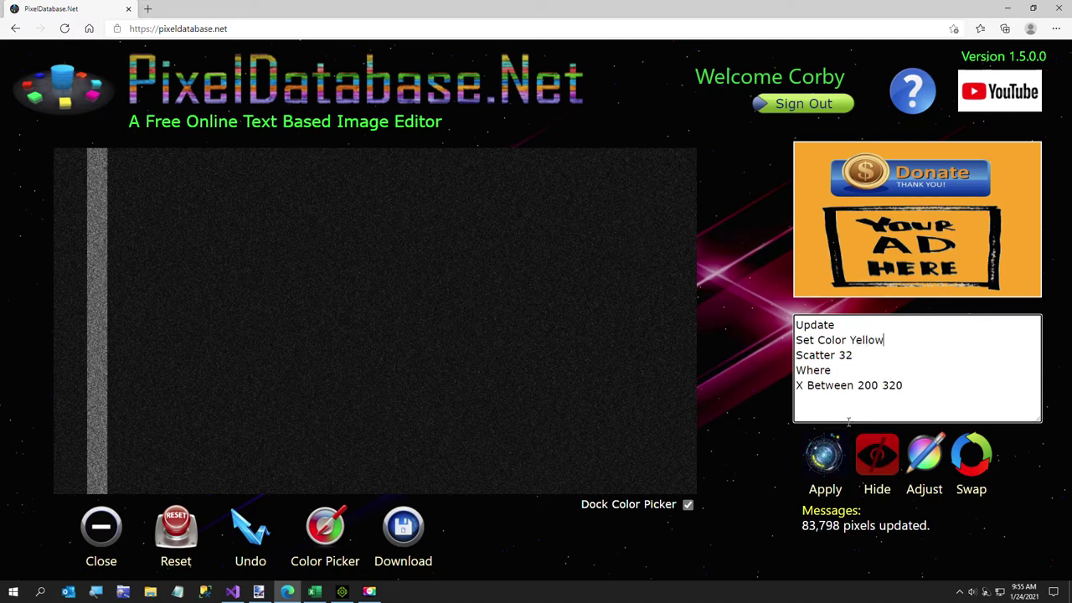
pyautogui.click(315, 592)
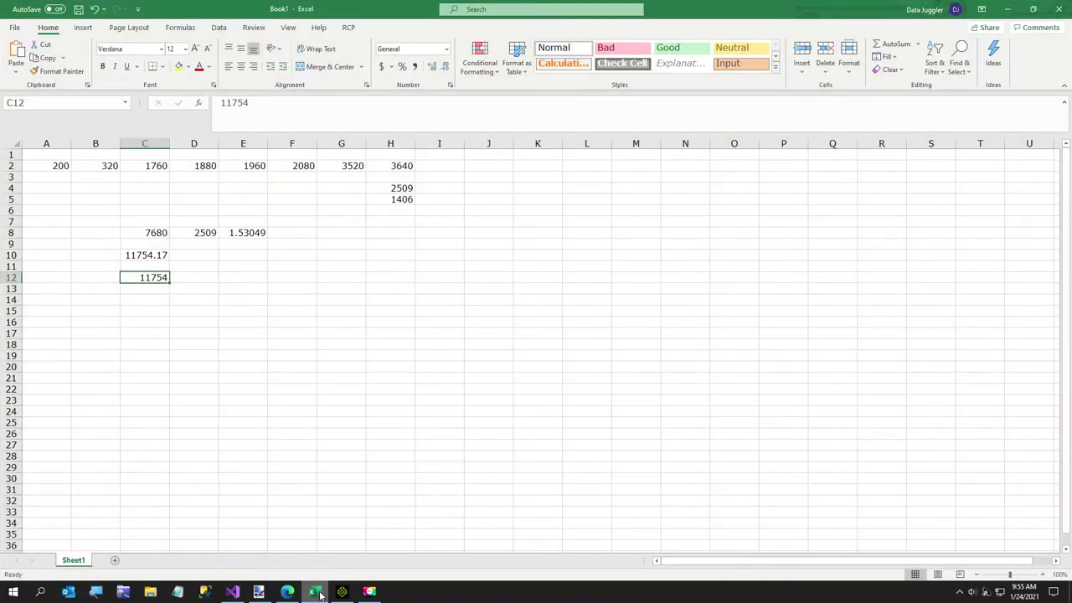
pyautogui.click(314, 591)
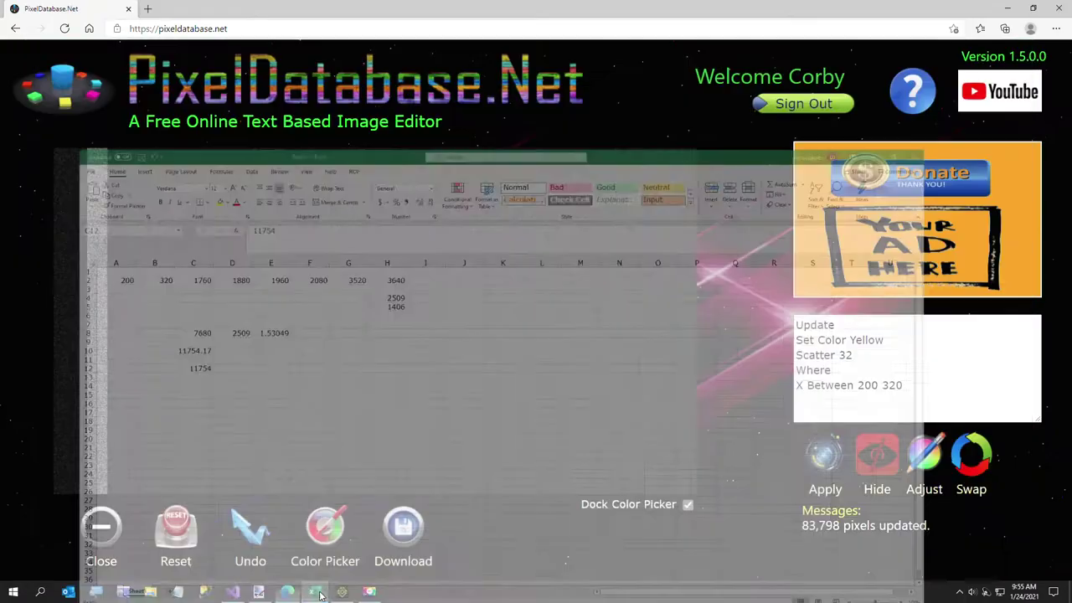
pyautogui.hotkey('ctrl', 'shift', 'Right')
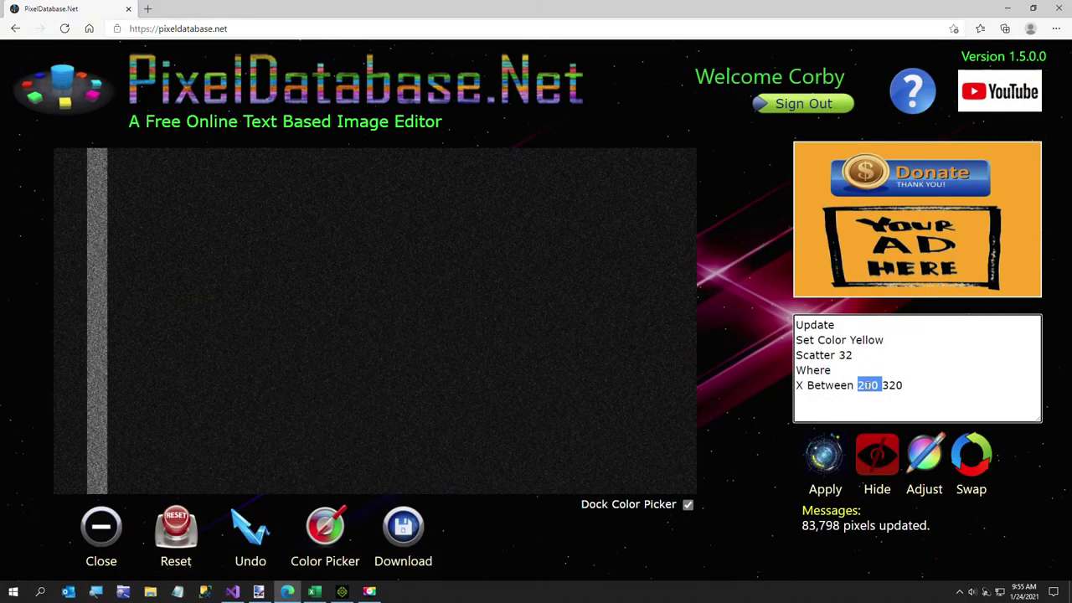
pyautogui.write('1760 1')
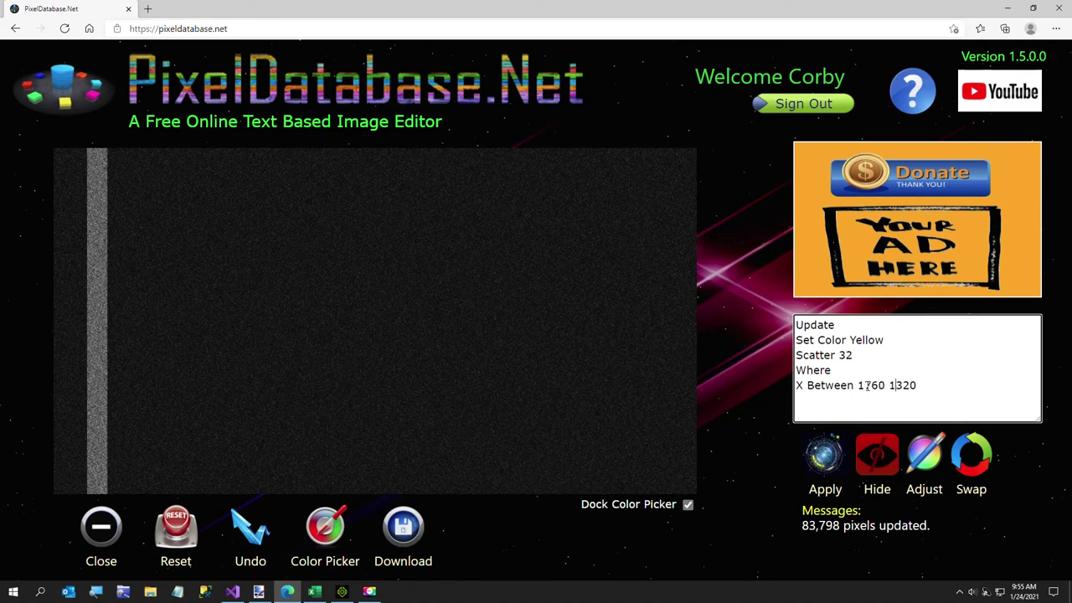
pyautogui.write('880')
pyautogui.press('Delete')
pyautogui.press('Delete')
pyautogui.press('Delete')
pyautogui.click(820, 454)
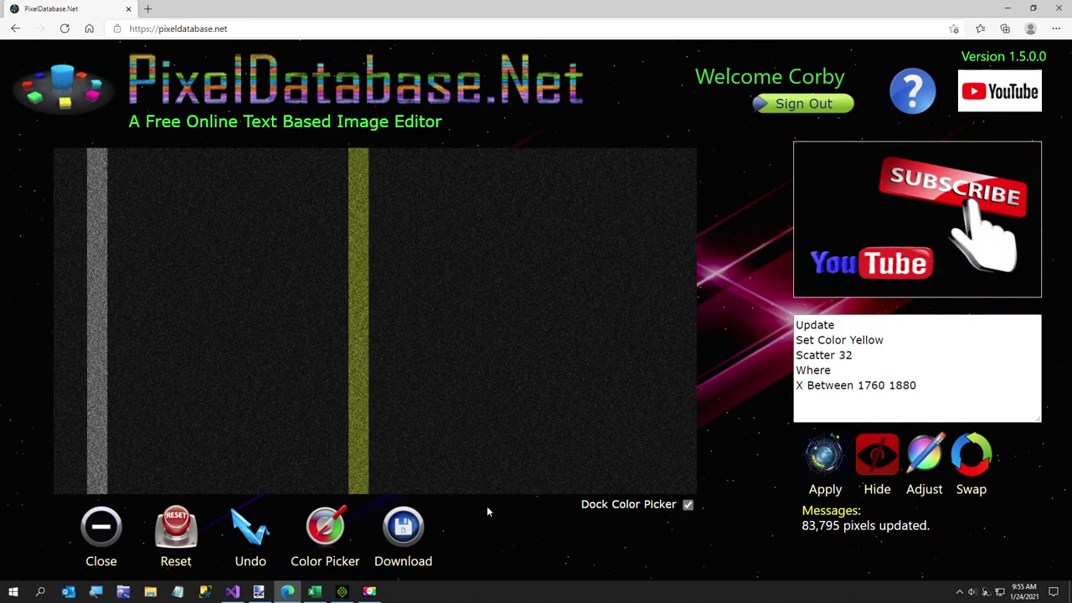
# Step: Paint the second yellow stripe at X Between 1960 2080
pyautogui.click(314, 592)
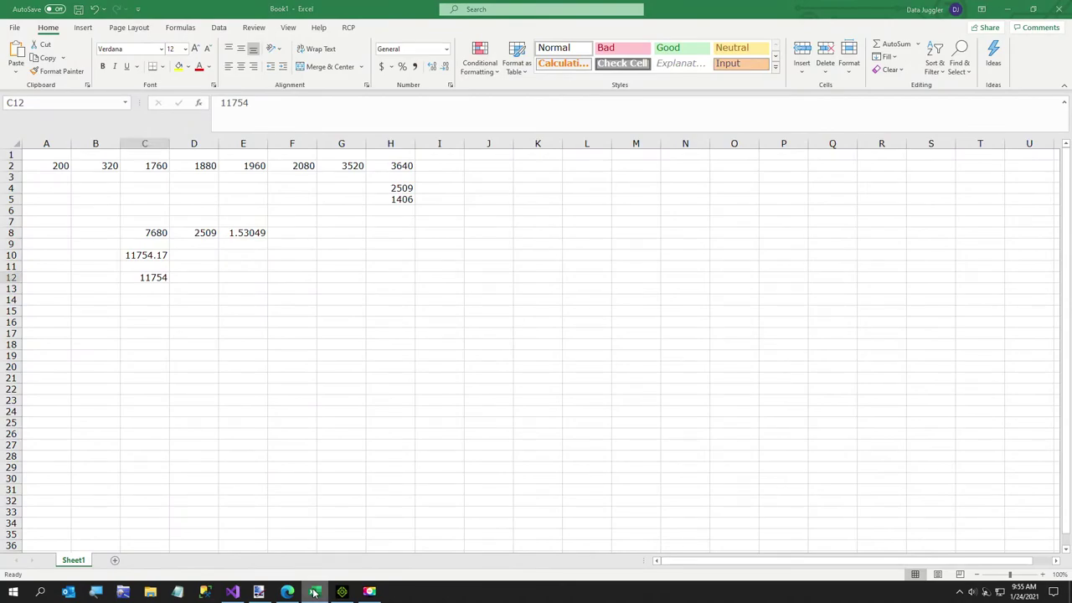
pyautogui.click(314, 592)
pyautogui.click(871, 385)
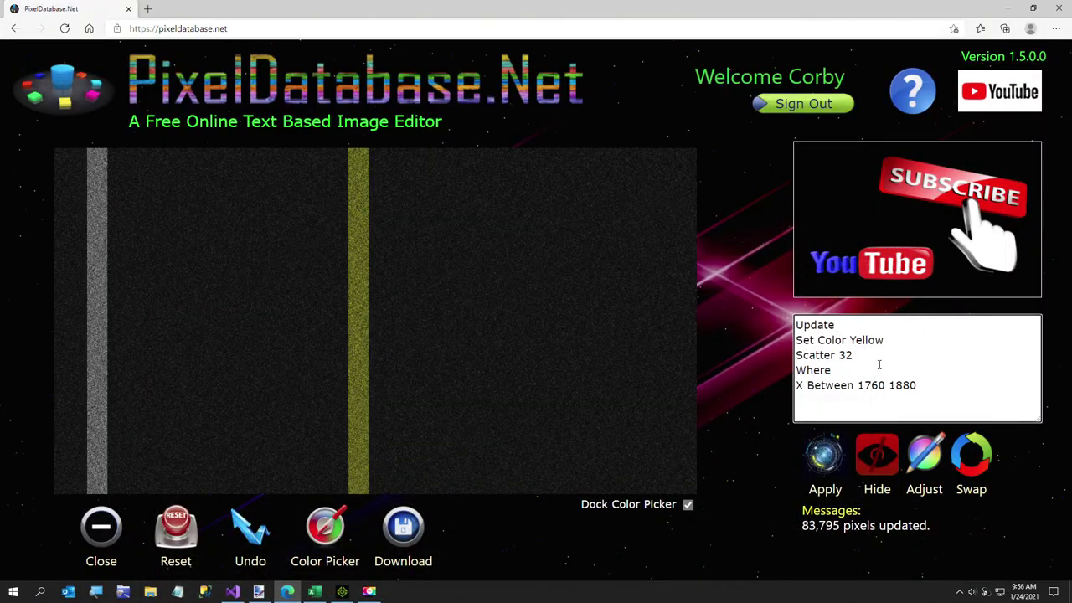
pyautogui.press('BackSpace')
pyautogui.write('9')
pyautogui.press('Delete')
pyautogui.press('Delete')
pyautogui.write('20')
pyautogui.click(824, 453)
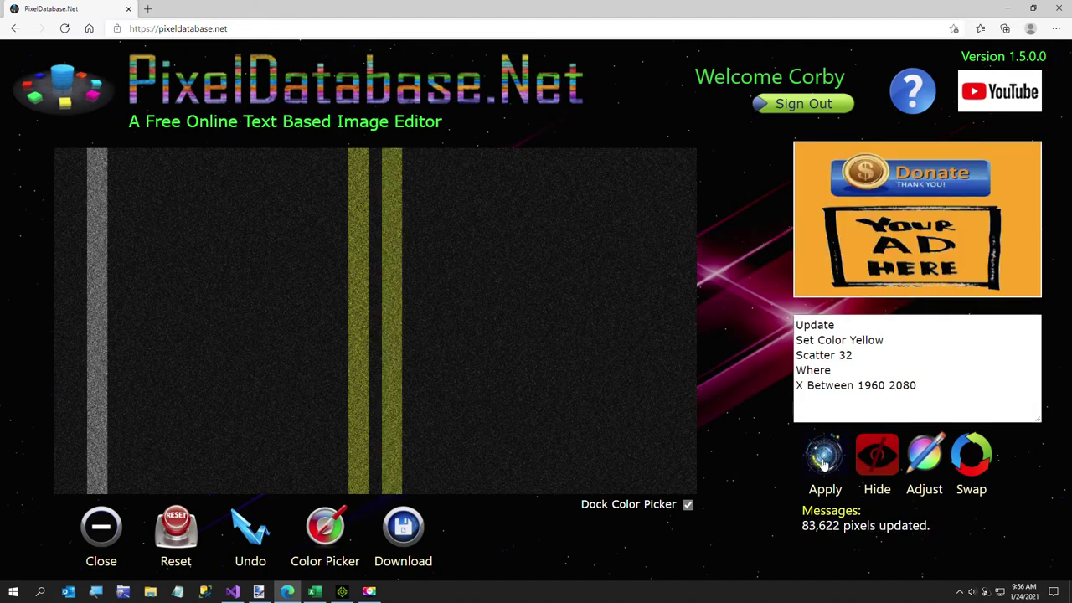
# Step: Paint a White stripe at X Between 3520 3640, then prepare the image for download
pyautogui.click(315, 592)
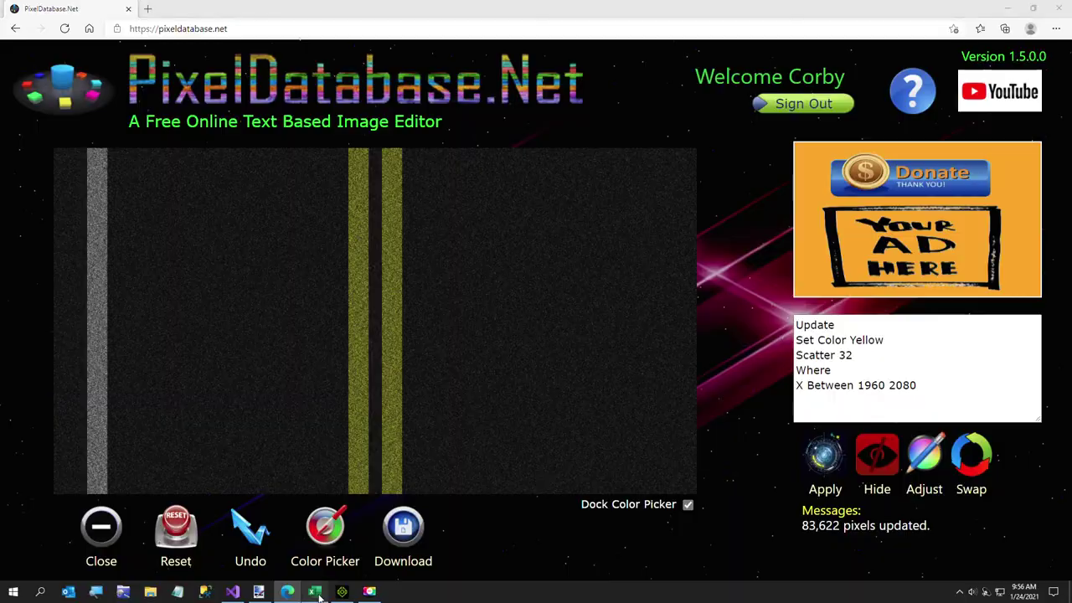
pyautogui.click(316, 592)
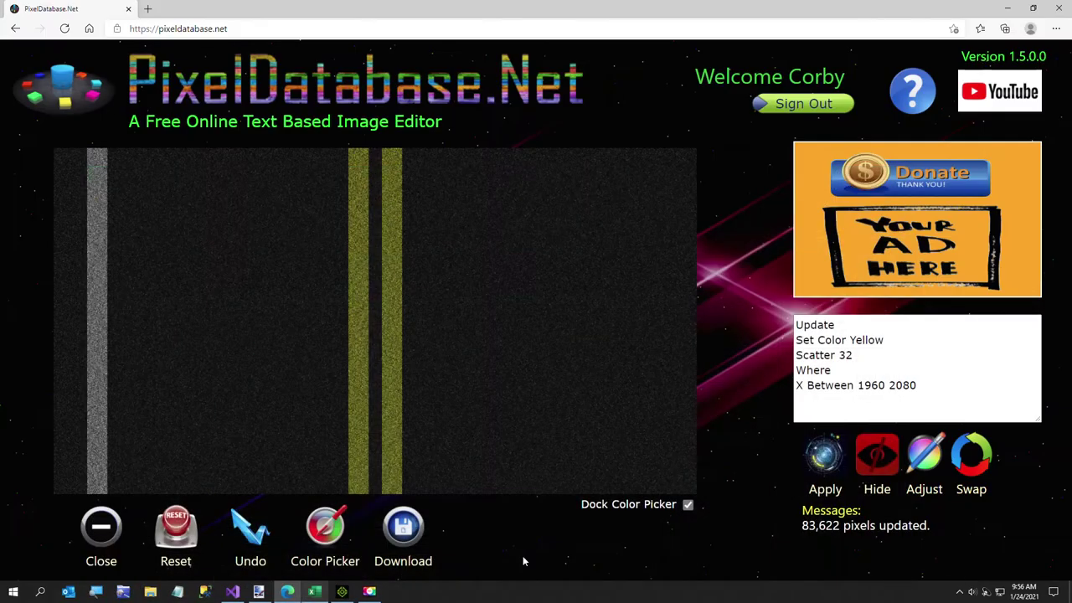
pyautogui.doubleClick(871, 384)
pyautogui.write('3520')
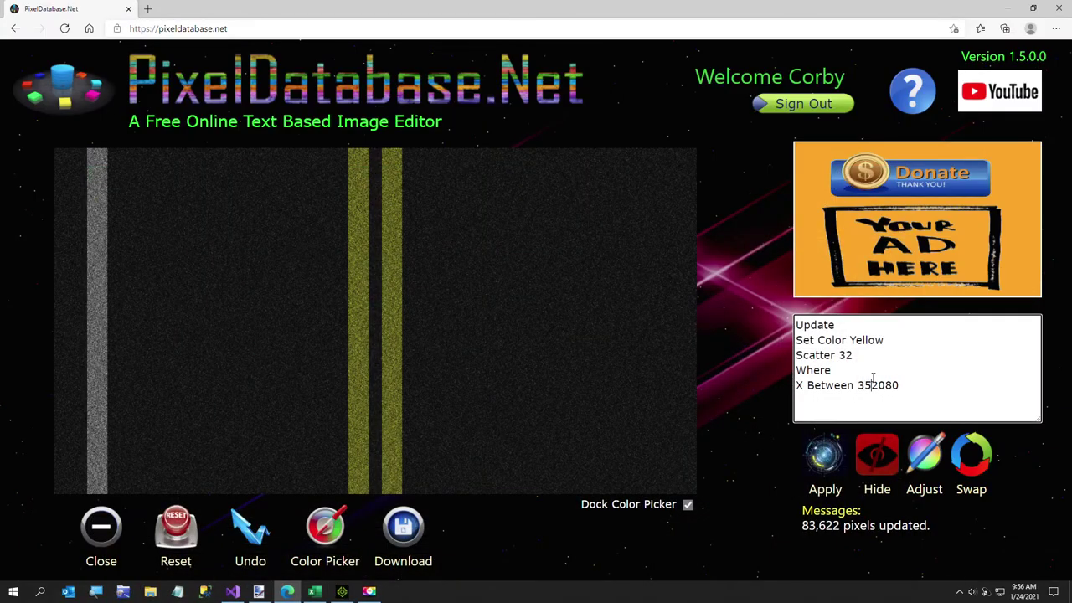
pyautogui.press('Right')
pyautogui.press('Delete')
pyautogui.press('Delete')
pyautogui.press('Delete')
pyautogui.write('3640')
pyautogui.doubleClick(865, 339)
pyautogui.write('White')
pyautogui.click(826, 455)
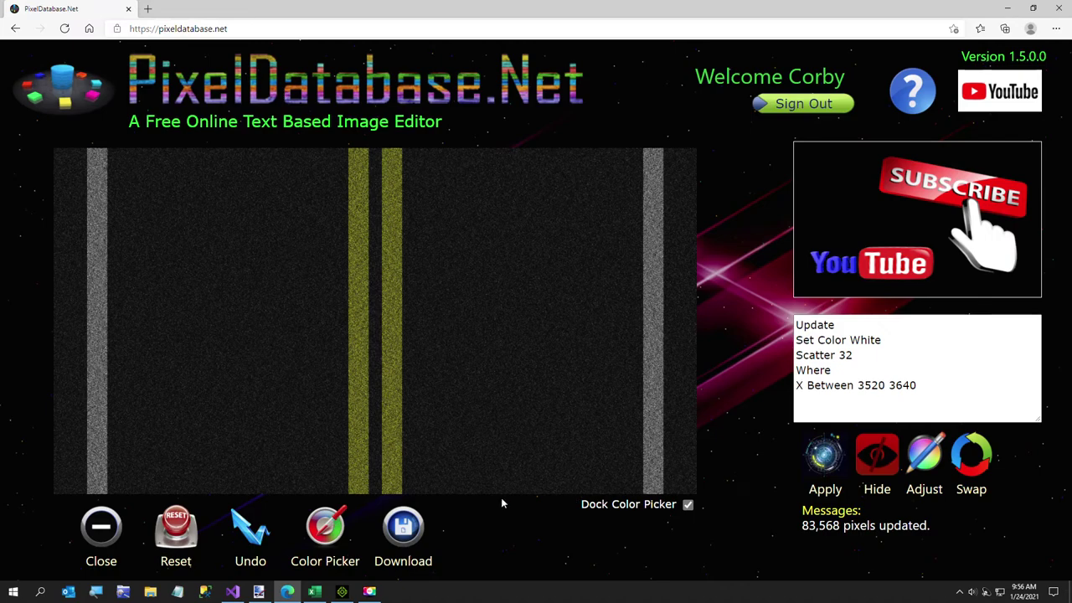
pyautogui.click(405, 525)
# Step: Download the image and save it as '4 Stripes.png' in C:\Temp
pyautogui.click(468, 528)
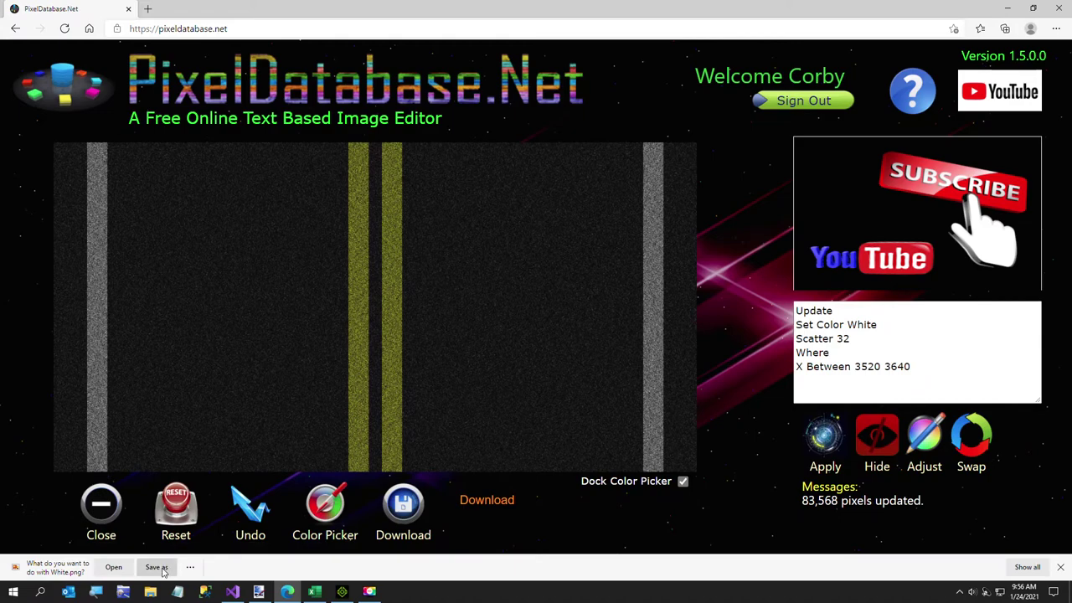
pyautogui.click(156, 568)
pyautogui.click(155, 489)
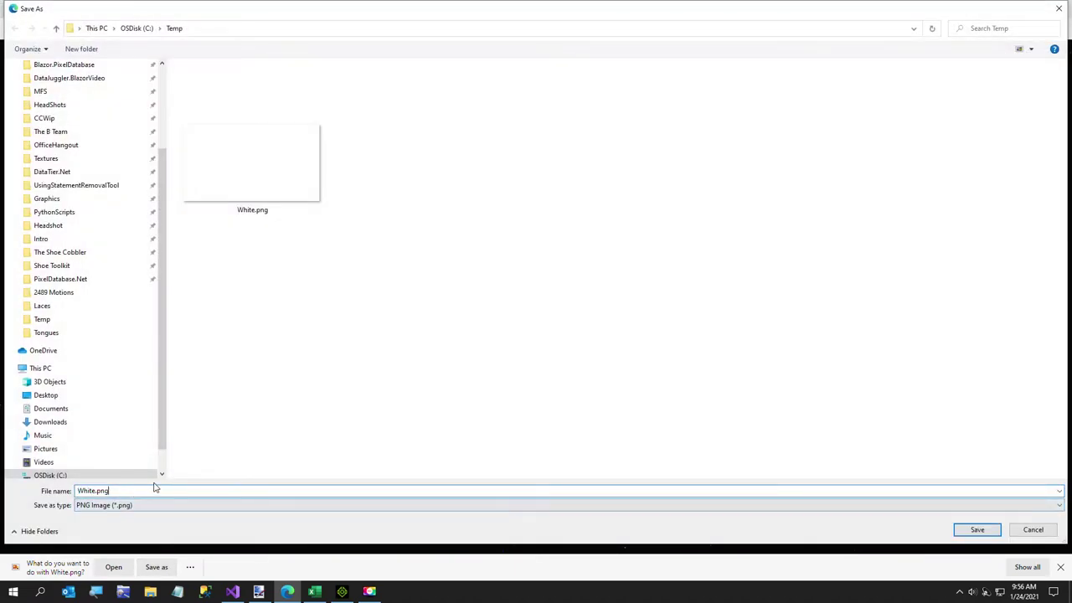
pyautogui.hotkey('ctrl', 'a')
pyautogui.write('Asphalt')
pyautogui.hotkey('ctrl', 'a')
pyautogui.write('45')
pyautogui.write('tripes')
pyautogui.click(971, 527)
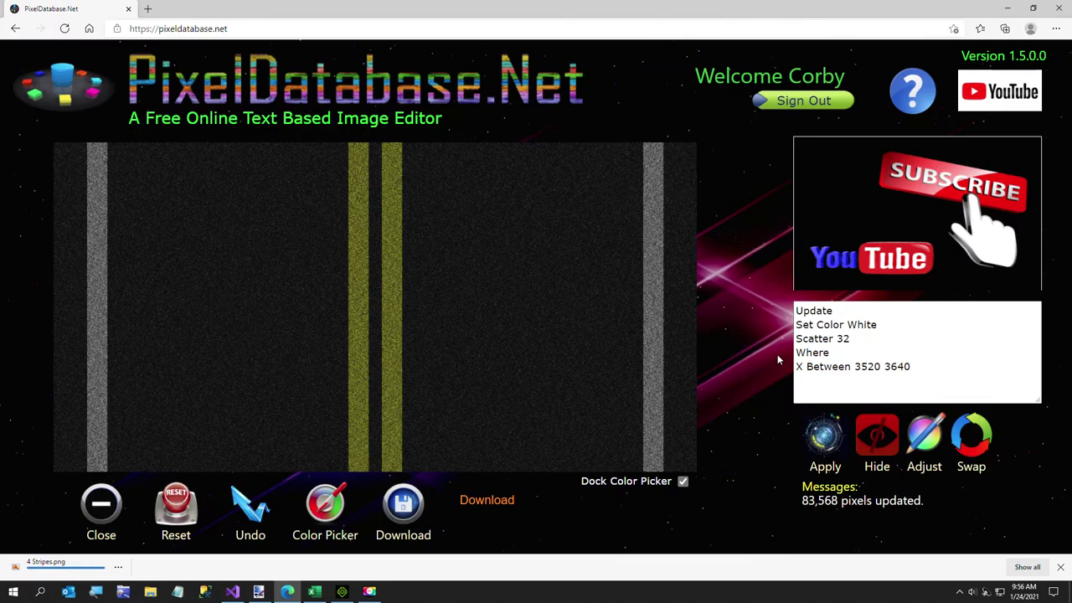
pyautogui.click(343, 591)
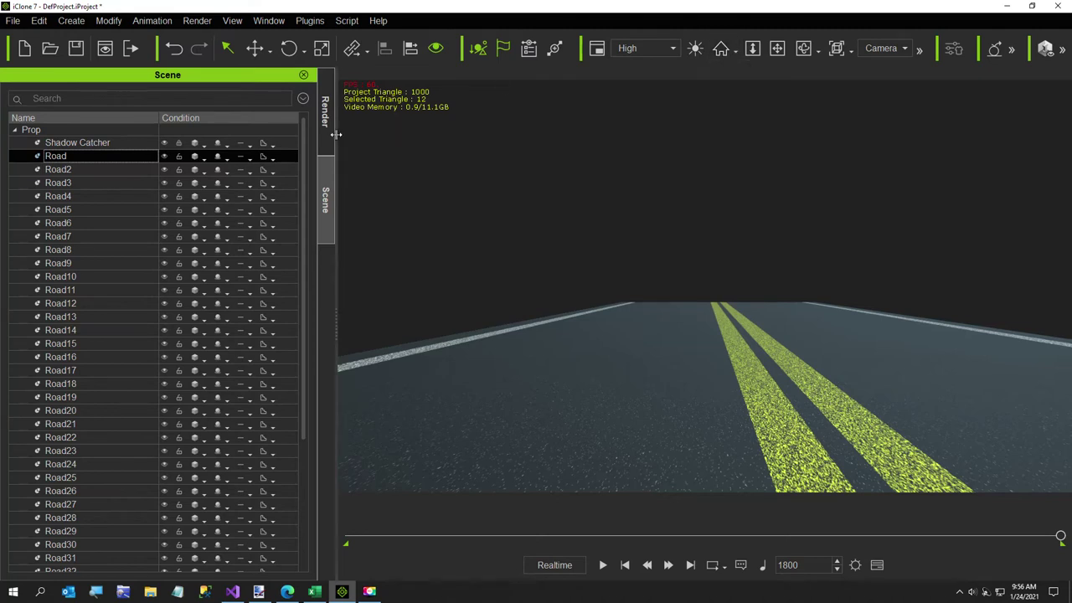
# Step: Open the road's Material settings in the Modify panel and export its UV reference image
pyautogui.click(271, 21)
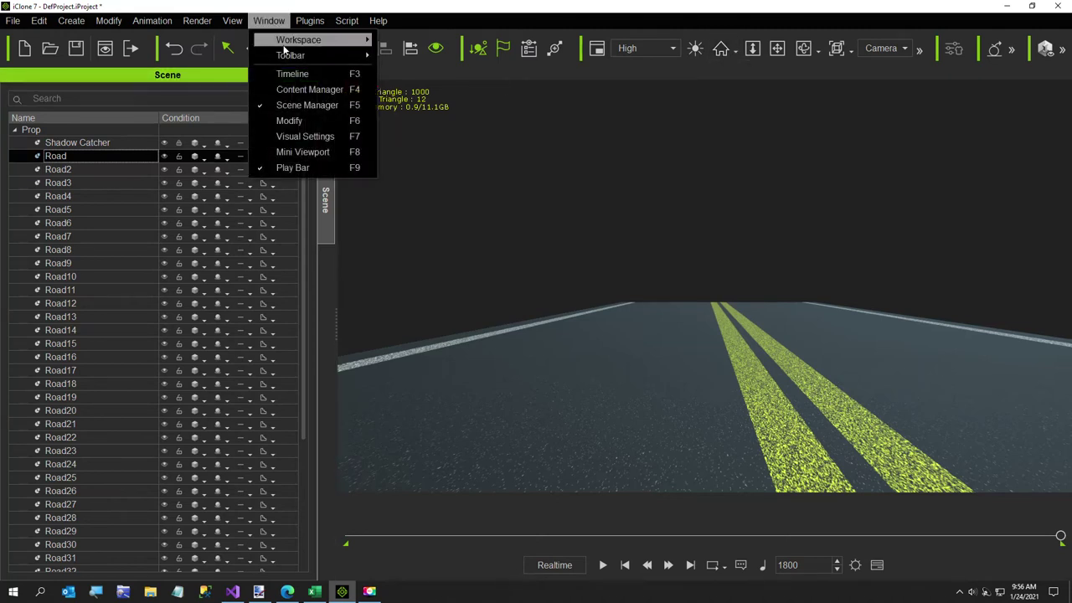
pyautogui.click(287, 120)
pyautogui.click(71, 98)
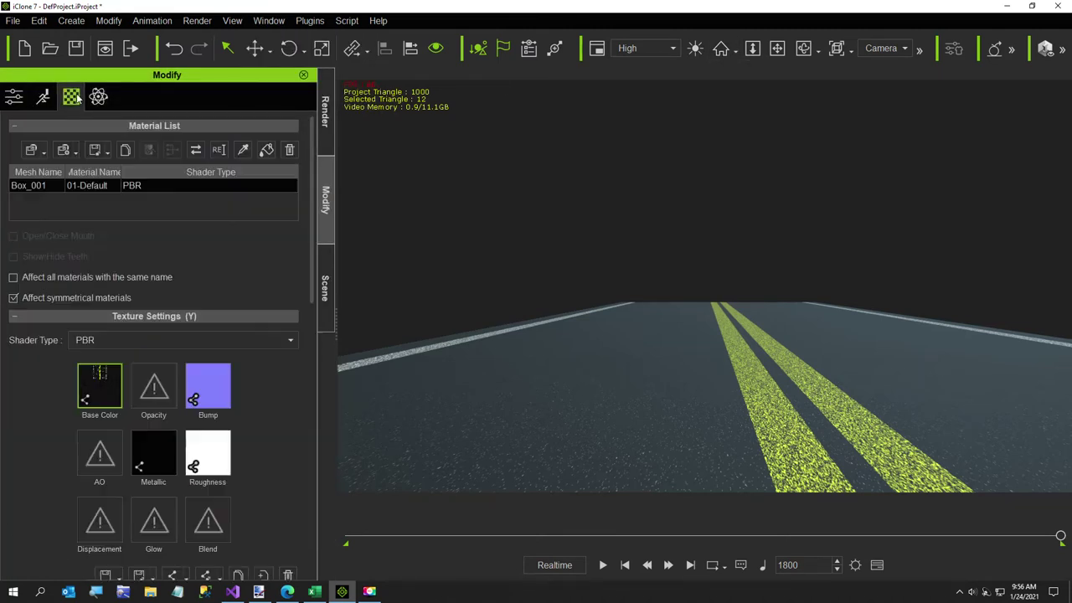
pyautogui.scroll(-2, 126, 389)
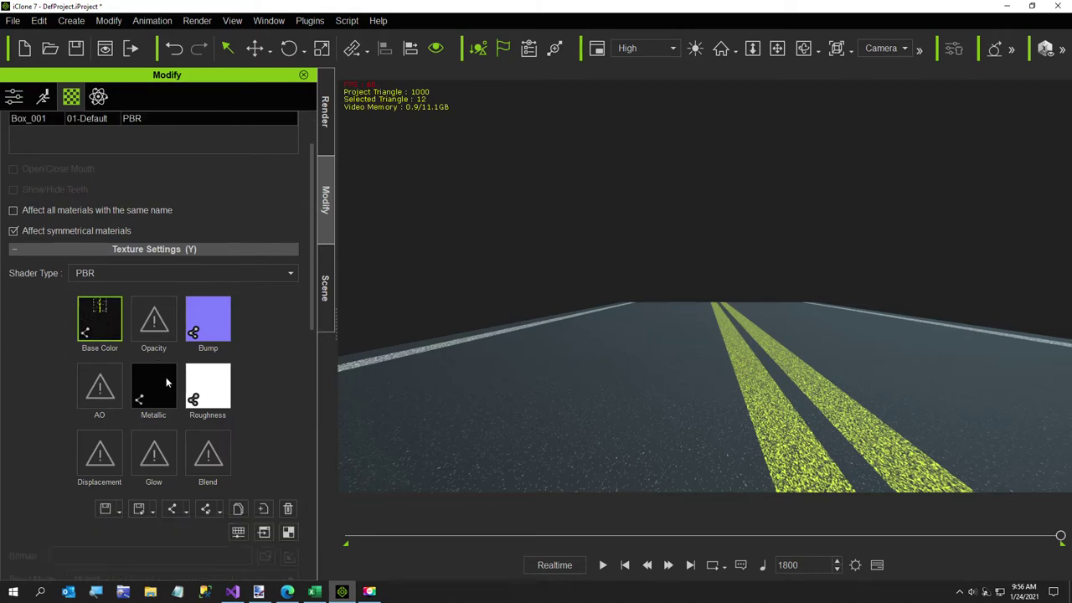
pyautogui.click(286, 538)
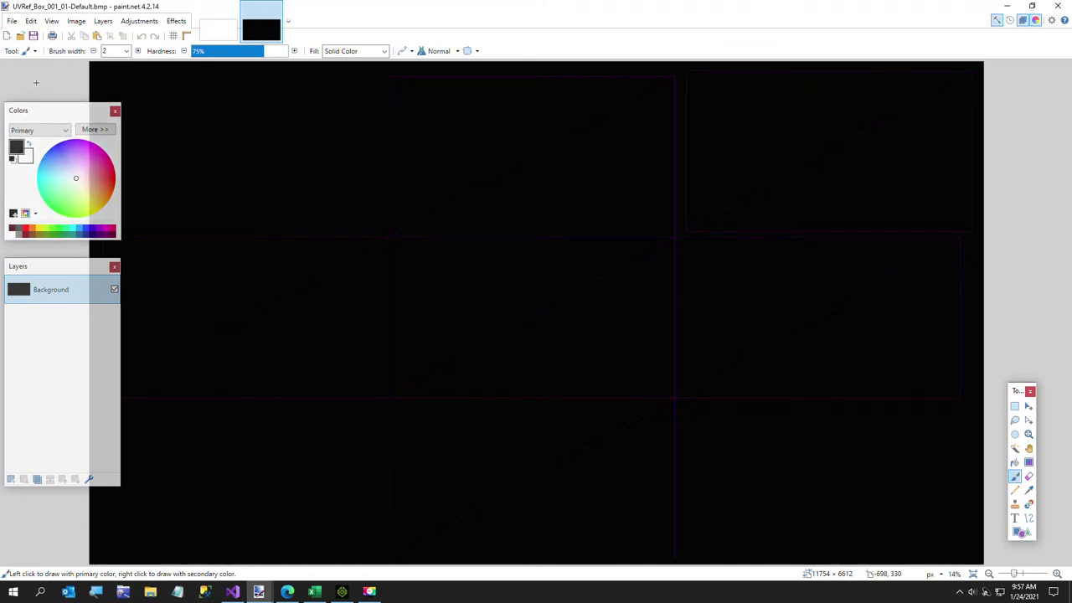
# Step: Attempt saving the UV reference as bitmap 'UV Map' in Temp, then cancel the BMP settings
pyautogui.click(12, 21)
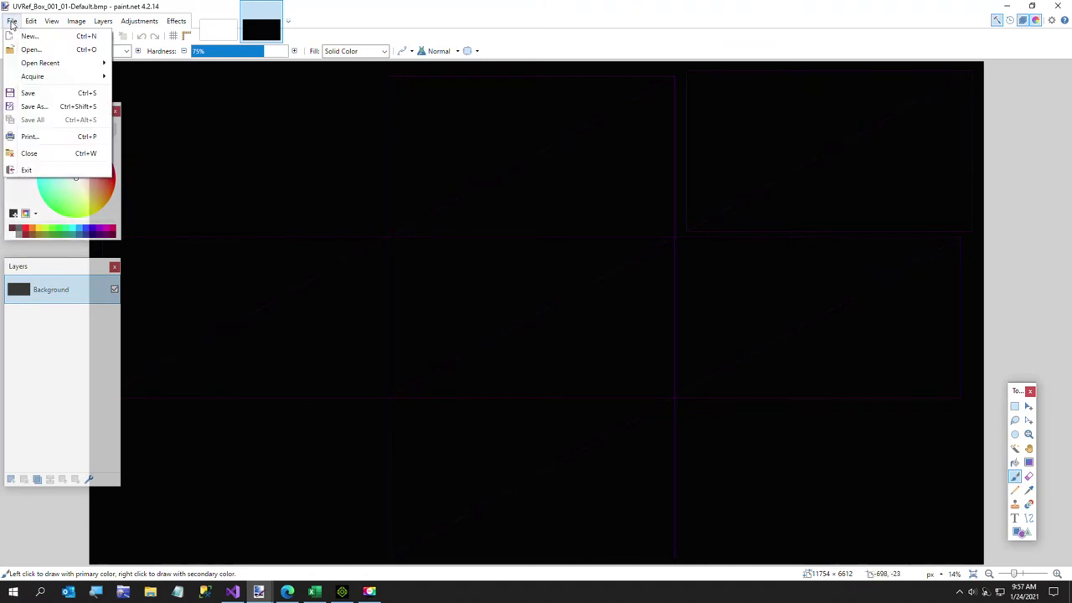
pyautogui.click(31, 108)
pyautogui.click(185, 522)
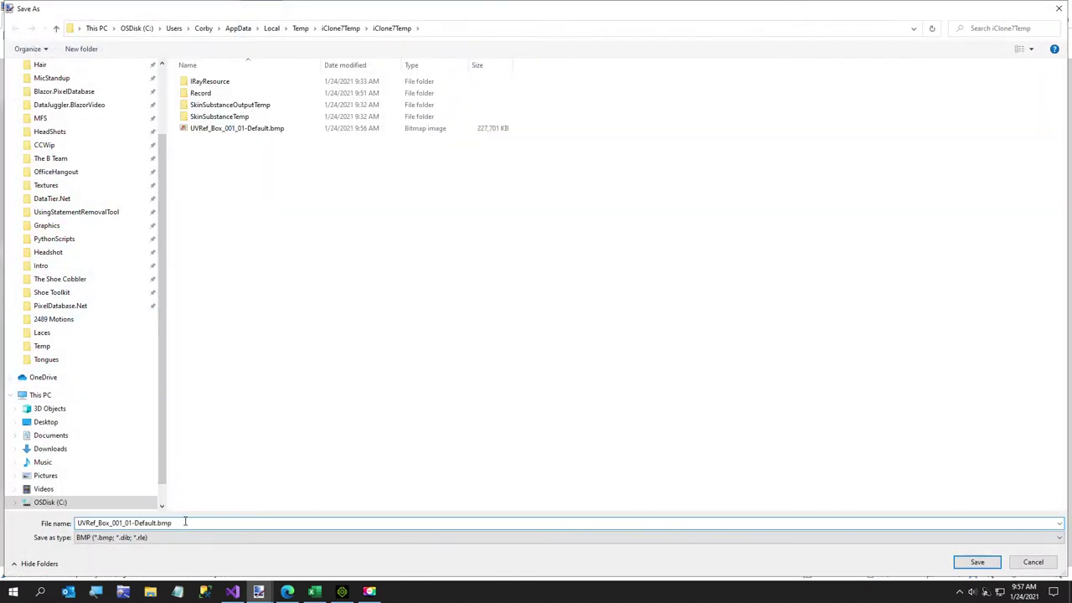
pyautogui.hotkey('ctrl', 'a')
pyautogui.write('UV Map')
pyautogui.click(40, 346)
pyautogui.click(973, 566)
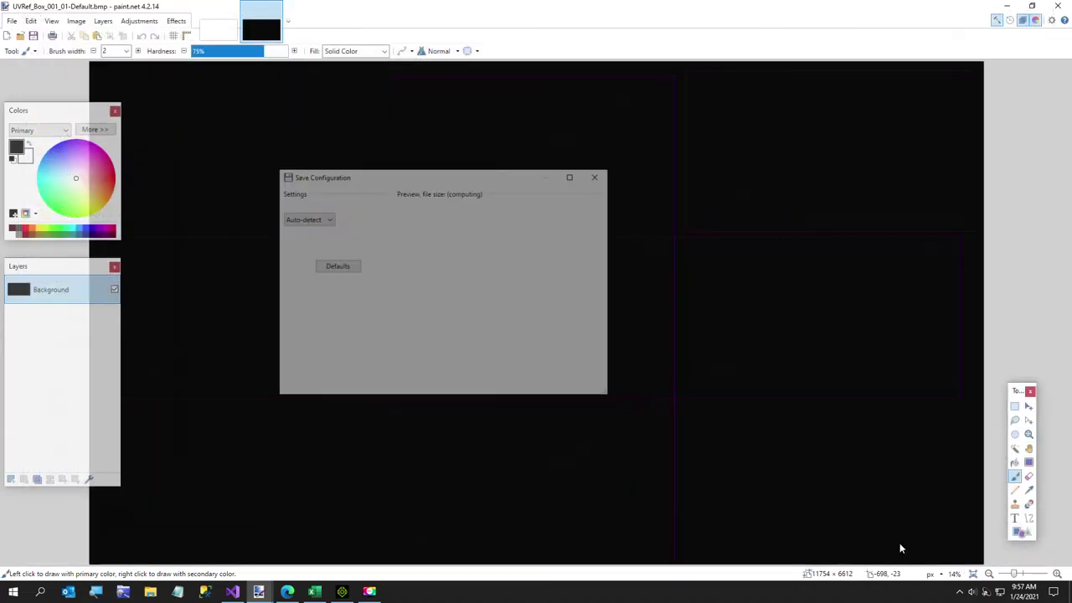
pyautogui.click(583, 386)
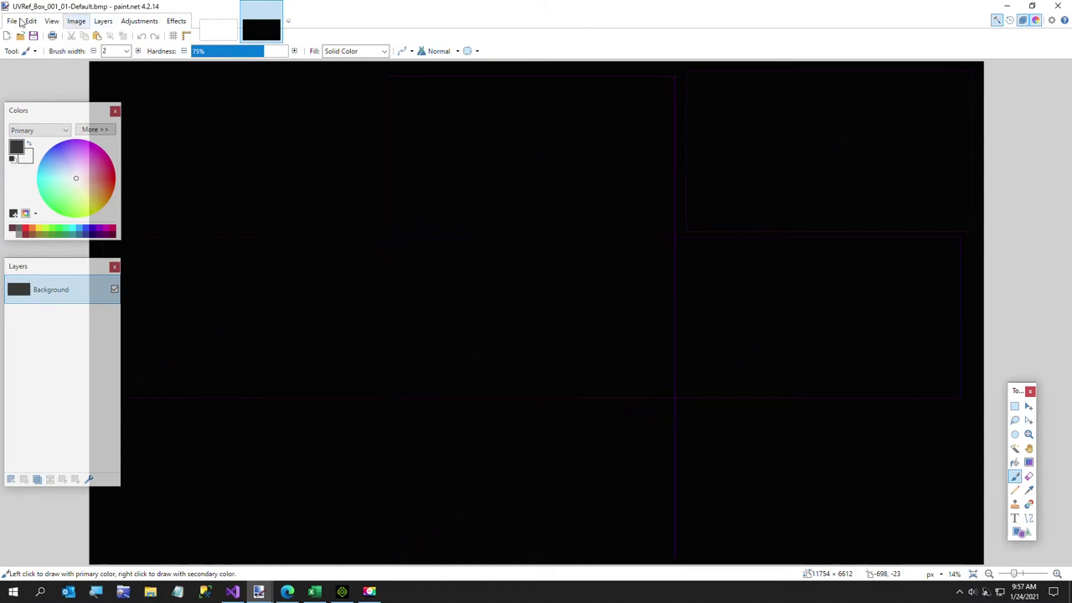
# Step: Save the UV reference as a PNG named 'UV Black' in the Temp folder
pyautogui.click(12, 20)
pyautogui.click(34, 106)
pyautogui.click(198, 540)
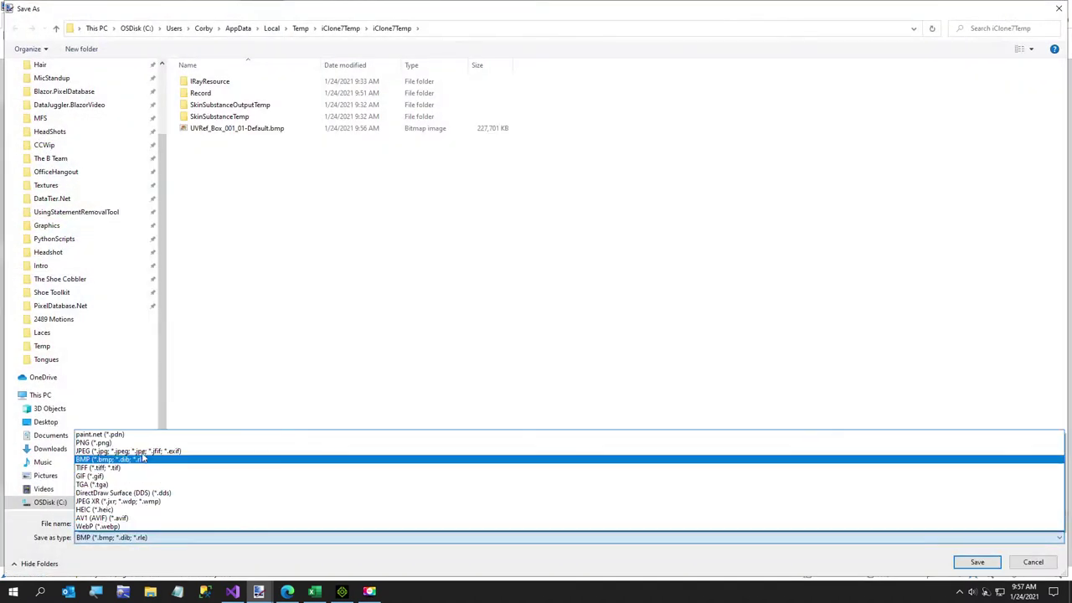
pyautogui.click(139, 449)
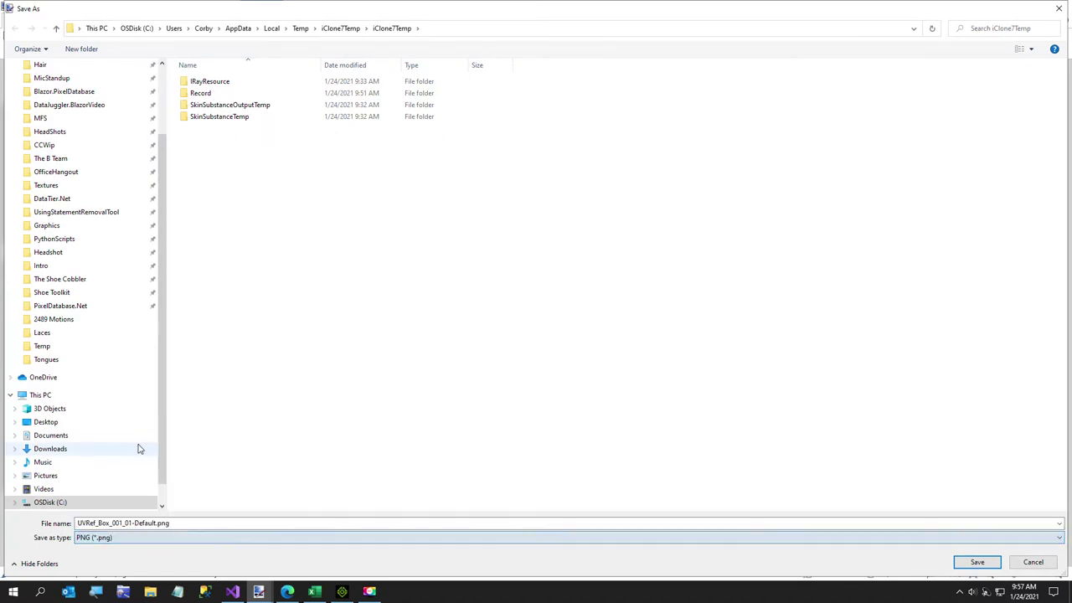
pyautogui.click(191, 523)
pyautogui.press('BackSpace')
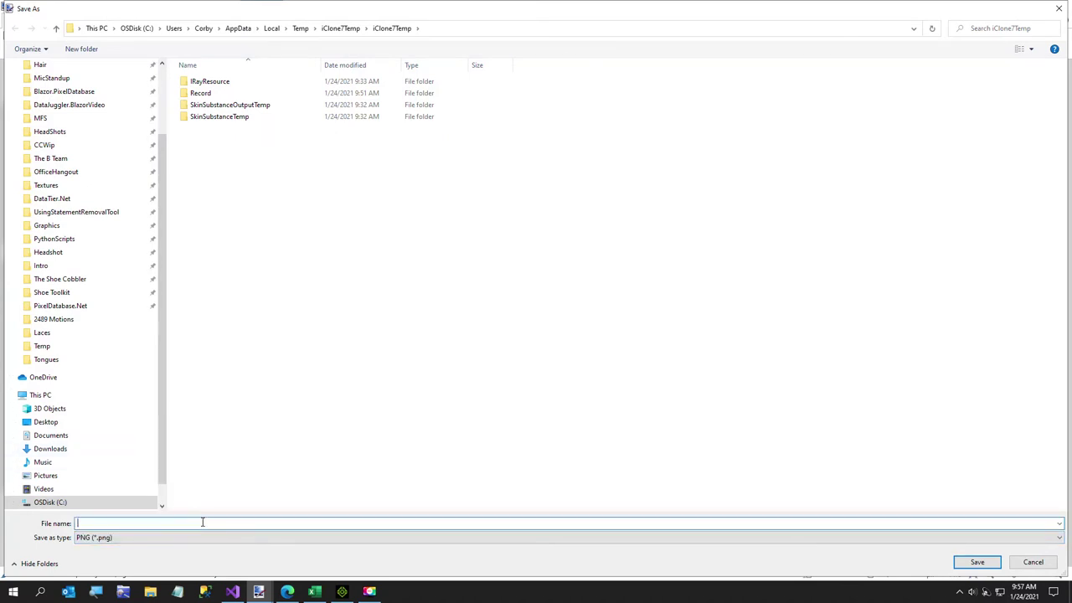
pyautogui.click(41, 346)
pyautogui.click(117, 523)
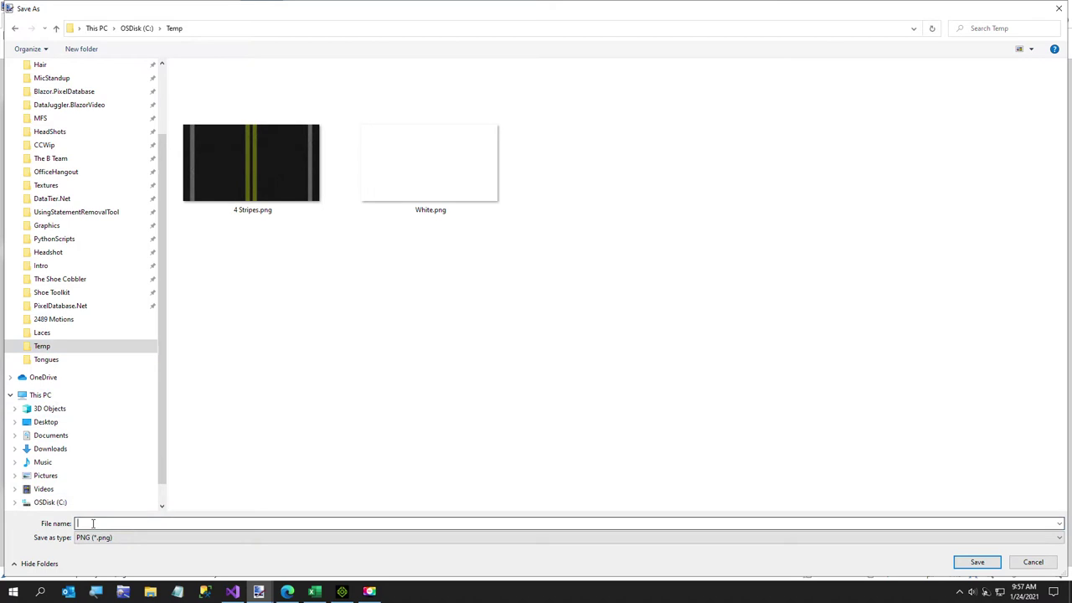
pyautogui.write('UV')
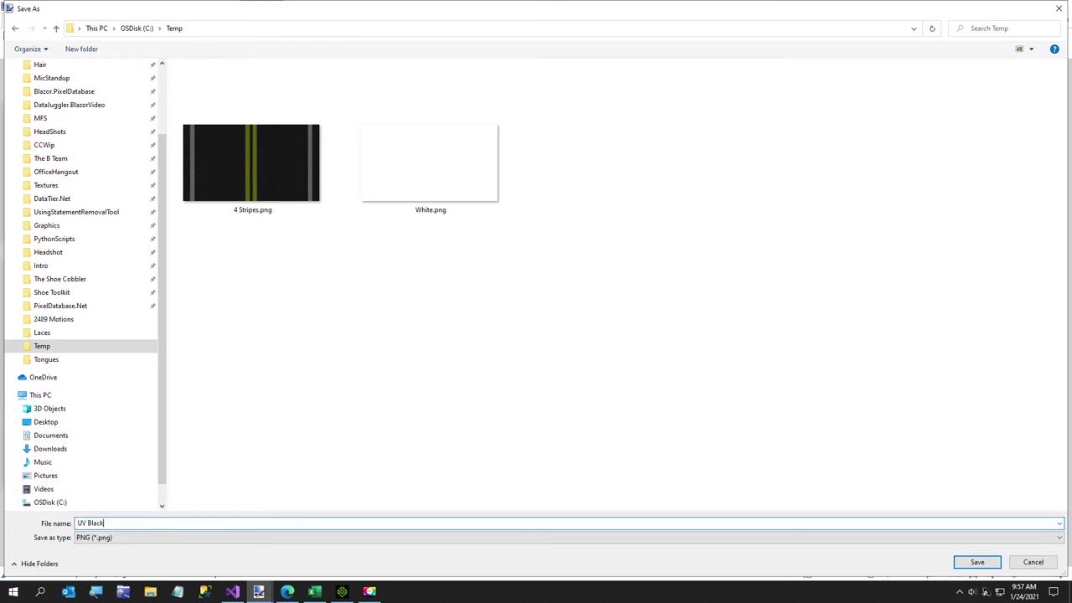
pyautogui.write(' Black')
pyautogui.click(963, 563)
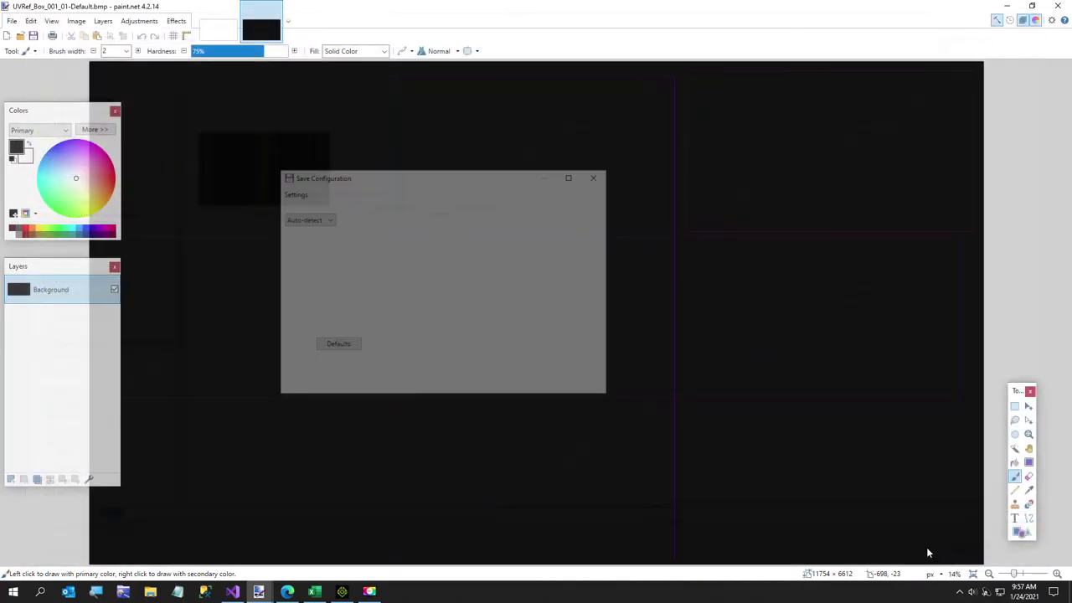
pyautogui.click(543, 387)
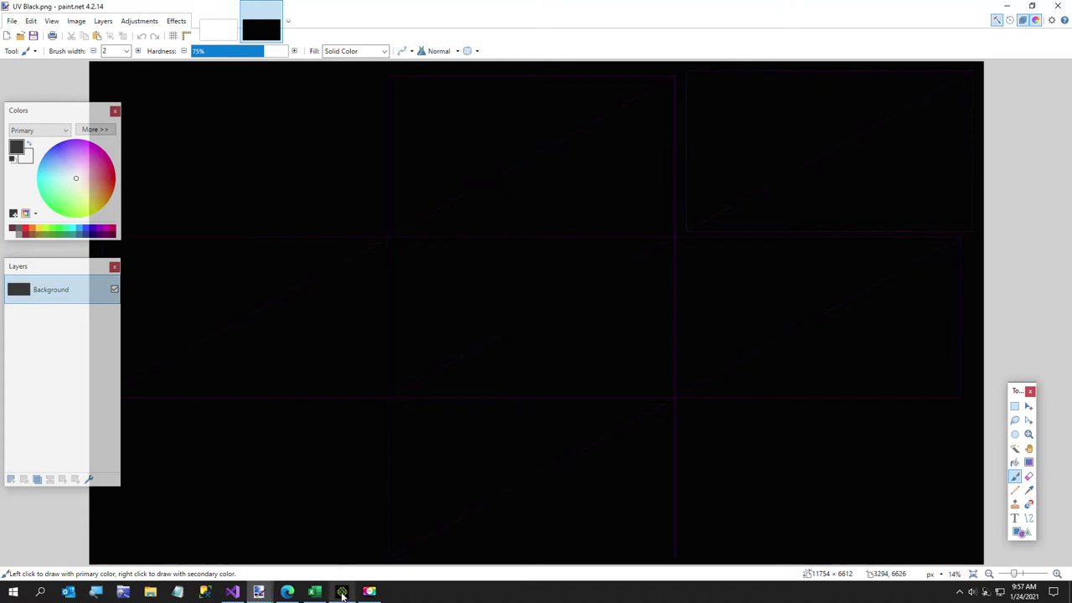
pyautogui.moveTo(342, 592)
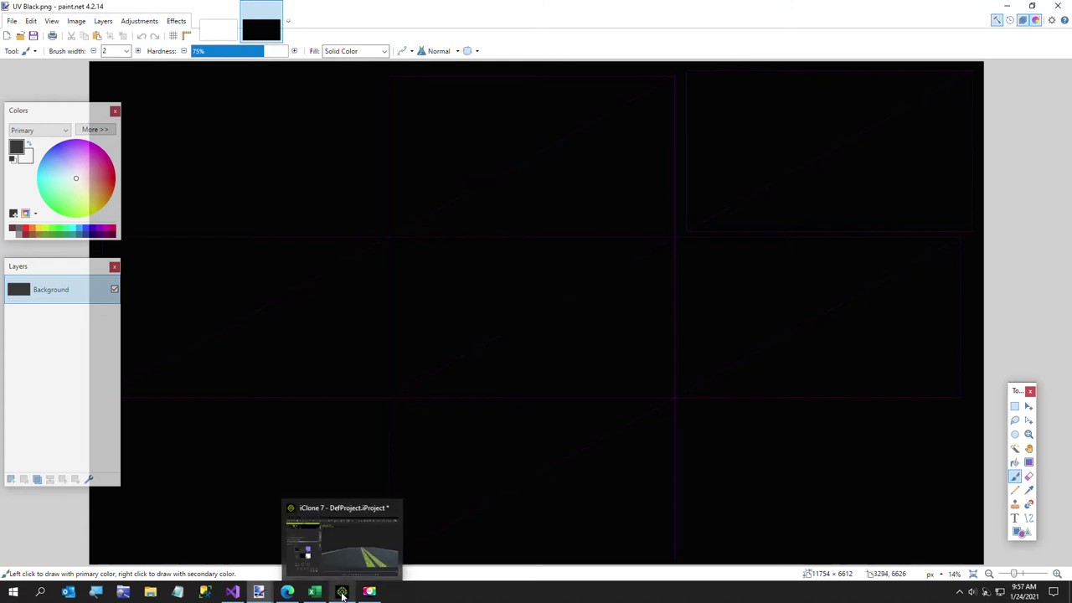
# Step: Close the striped road image and load UV Black.png from C:\Temp into PixelDatabase.Net
pyautogui.click(286, 592)
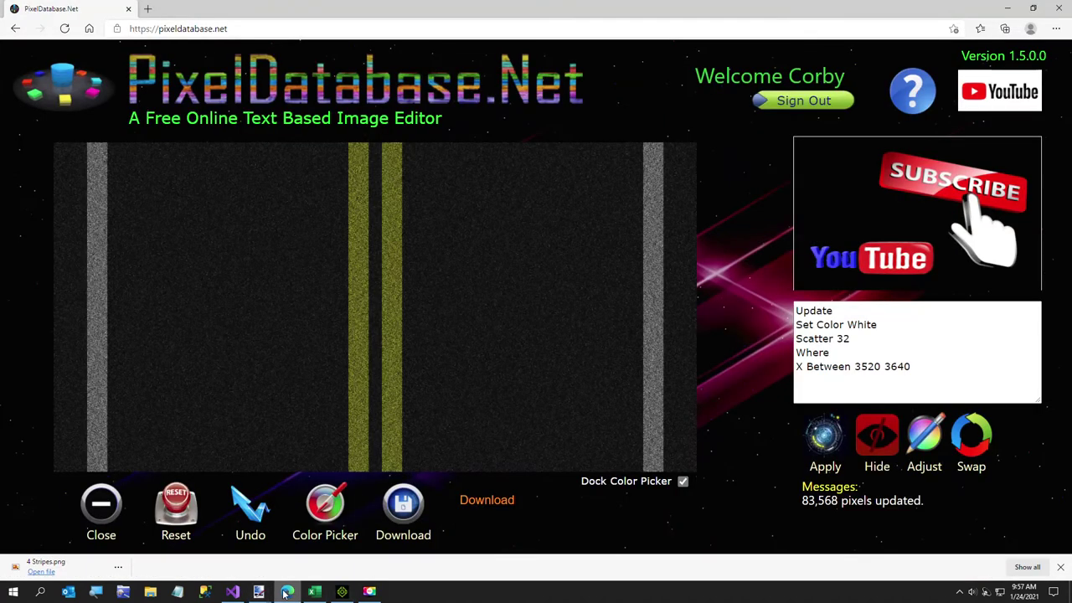
pyautogui.click(90, 512)
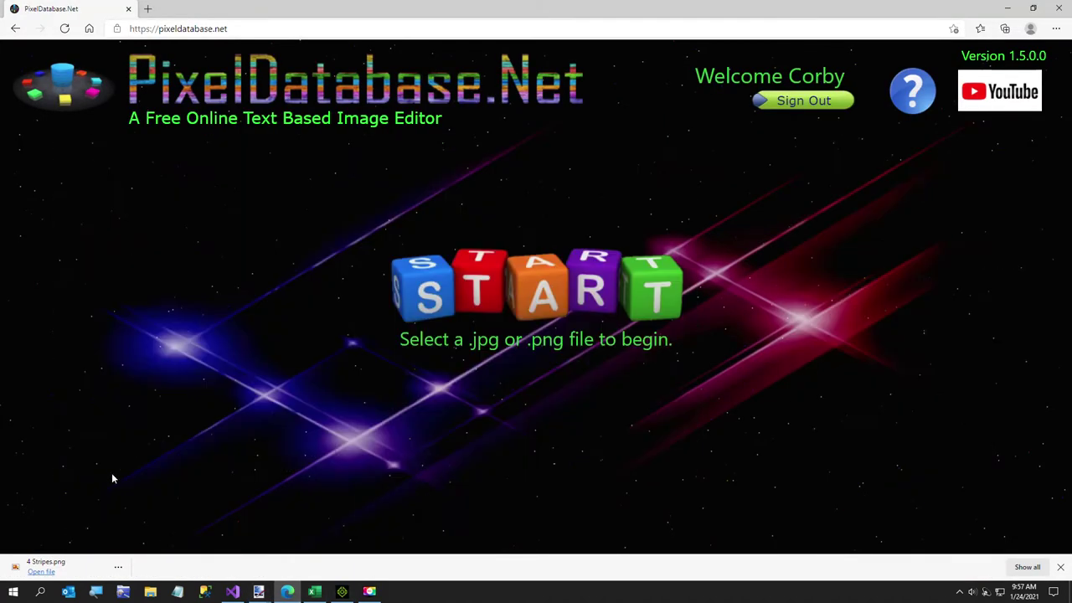
pyautogui.click(423, 300)
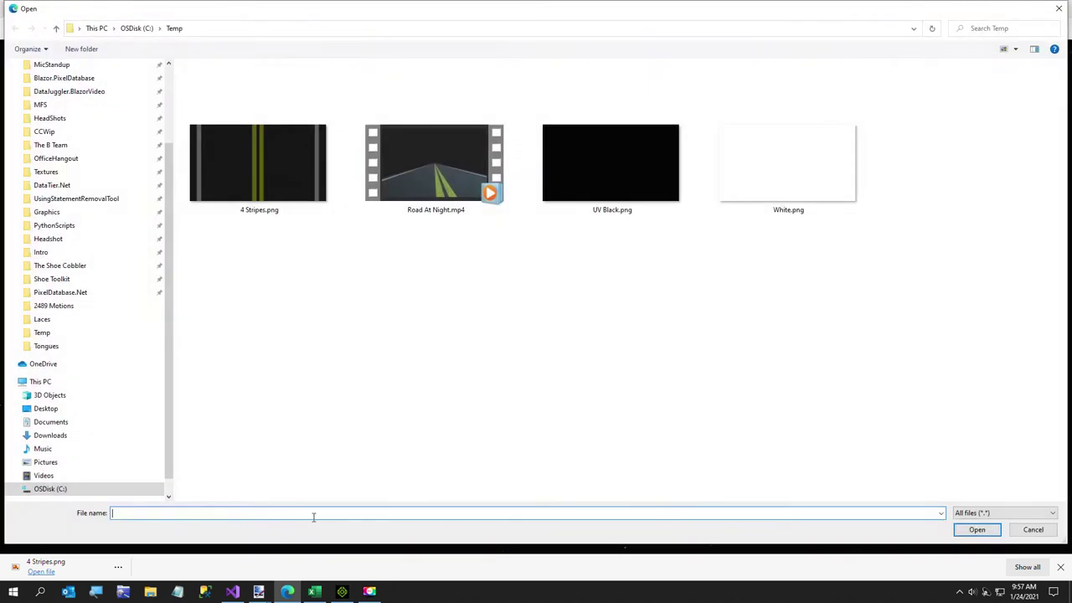
pyautogui.click(150, 592)
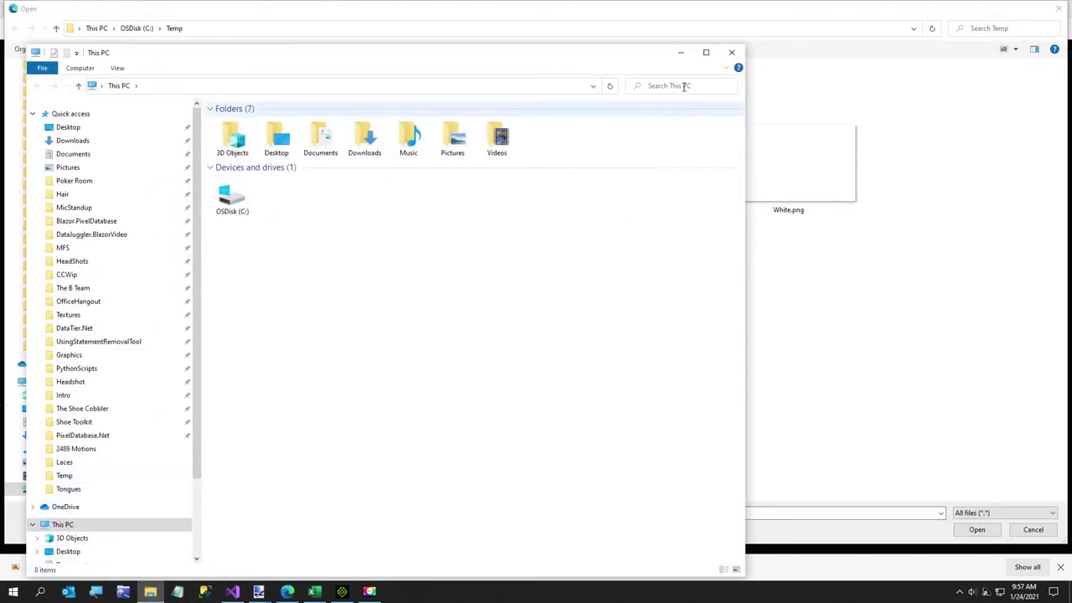
pyautogui.click(731, 52)
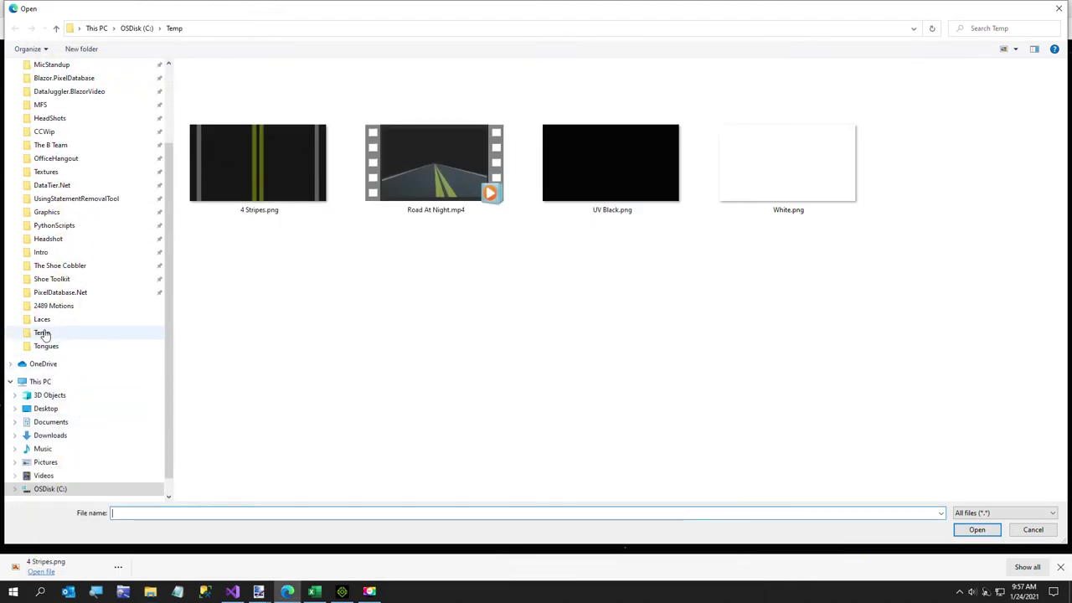
pyautogui.click(73, 332)
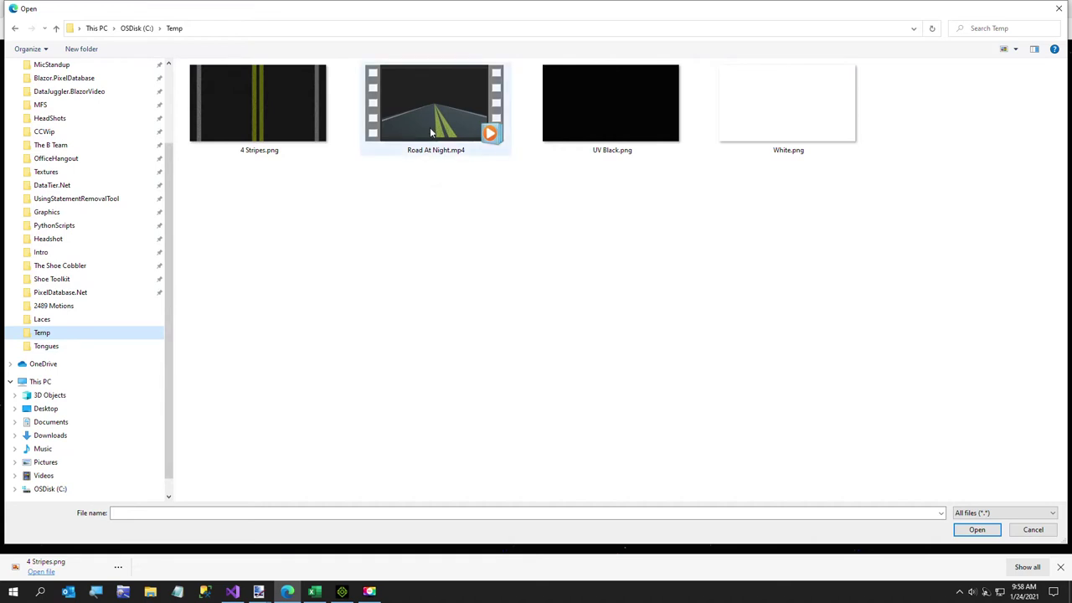
pyautogui.doubleClick(636, 127)
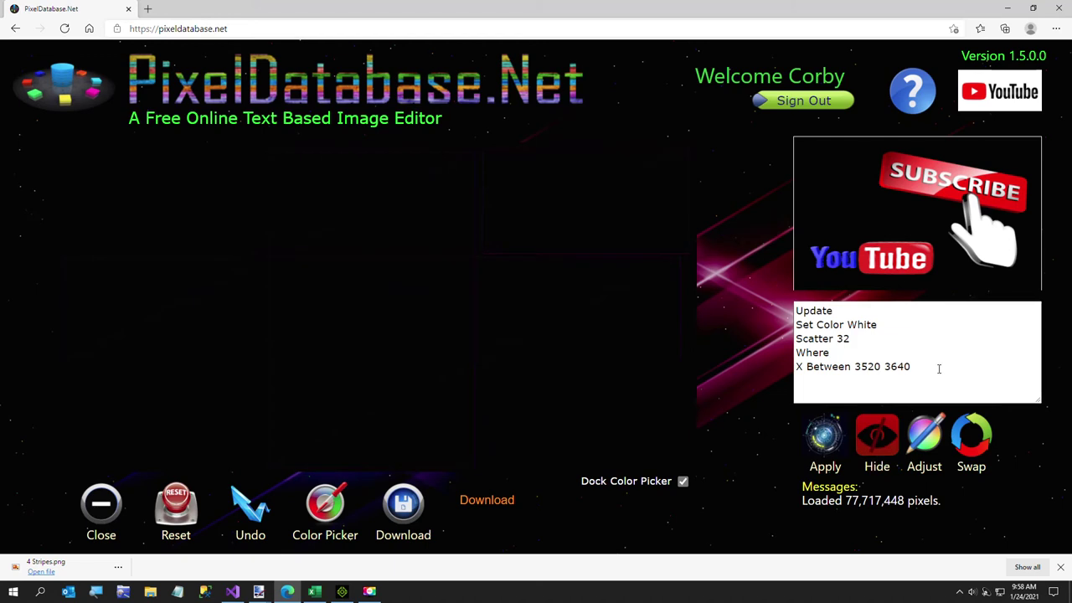
# Step: Replace the query with 'Hide / Total < 20' and apply it to hide near-black pixels
pyautogui.moveTo(939, 369); pyautogui.dragTo(676, 277)
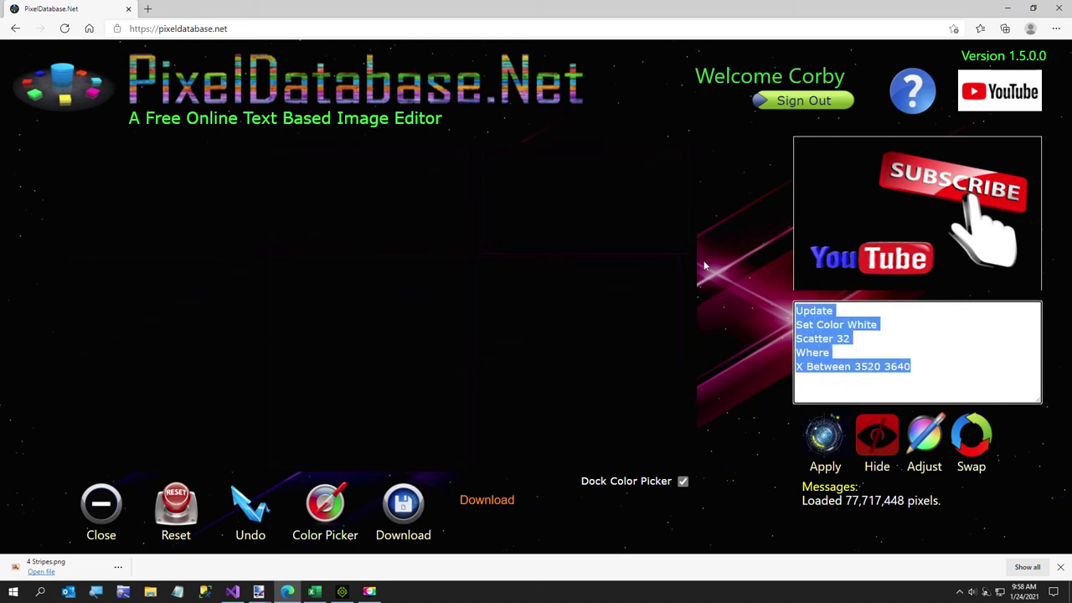
pyautogui.press('Delete')
pyautogui.write('Hide')
pyautogui.press('Return')
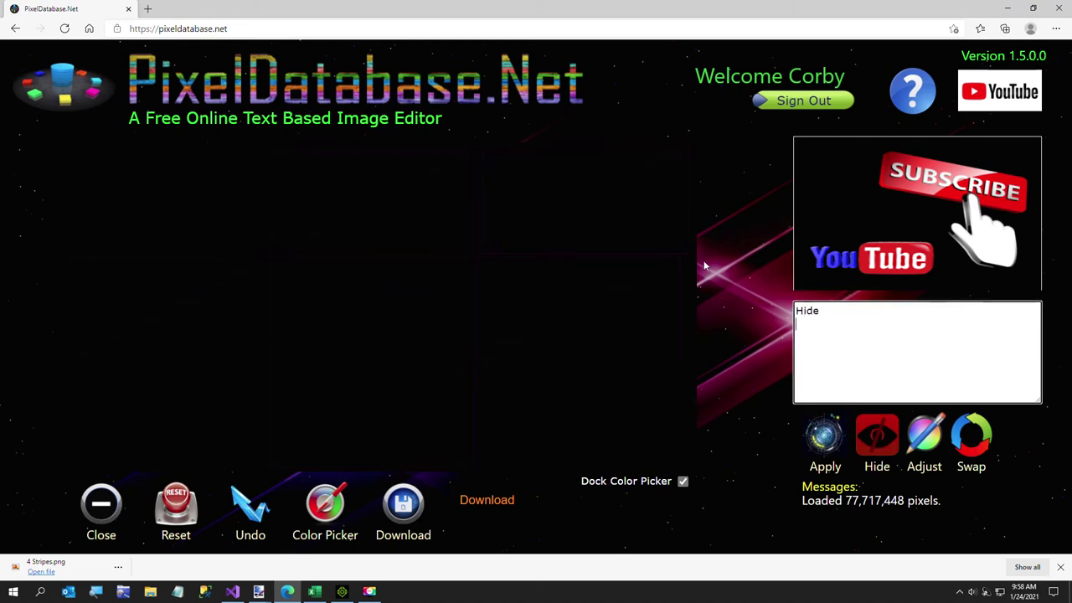
pyautogui.write('Total < 20')
pyautogui.click(823, 433)
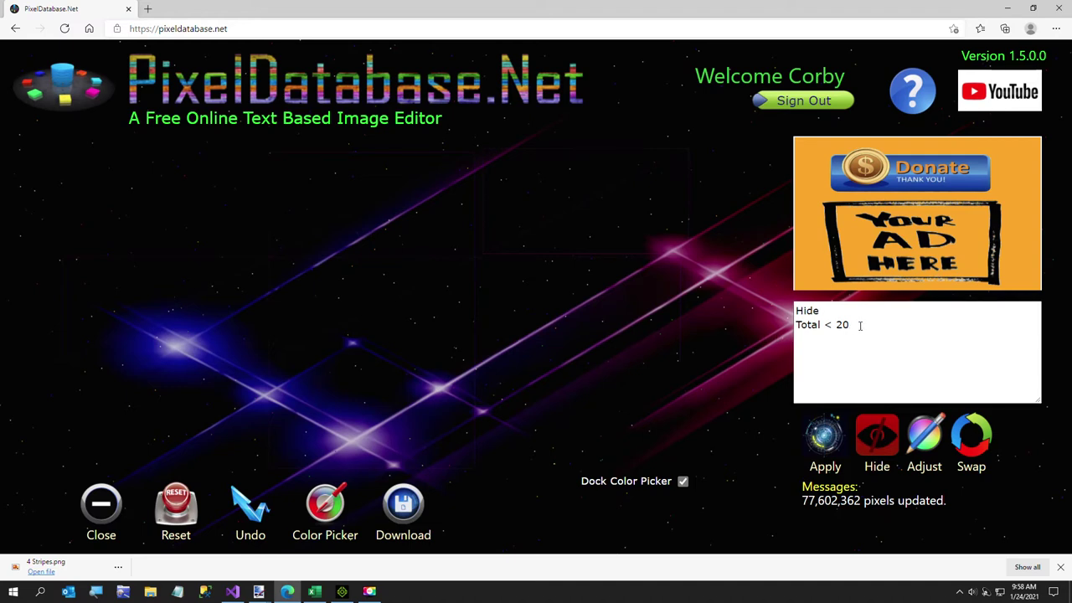
# Step: Change the query to 'Update / Set Color White' and apply it, turning 115,086 pixels white
pyautogui.moveTo(859, 326); pyautogui.dragTo(772, 368)
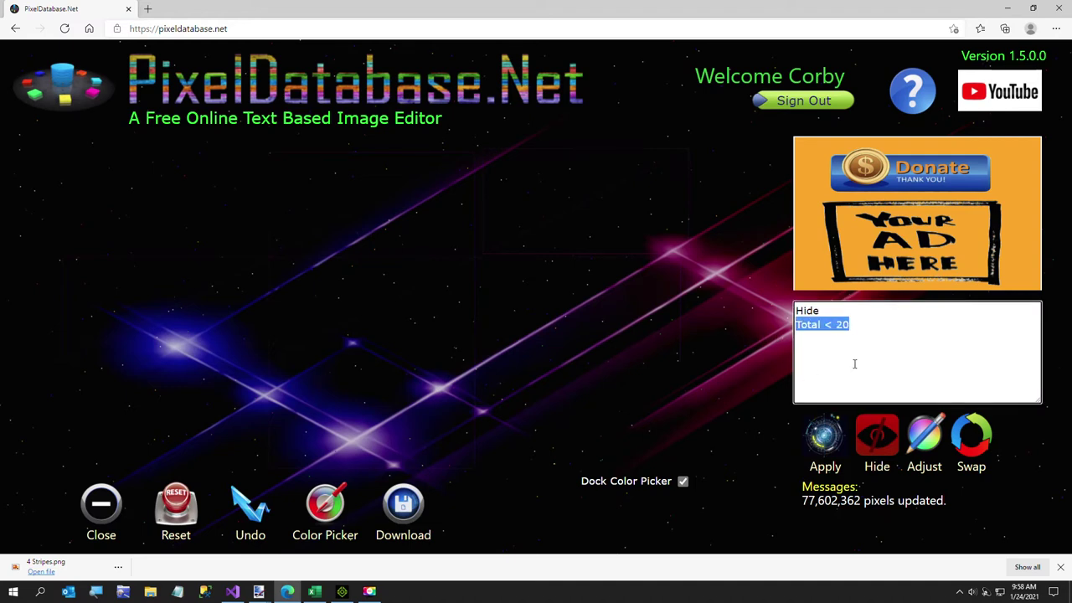
pyautogui.write('Set Color')
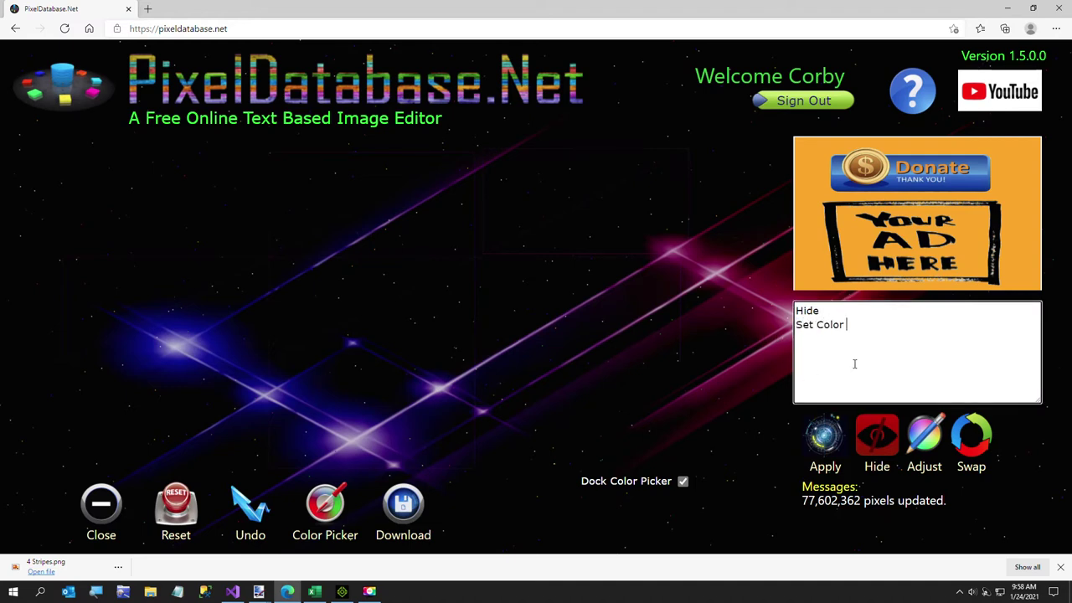
pyautogui.write(' White')
pyautogui.click(823, 431)
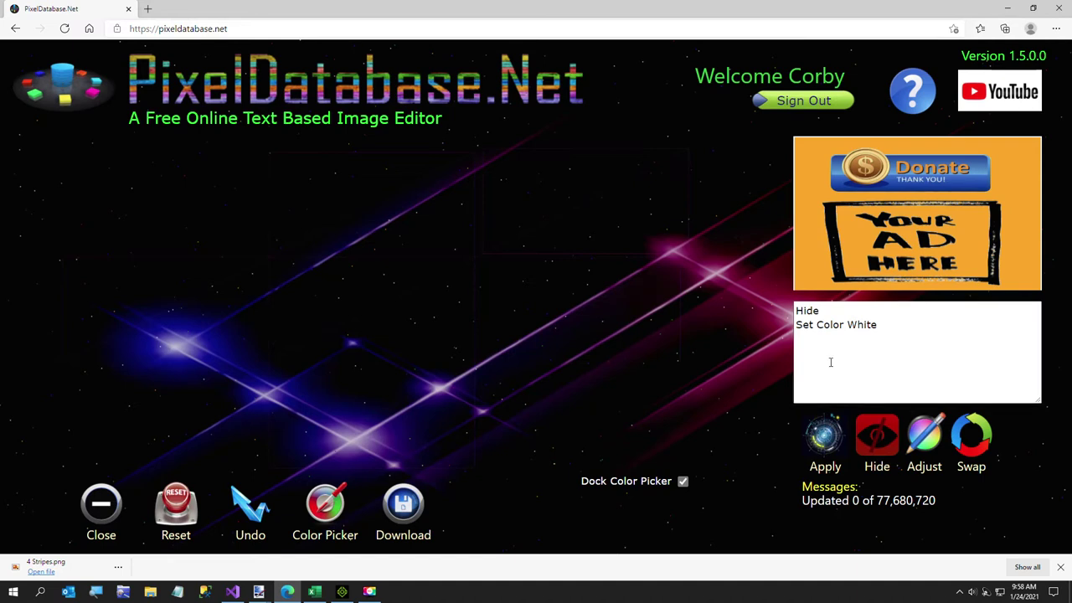
pyautogui.click(887, 329)
pyautogui.moveTo(836, 313); pyautogui.dragTo(776, 319)
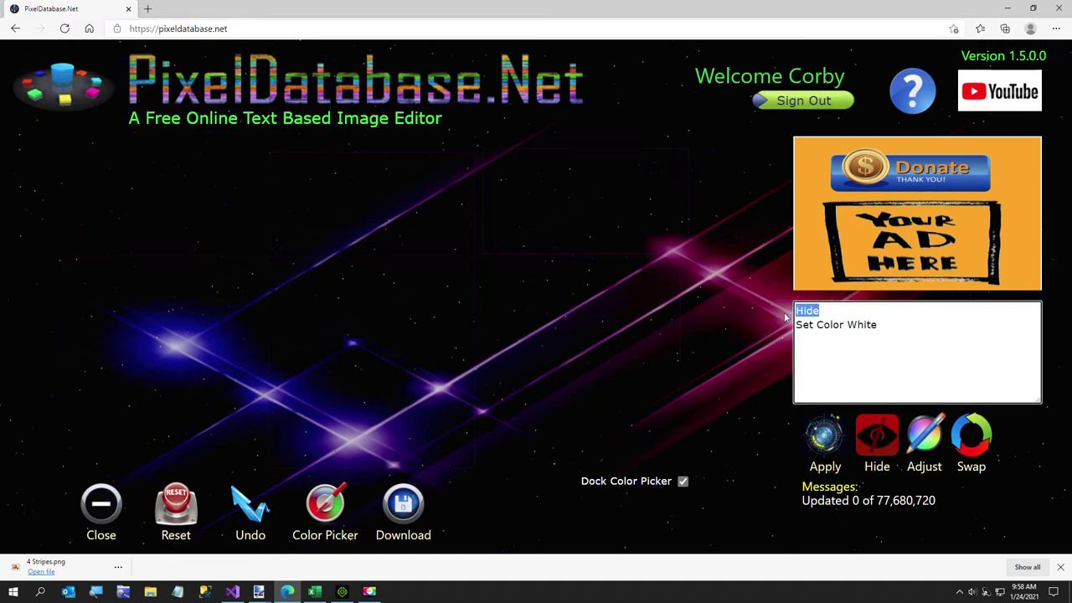
pyautogui.write('Updat')
pyautogui.click(823, 437)
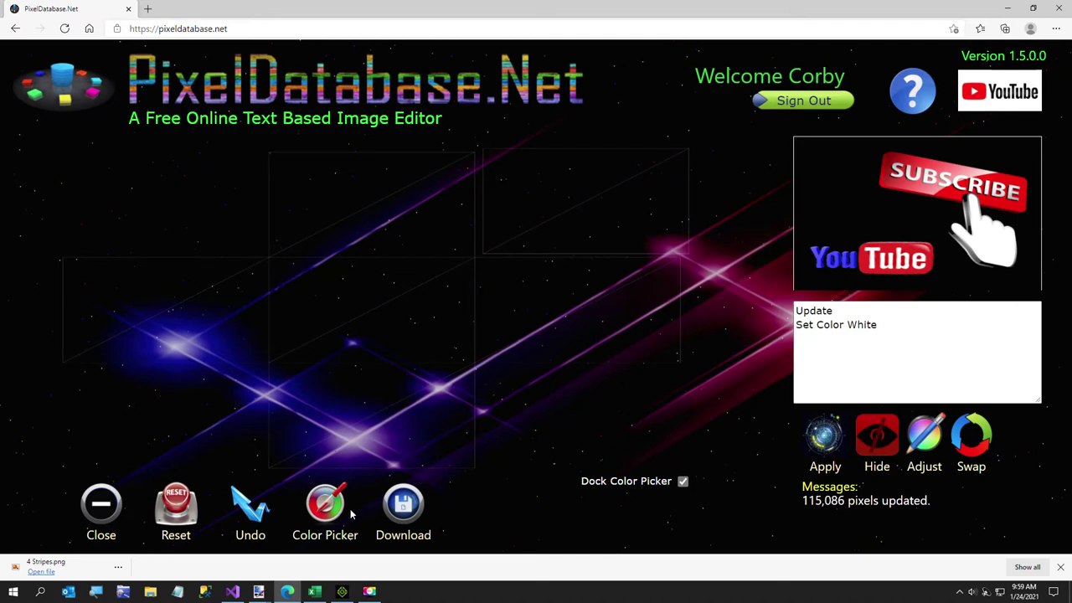
# Step: Download the edited image, save it to Temp as UV Overlay.png, and open it in paint.net
pyautogui.click(400, 524)
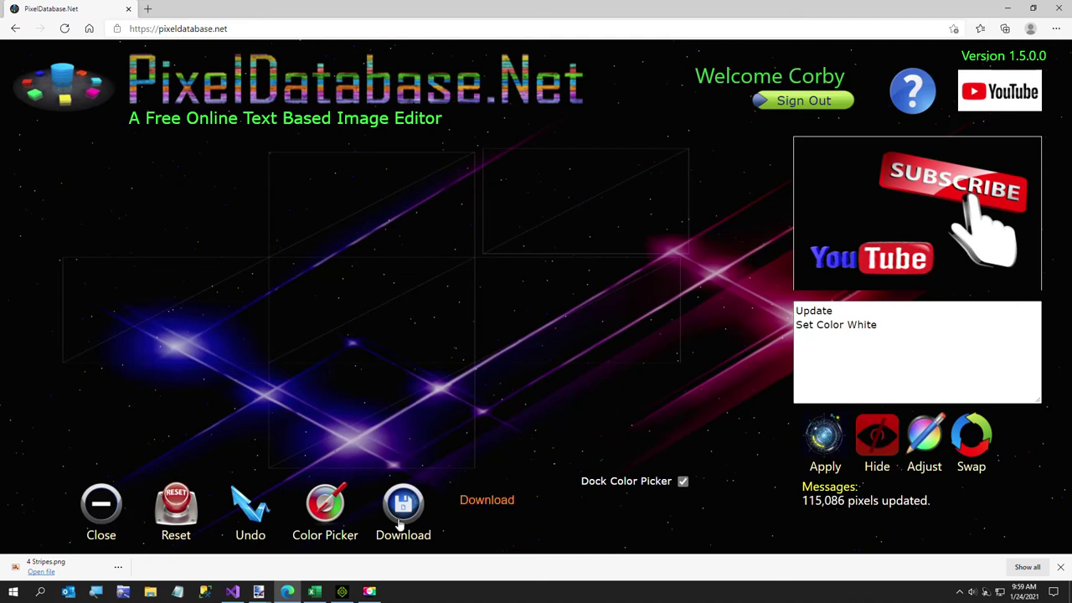
pyautogui.click(490, 501)
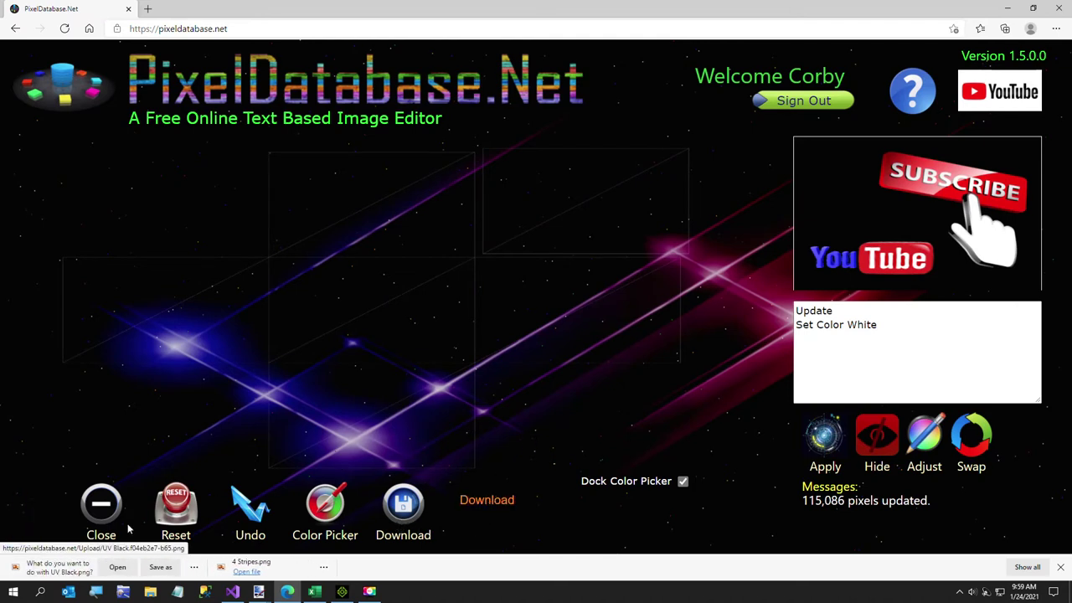
pyautogui.click(155, 569)
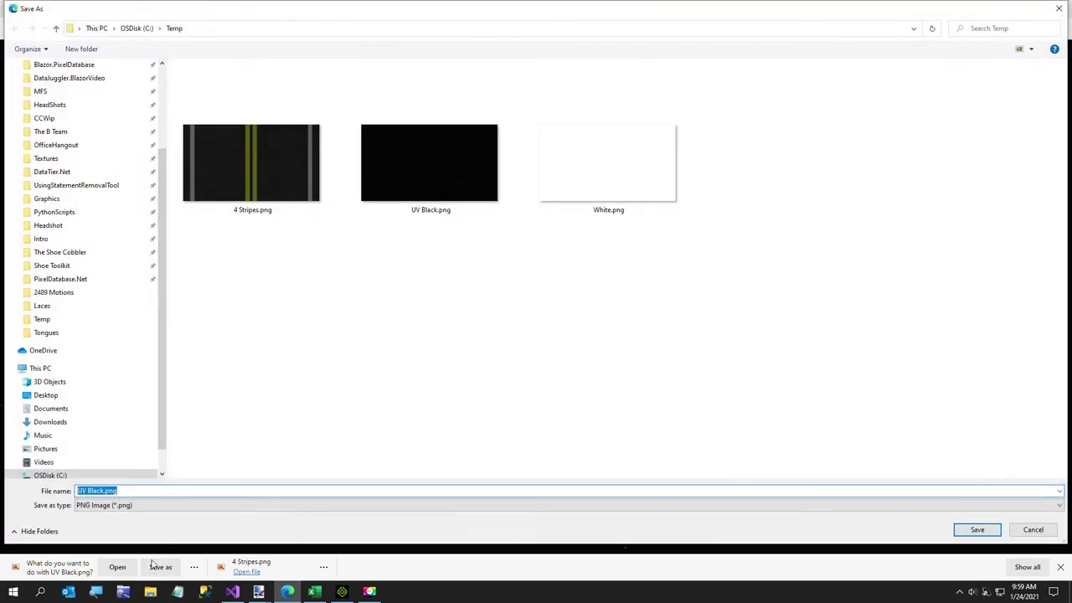
pyautogui.click(134, 491)
pyautogui.press('BackSpace')
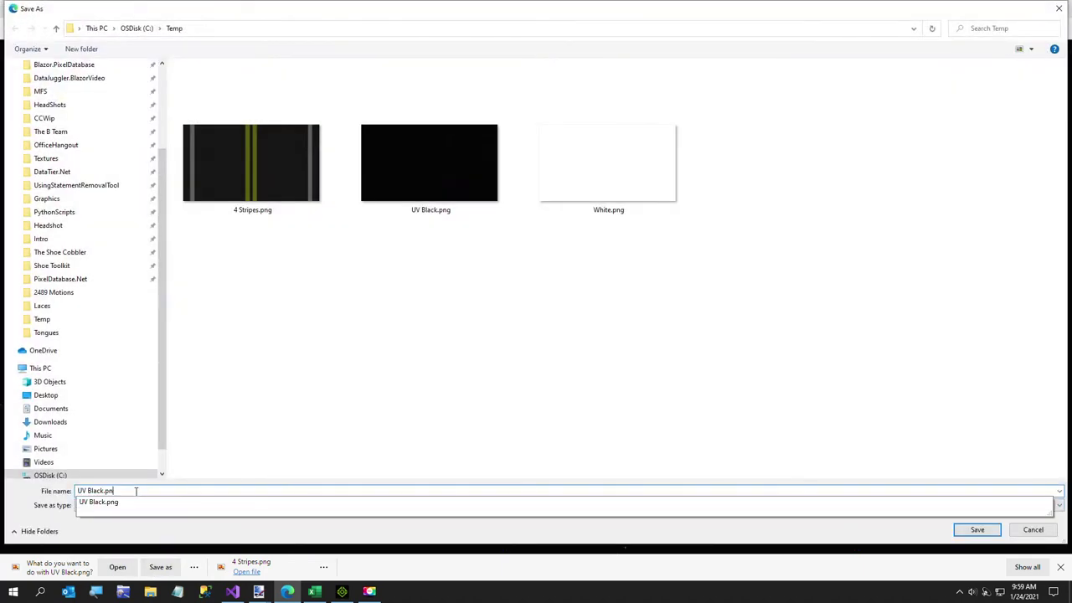
pyautogui.write('Overlay')
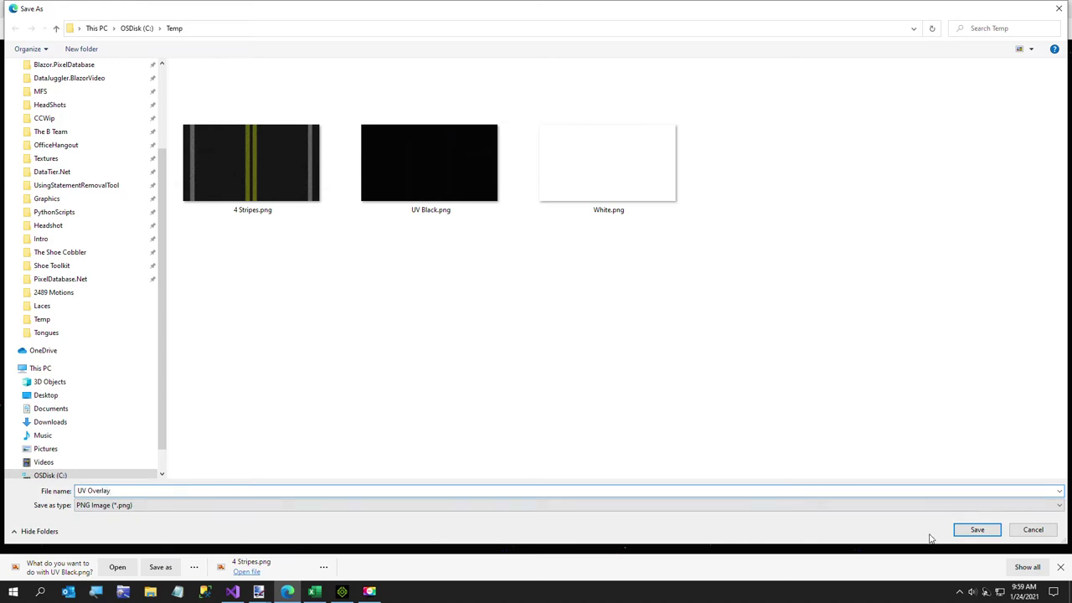
pyautogui.click(969, 531)
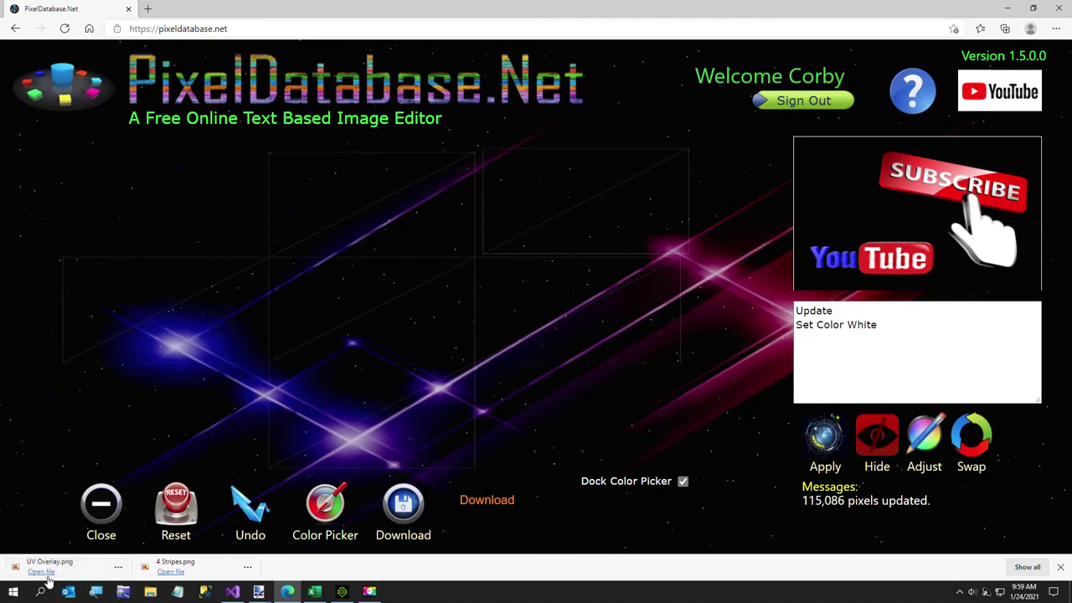
pyautogui.click(42, 572)
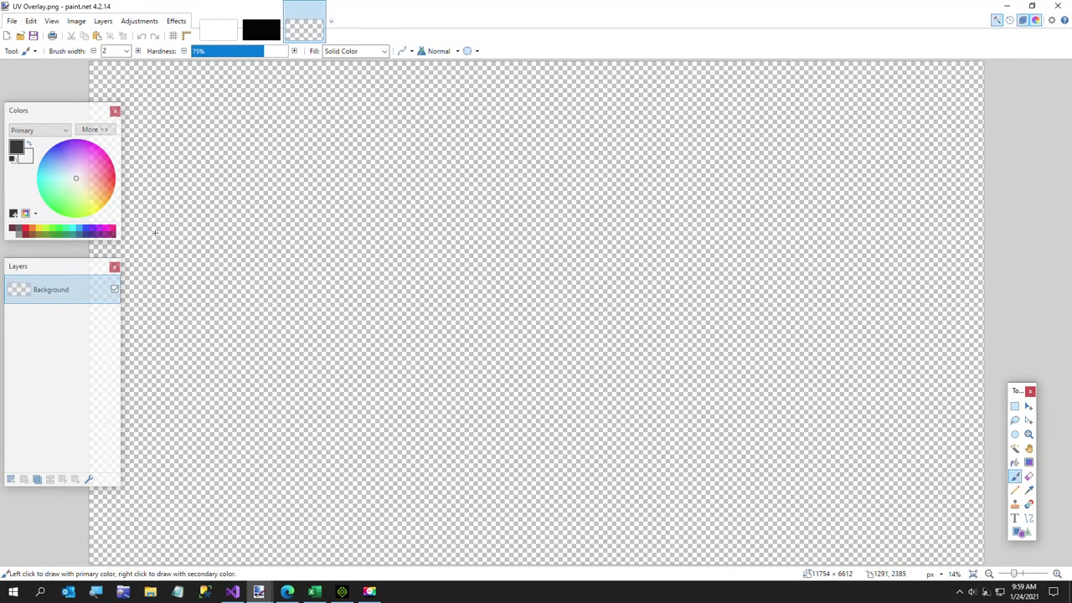
# Step: Add an empty Layer 2 above UV Overlay's Background layer and dismiss the Open dialog
pyautogui.click(10, 480)
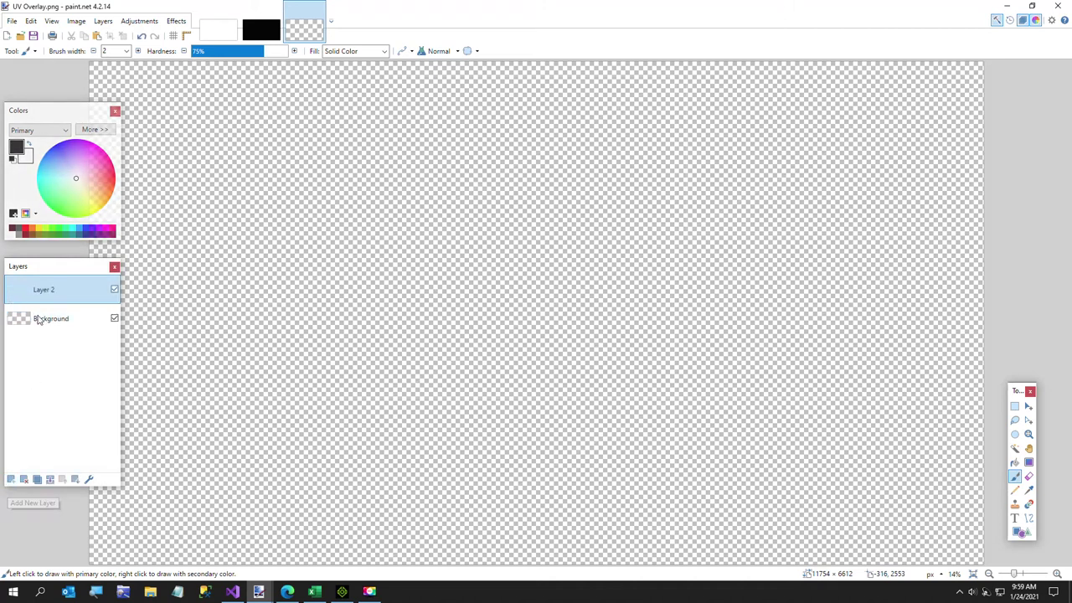
pyautogui.click(12, 21)
pyautogui.click(29, 51)
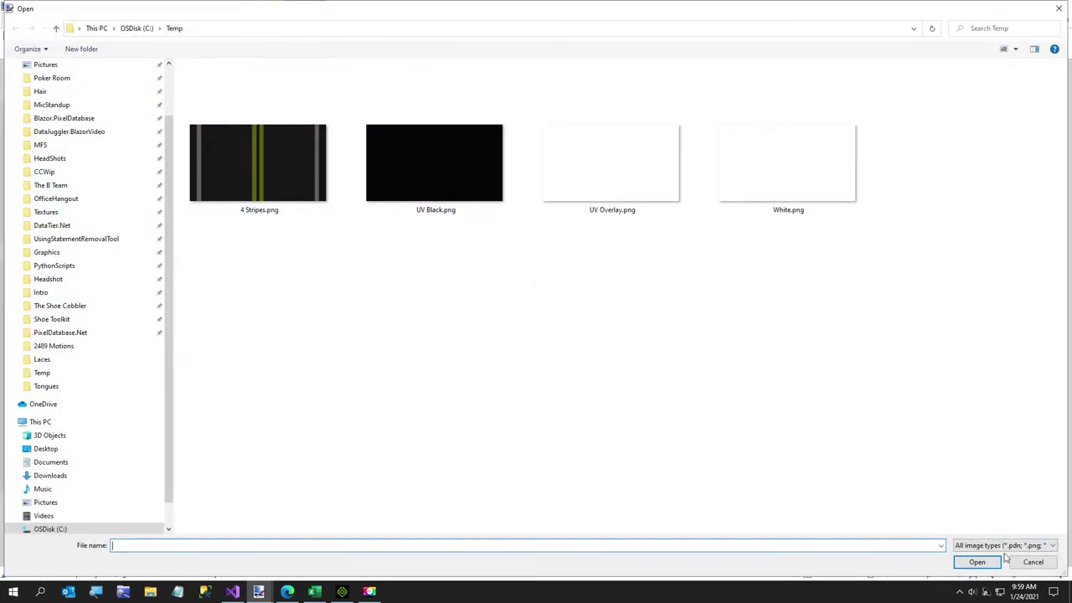
pyautogui.click(1031, 562)
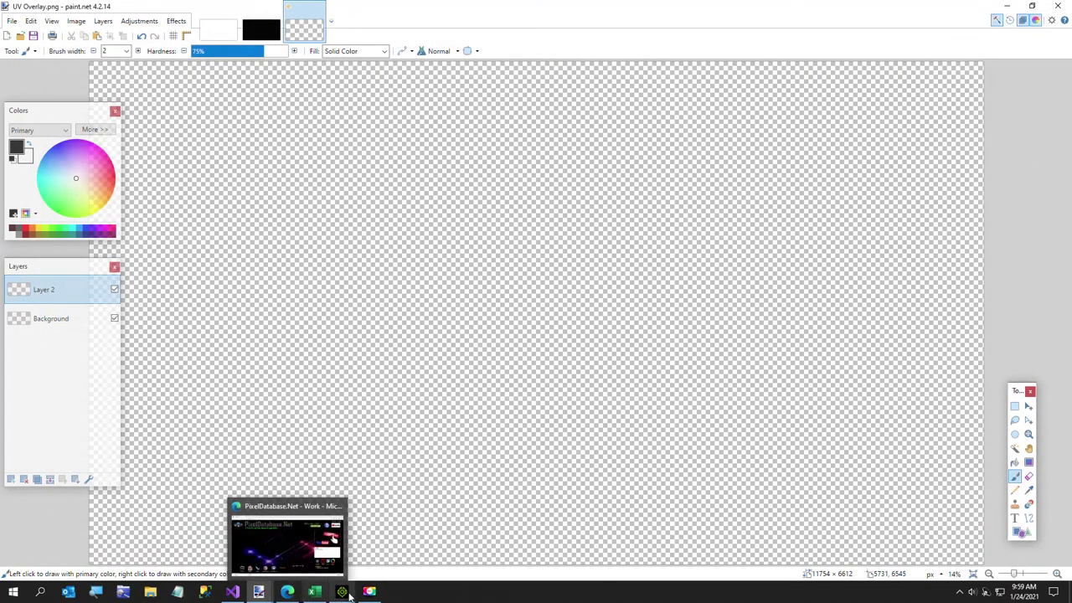
pyautogui.moveTo(350, 594)
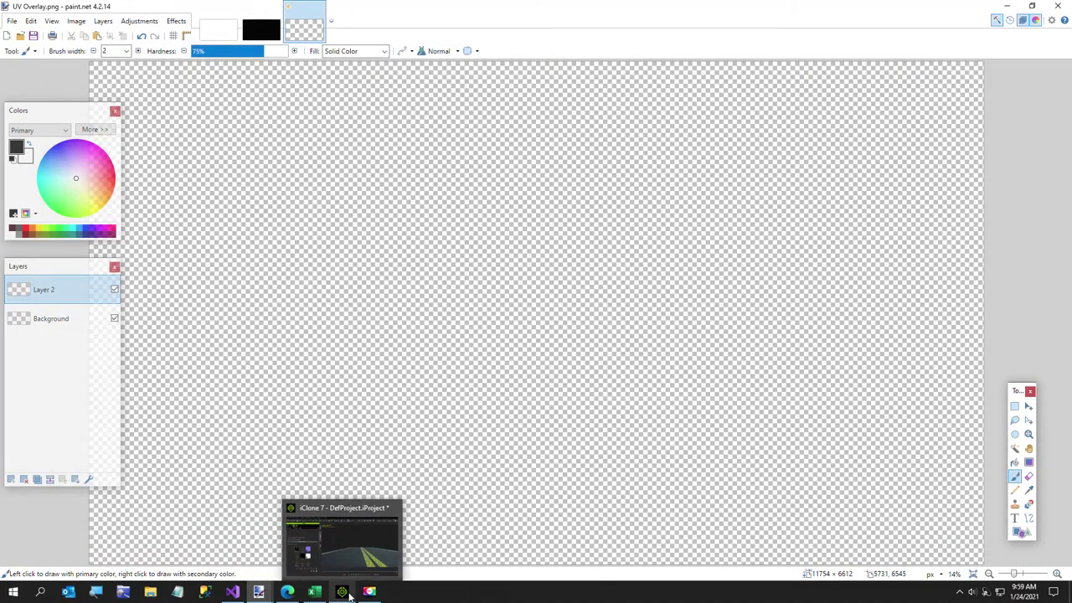
# Step: Close the old image, load White.png, and change the script's colour from White to 20 20 20
pyautogui.click(1006, 6)
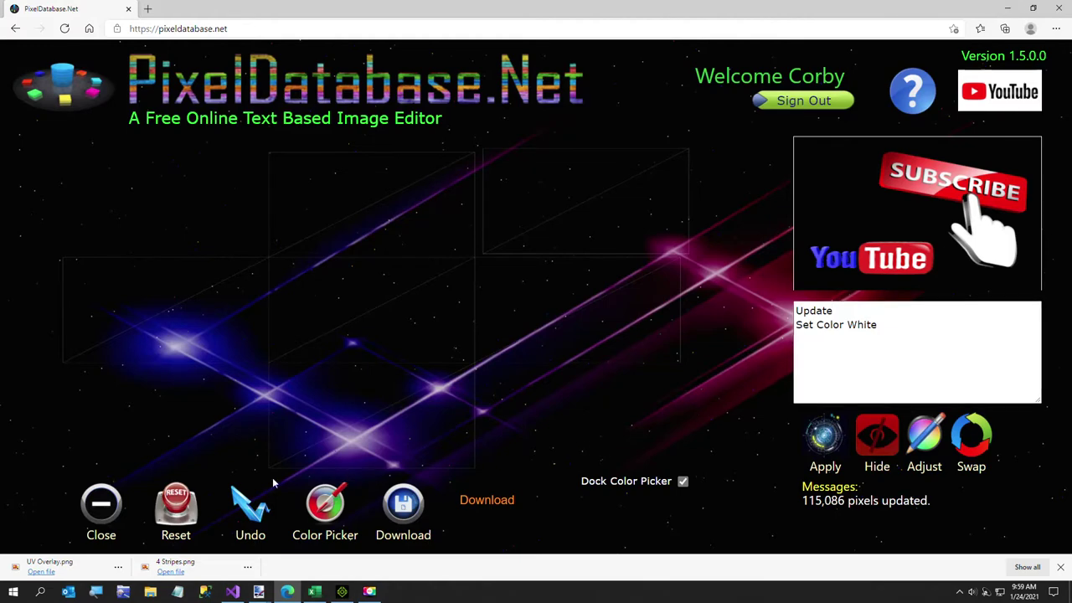
pyautogui.click(107, 508)
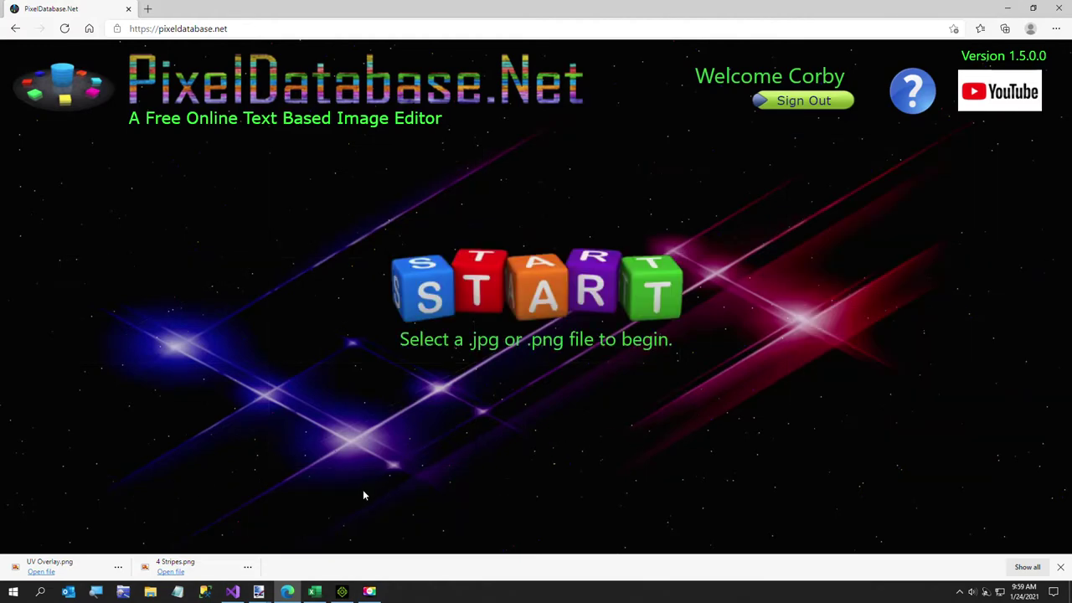
pyautogui.click(522, 303)
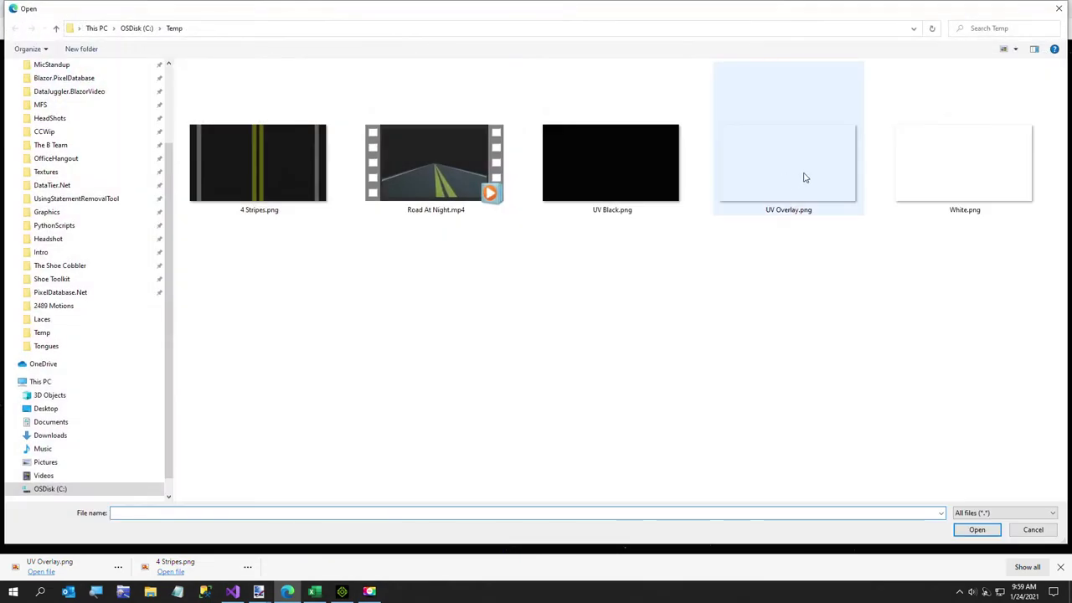
pyautogui.doubleClick(921, 179)
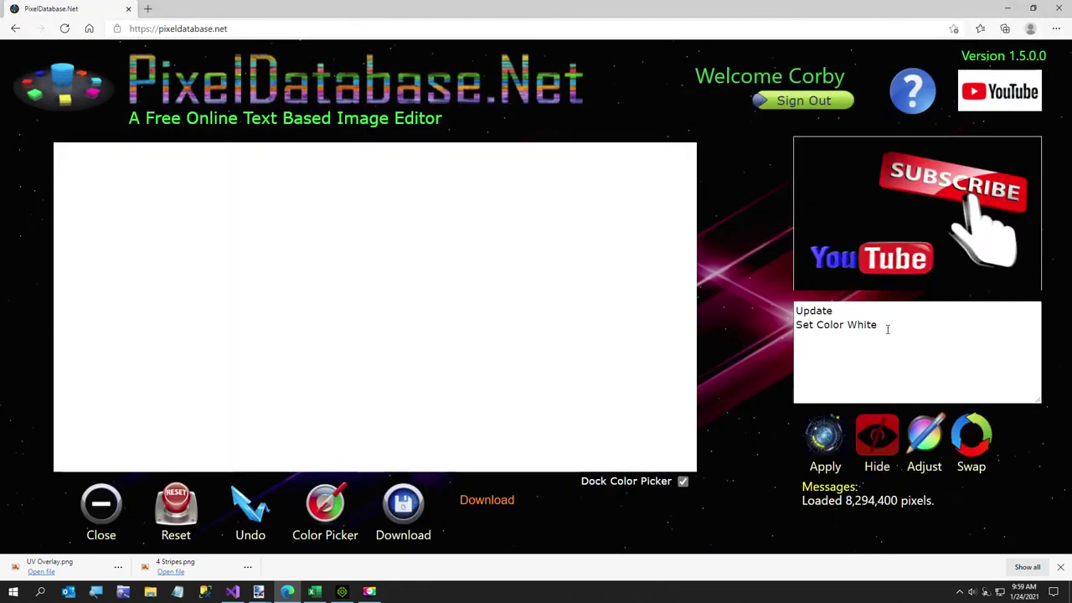
pyautogui.doubleClick(856, 326)
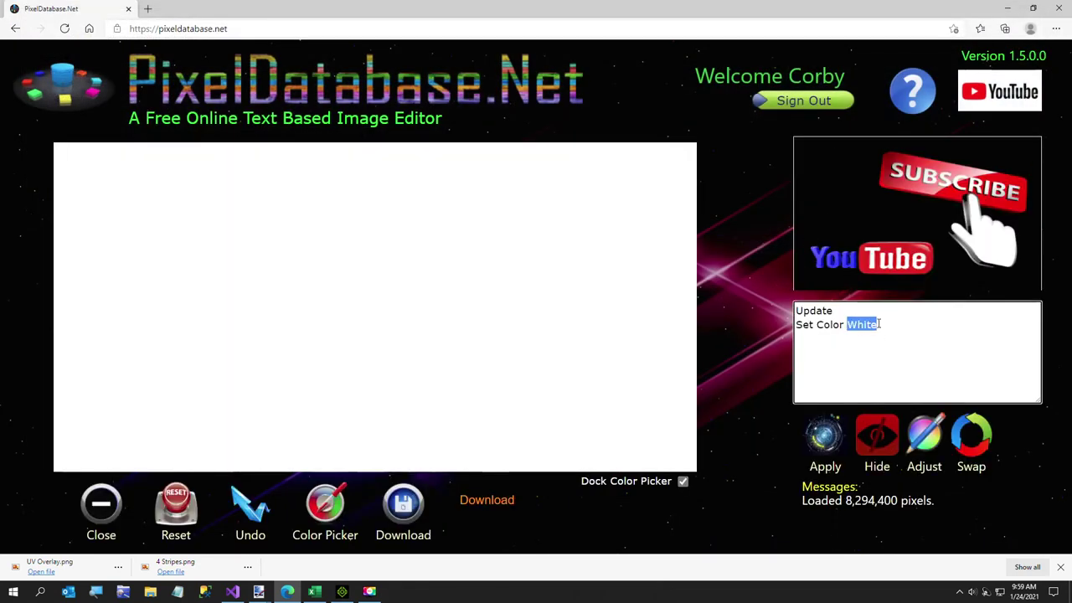
pyautogui.write('20 20 20')
# Step: Apply Set Color 20 20 20, then run 'Set Color Black' with 'Scatter 50' and generate a download link
pyautogui.click(827, 434)
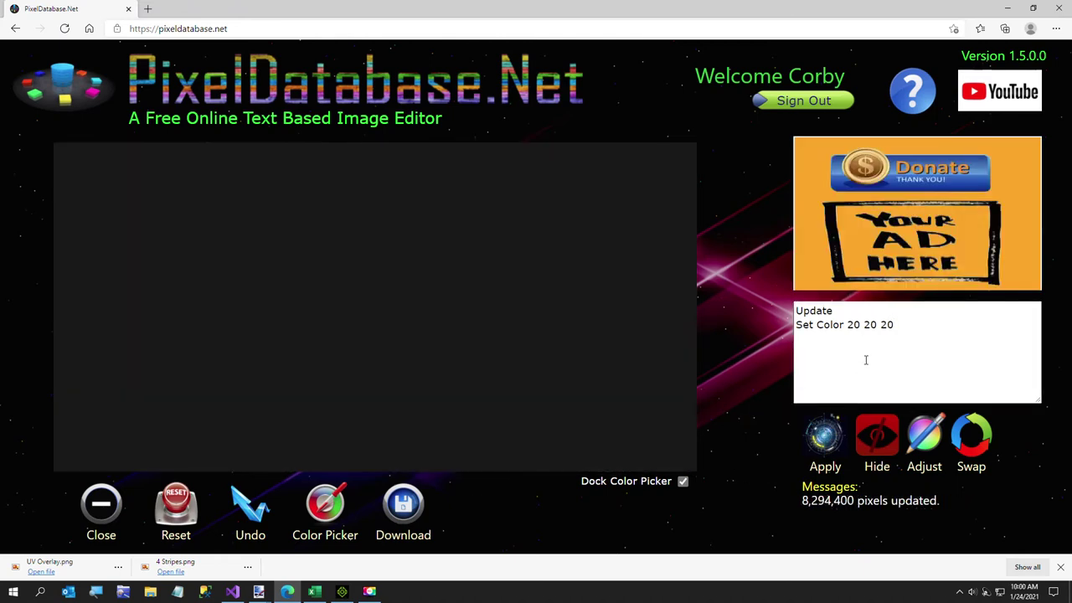
pyautogui.moveTo(847, 327); pyautogui.dragTo(935, 323)
pyautogui.write('B')
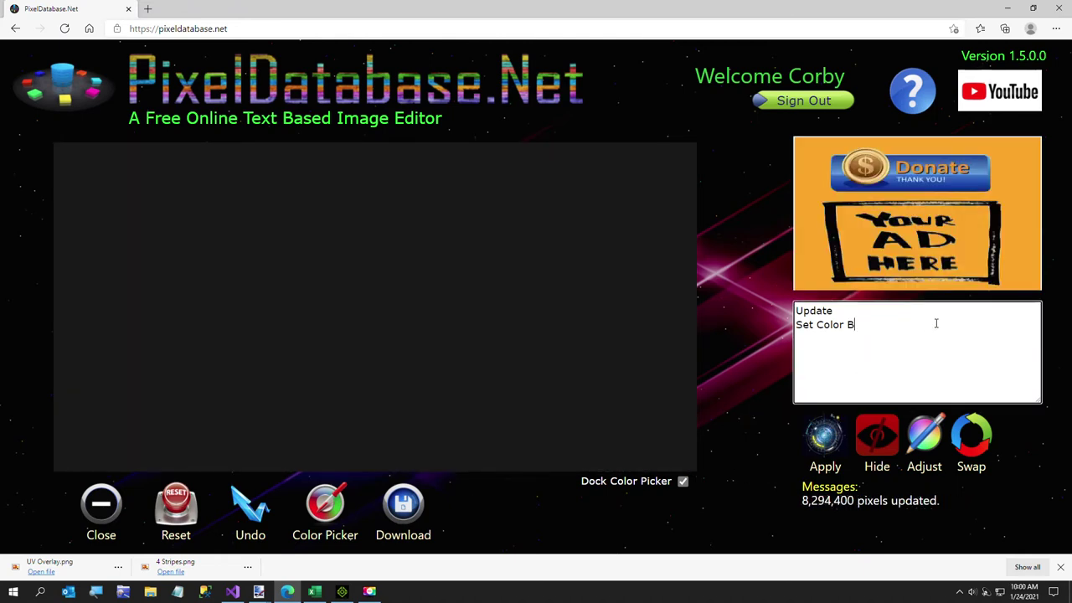
pyautogui.write('er 50')
pyautogui.click(823, 433)
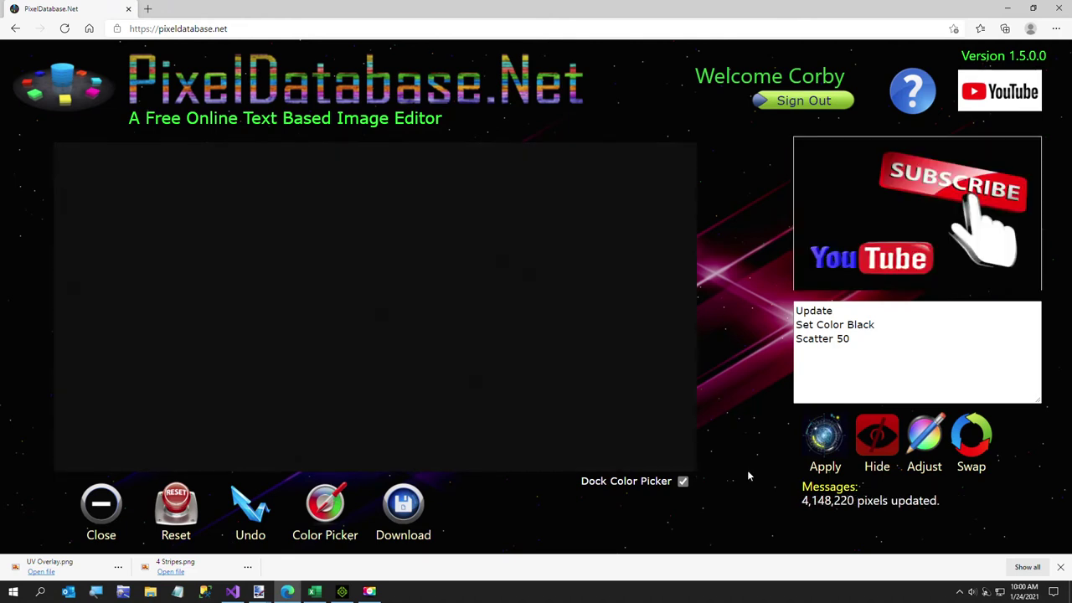
pyautogui.click(400, 520)
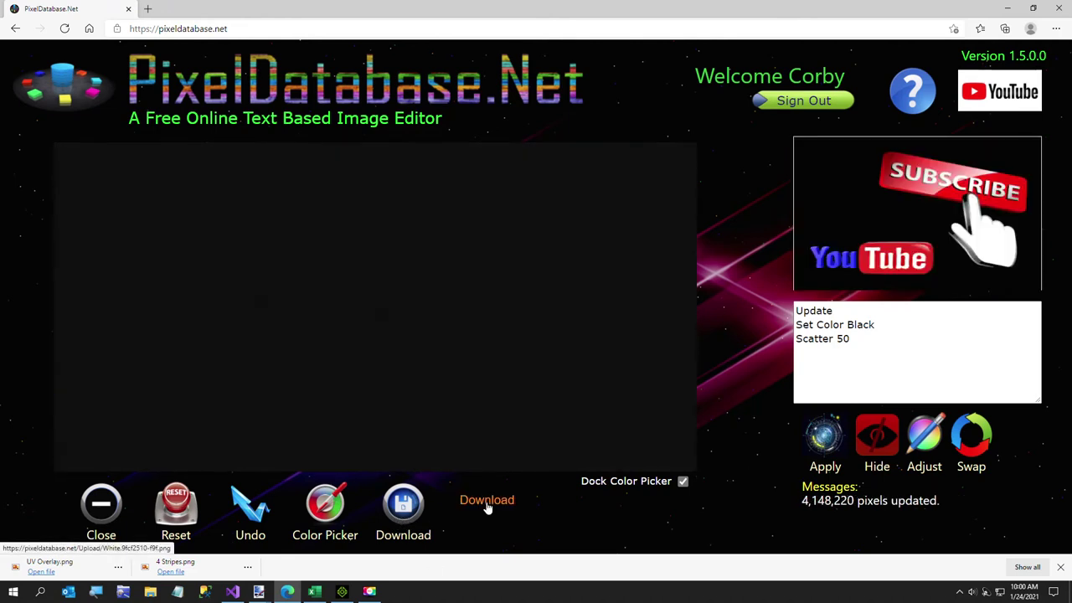
# Step: Download the dark texture and save it as Asphalt.png
pyautogui.click(486, 503)
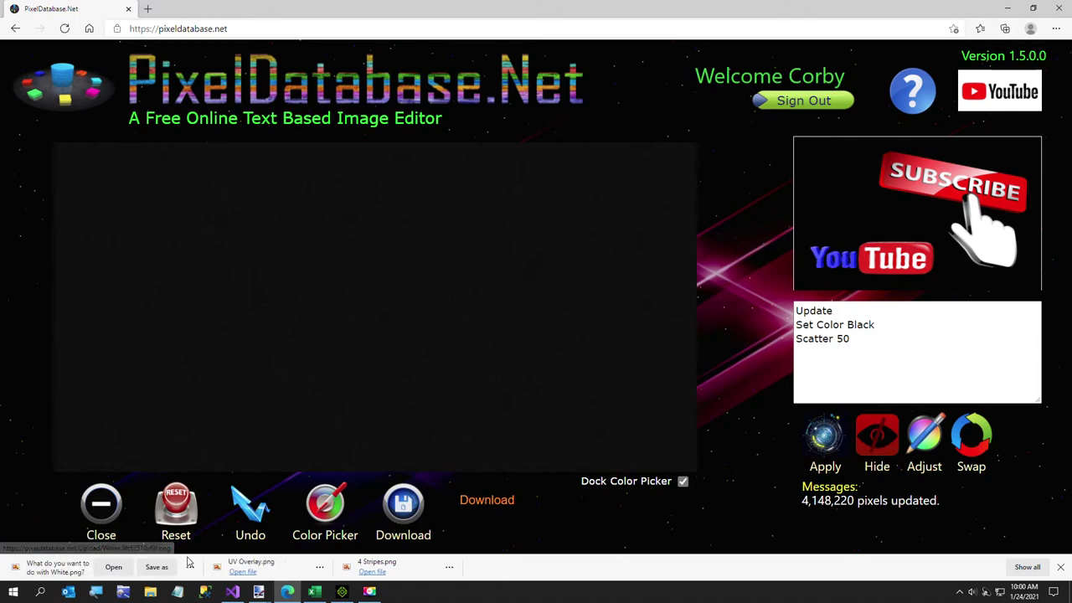
pyautogui.click(163, 568)
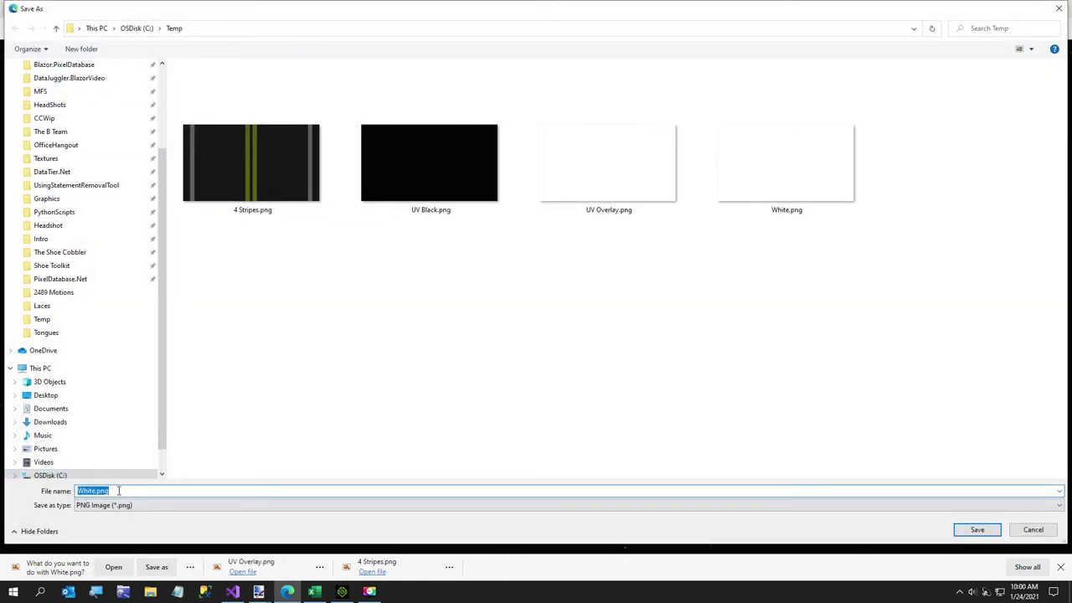
pyautogui.click(137, 490)
pyautogui.moveTo(137, 491); pyautogui.dragTo(76, 493)
pyautogui.click(120, 493)
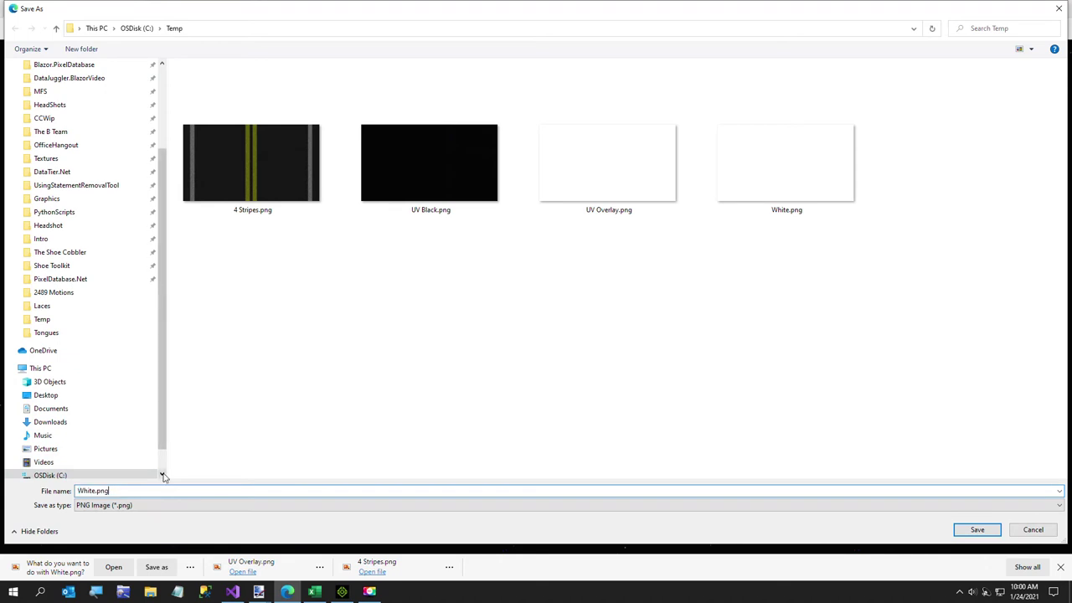
pyautogui.hotkey('ctrl', 'a')
pyautogui.write('s')
pyautogui.click(965, 529)
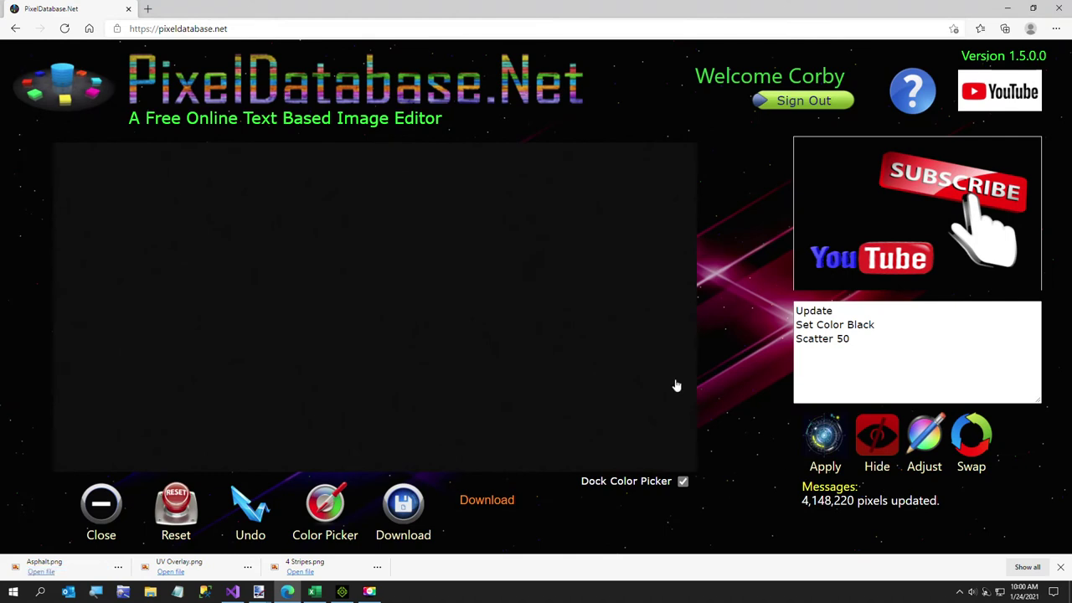
# Step: Open Asphalt.png in paint.net and bring up Image > Resize showing 3840 x 2160
pyautogui.click(33, 573)
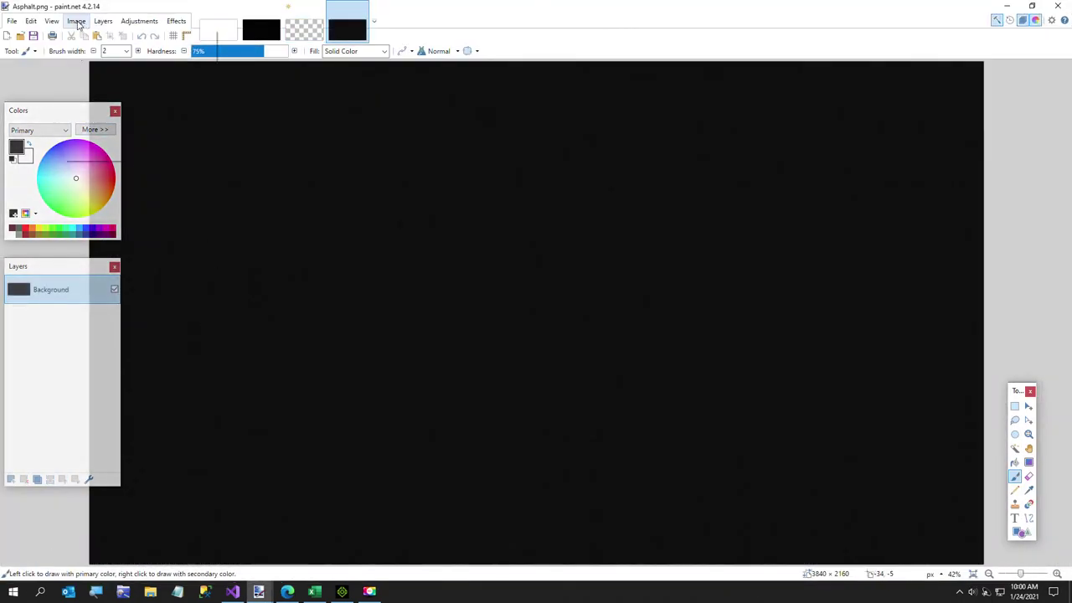
pyautogui.click(78, 21)
pyautogui.click(84, 49)
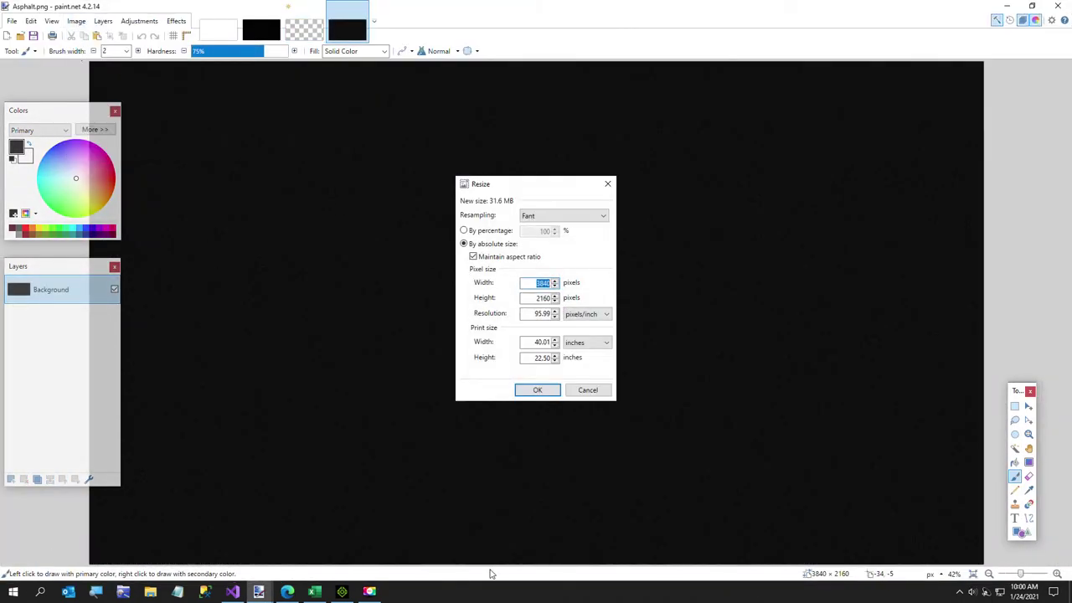
# Step: Copy the width 11754 from Excel cell C12 and return to paint.net's Resize dialog
pyautogui.click(314, 591)
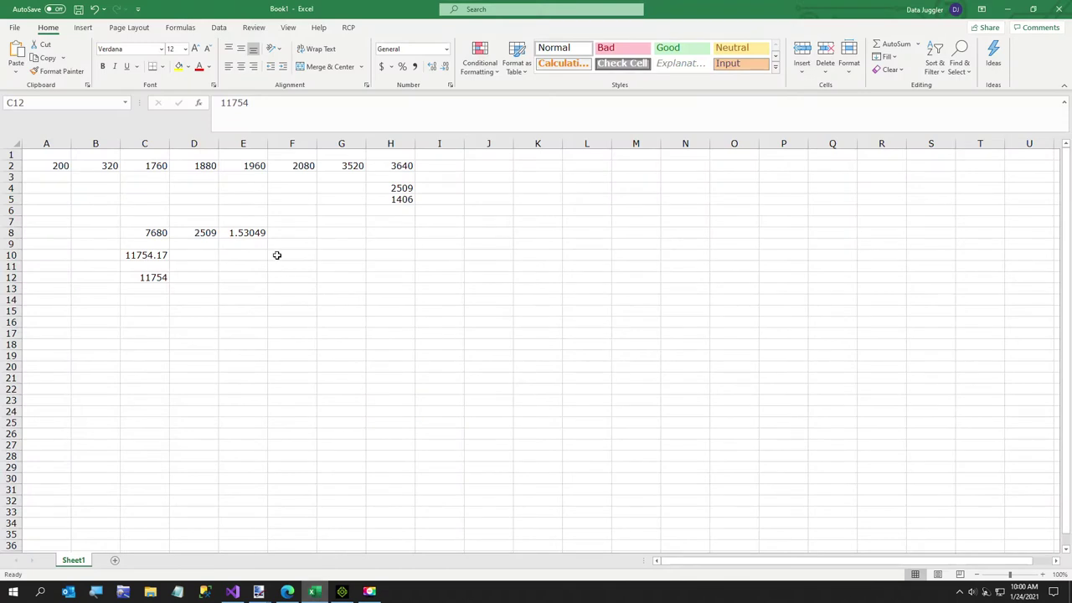
pyautogui.click(159, 276)
pyautogui.hotkey('ctrl', 'c')
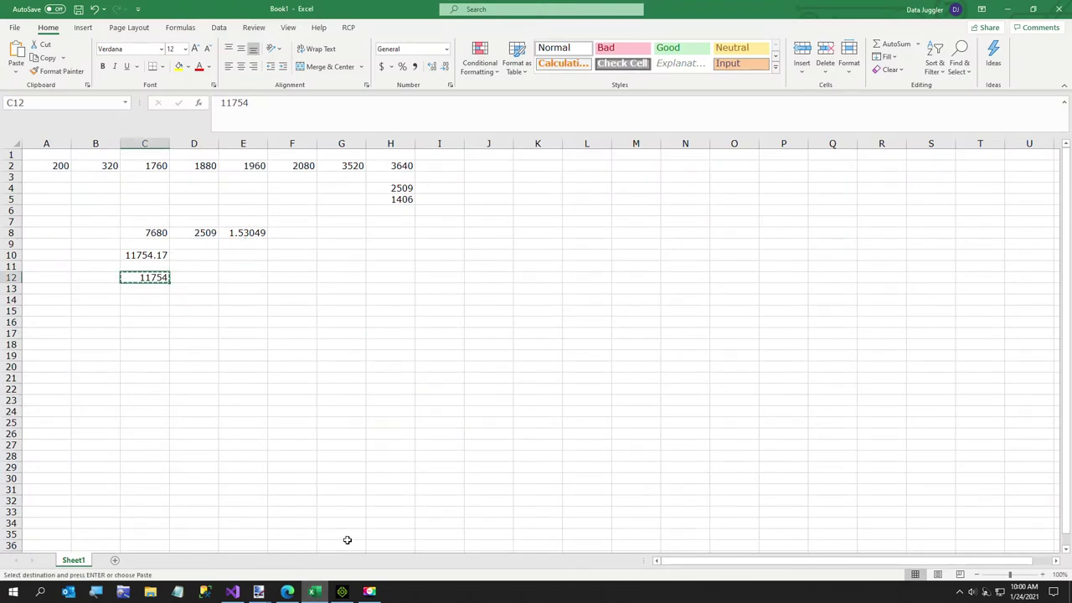
pyautogui.click(258, 591)
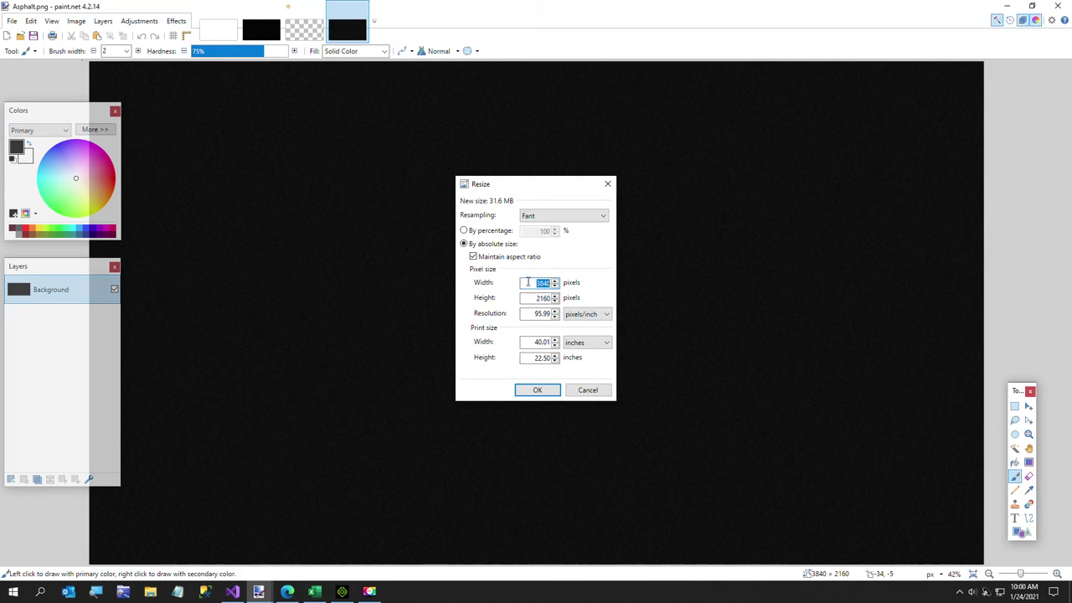
# Step: Resize the asphalt to 11754 x 6612, paste it onto Layer 2, and move it below the wireframe
pyautogui.hotkey('ctrl', 'v')
pyautogui.click(536, 390)
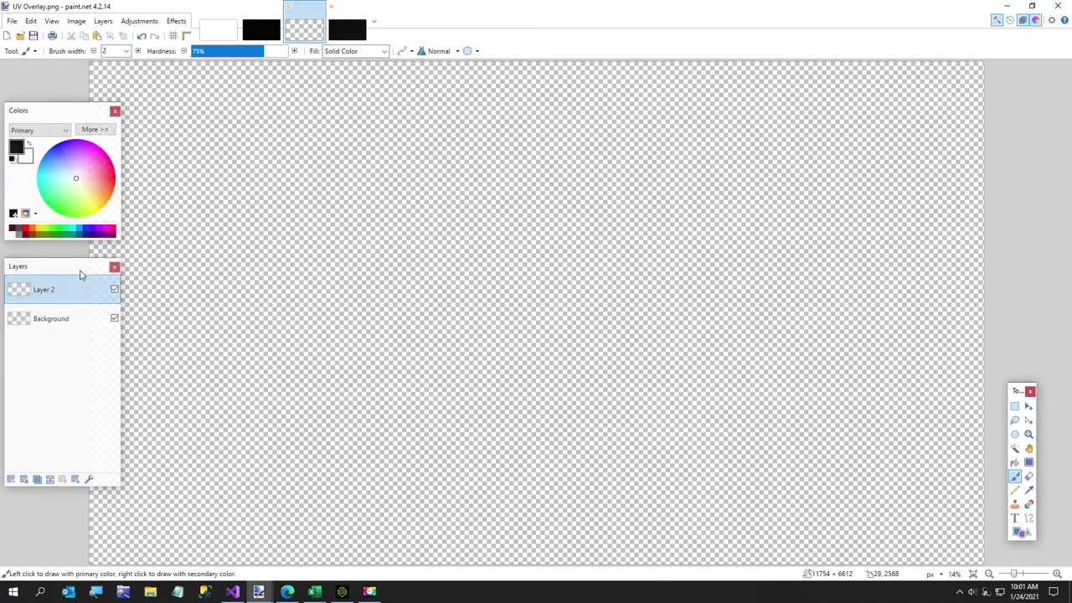
pyautogui.hotkey('ctrl', 'v')
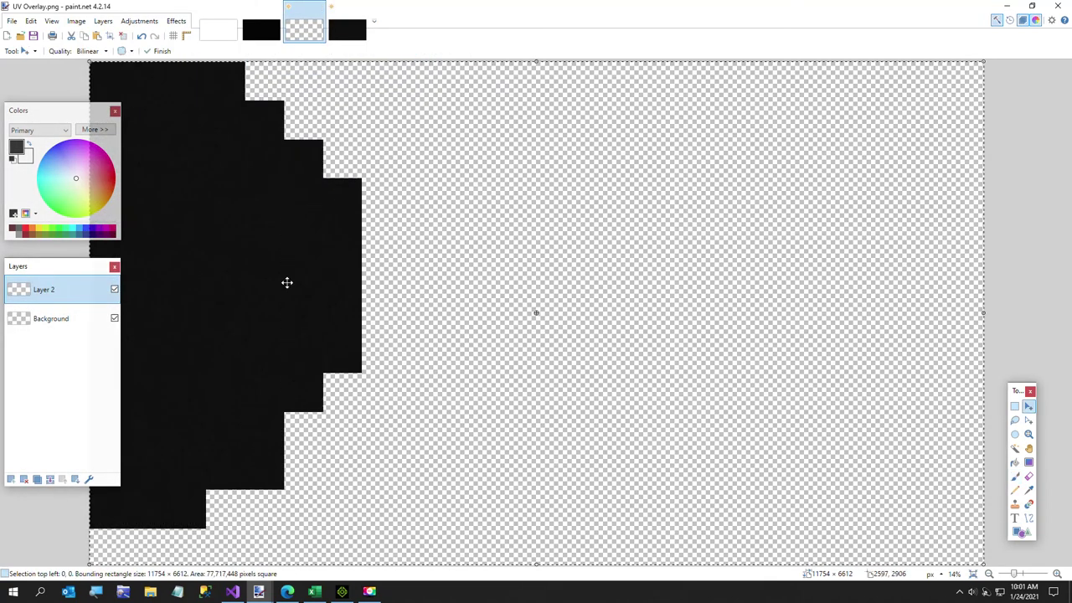
pyautogui.click(75, 480)
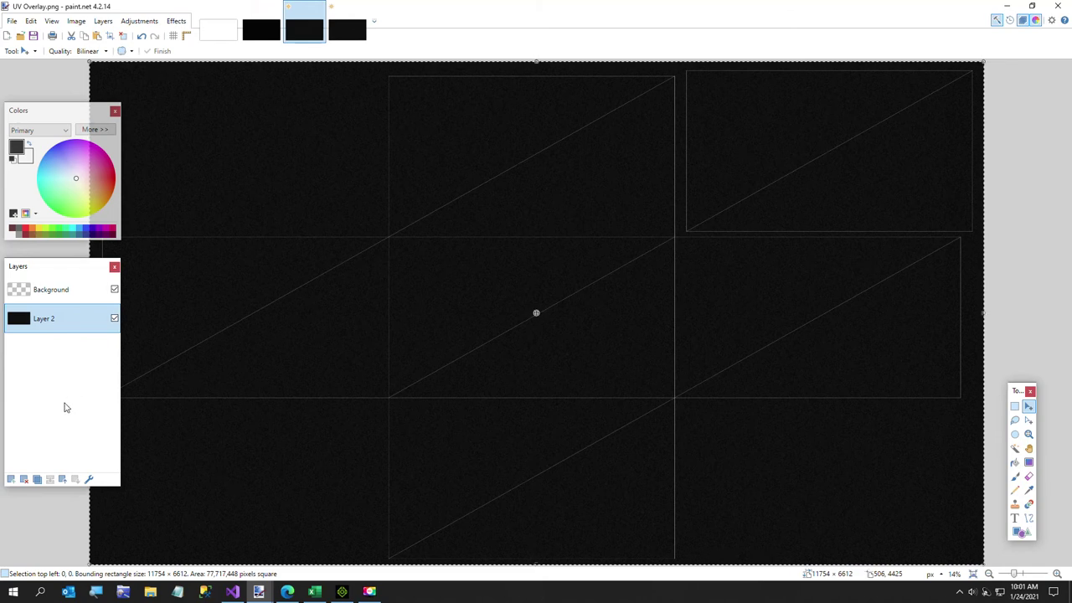
# Step: Add an empty Layer 3 to UV Overlay and open 4 Stripes.png
pyautogui.click(11, 480)
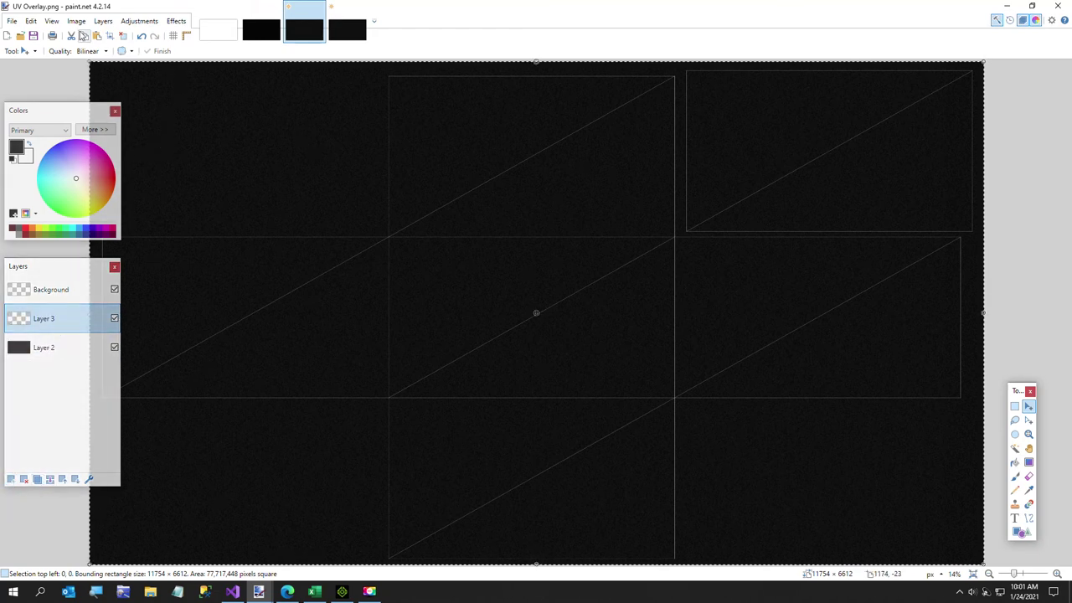
pyautogui.click(12, 21)
pyautogui.click(31, 51)
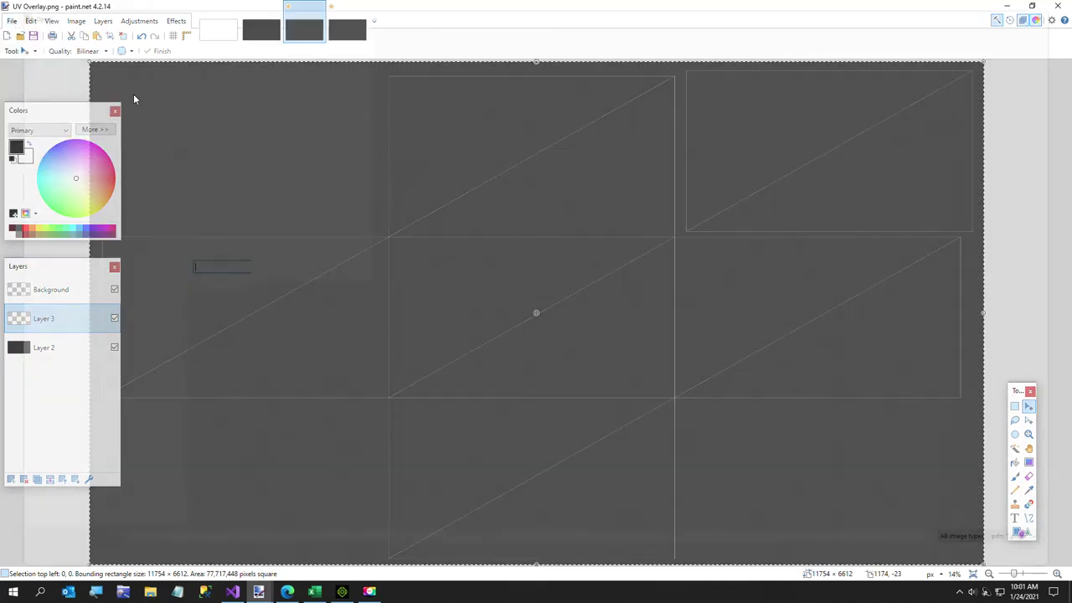
pyautogui.doubleClick(263, 176)
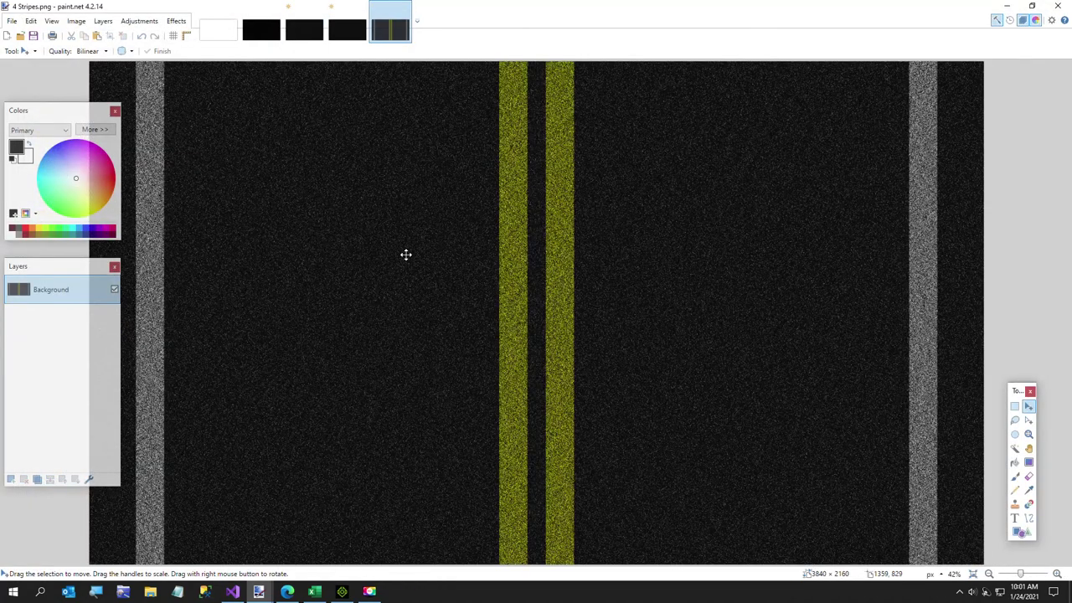
# Step: Check the stripes image's 3840 x 2160 size, select it all, and return to UV Overlay
pyautogui.click(76, 21)
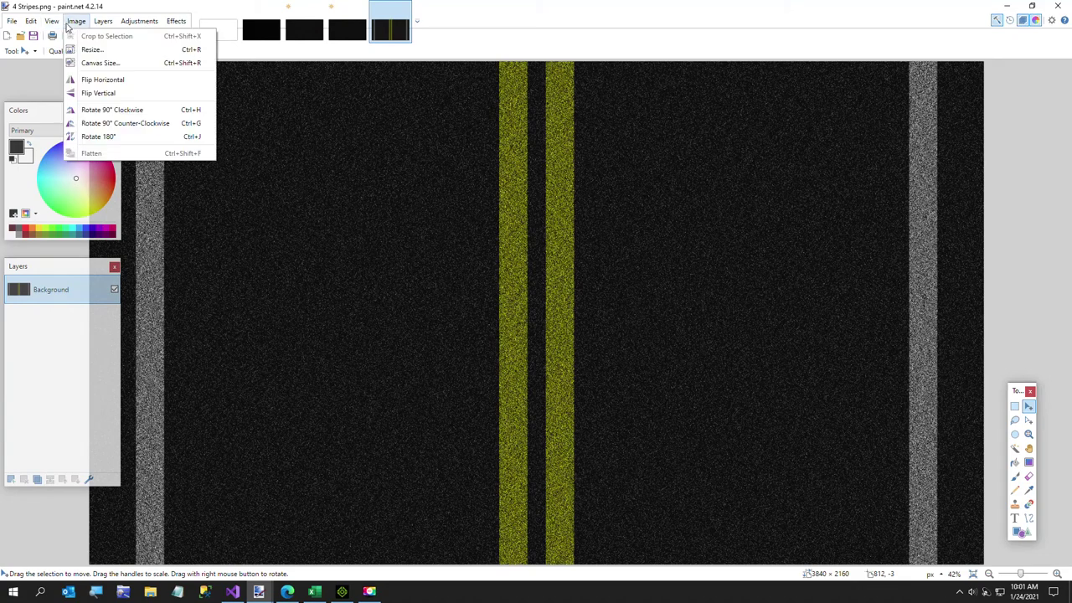
pyautogui.click(163, 88)
pyautogui.click(542, 298)
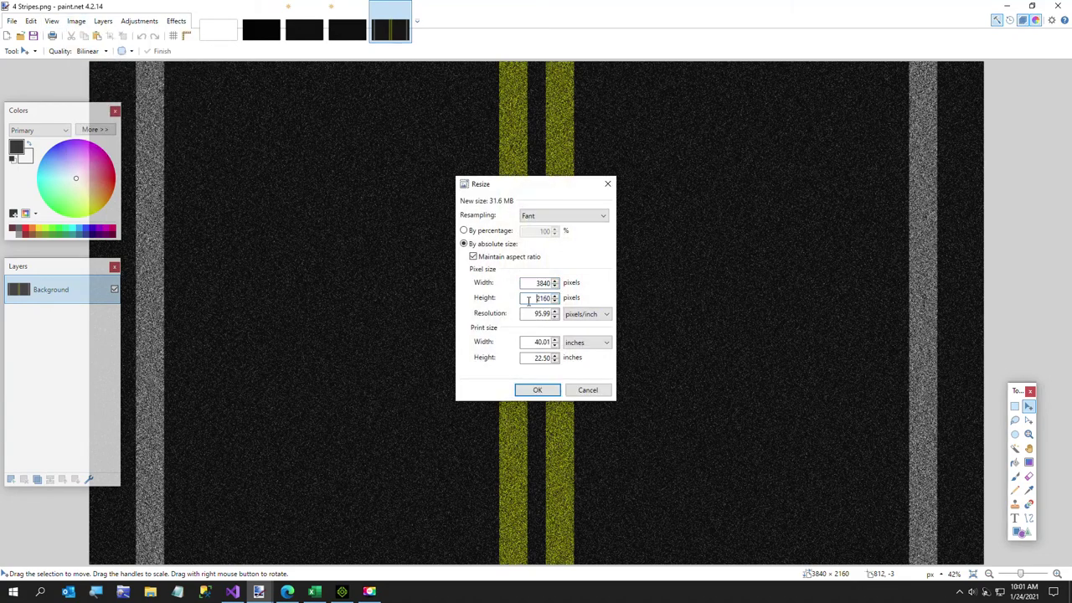
pyautogui.click(588, 390)
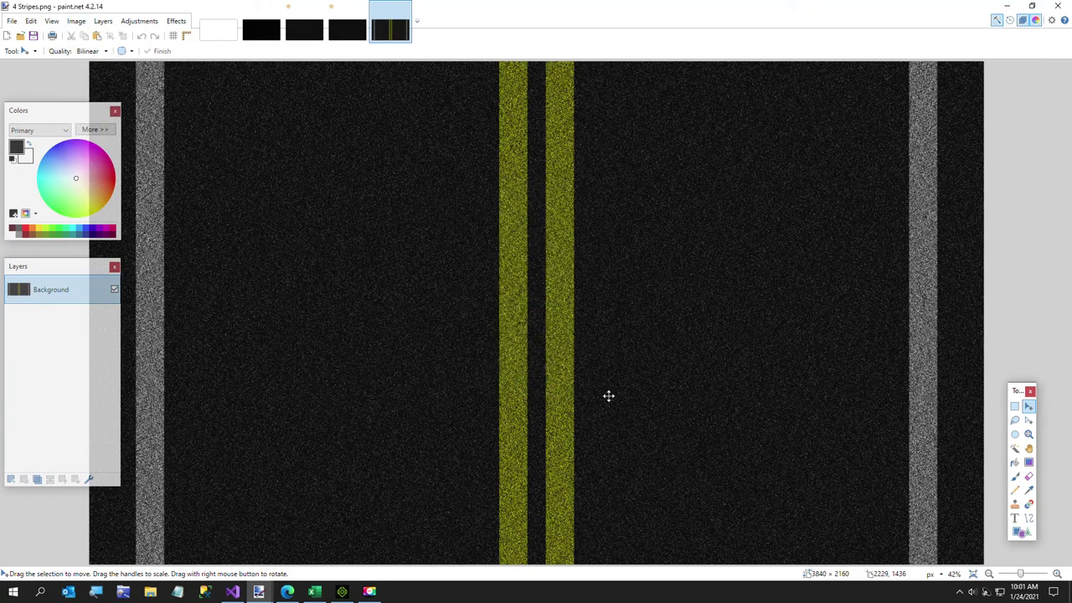
pyautogui.hotkey('ctrl', 'a')
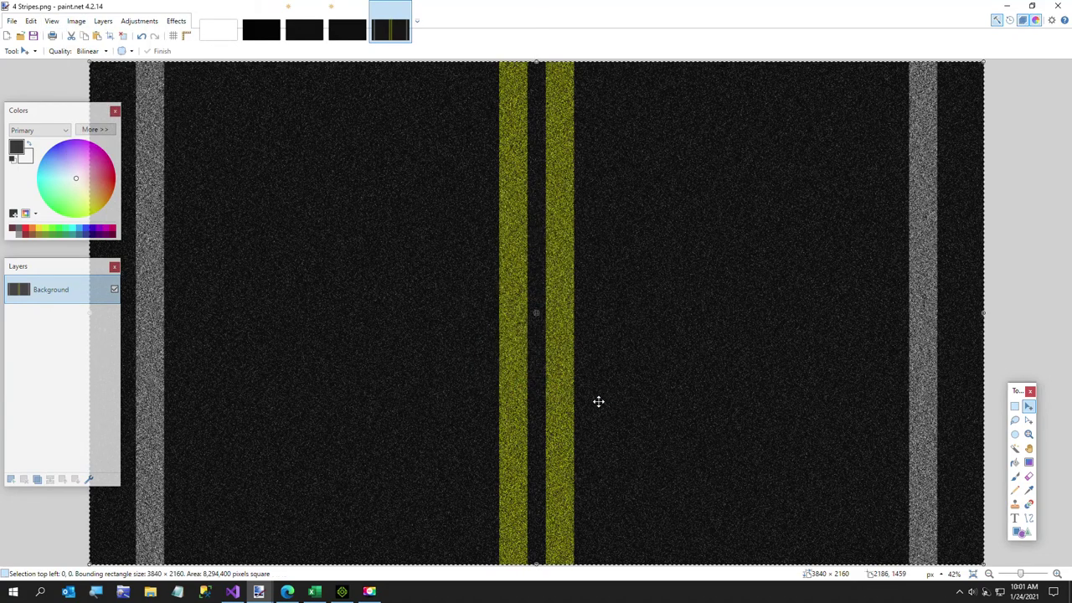
pyautogui.click(256, 32)
pyautogui.click(299, 34)
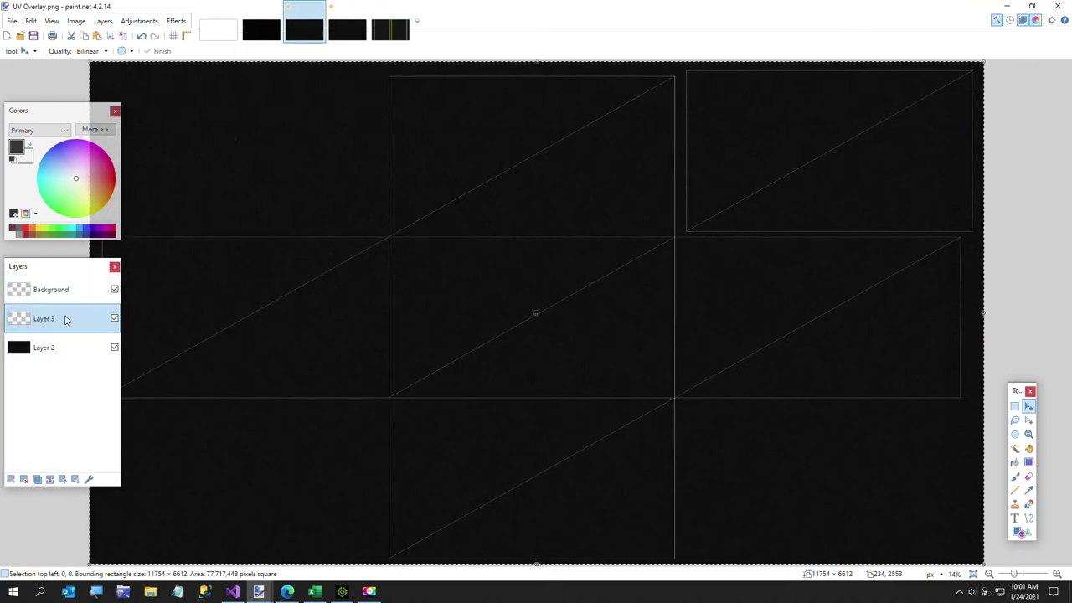
# Step: Paste the stripes into Layer 3 and move them onto the upper middle UV square
pyautogui.hotkey('ctrl', 'v')
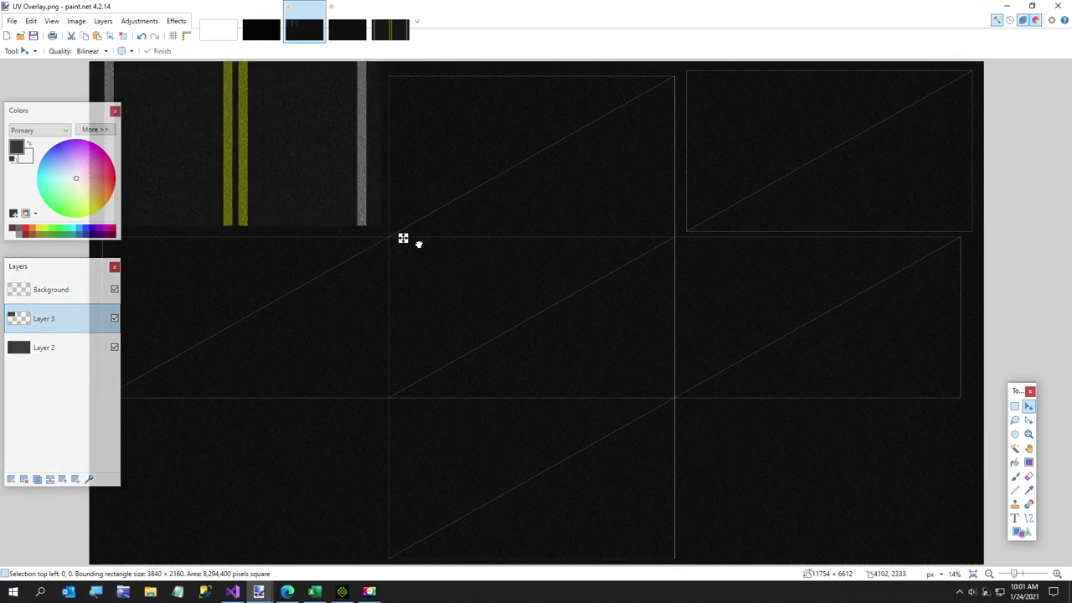
pyautogui.moveTo(403, 239); pyautogui.dragTo(696, 251)
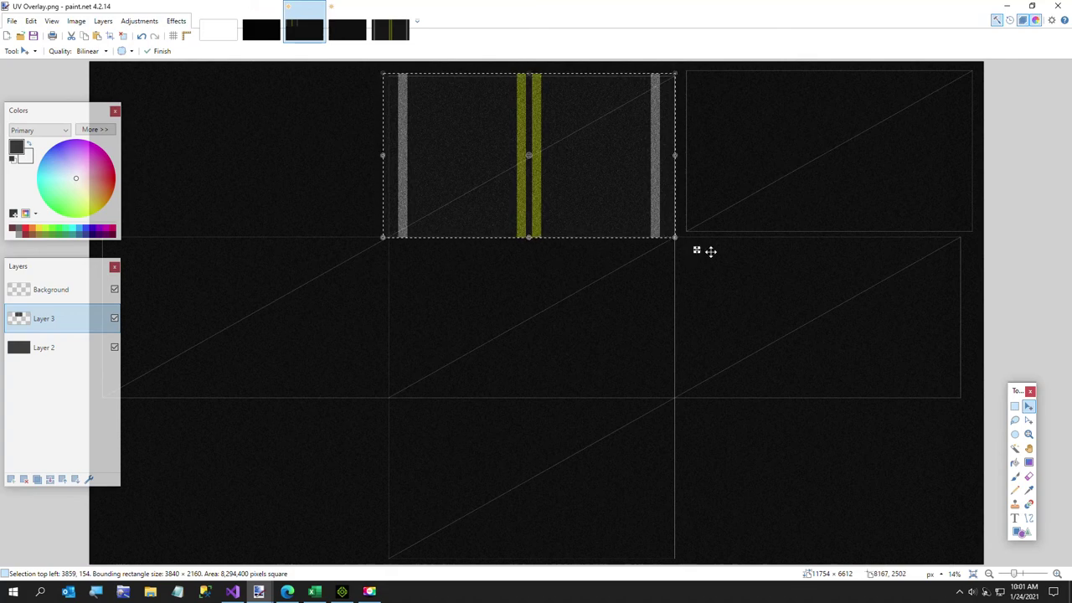
pyautogui.keyDown('ctrl'); pyautogui.scroll(2, 710, 251); pyautogui.keyUp('ctrl')
pyautogui.scroll(2, 681, 260)
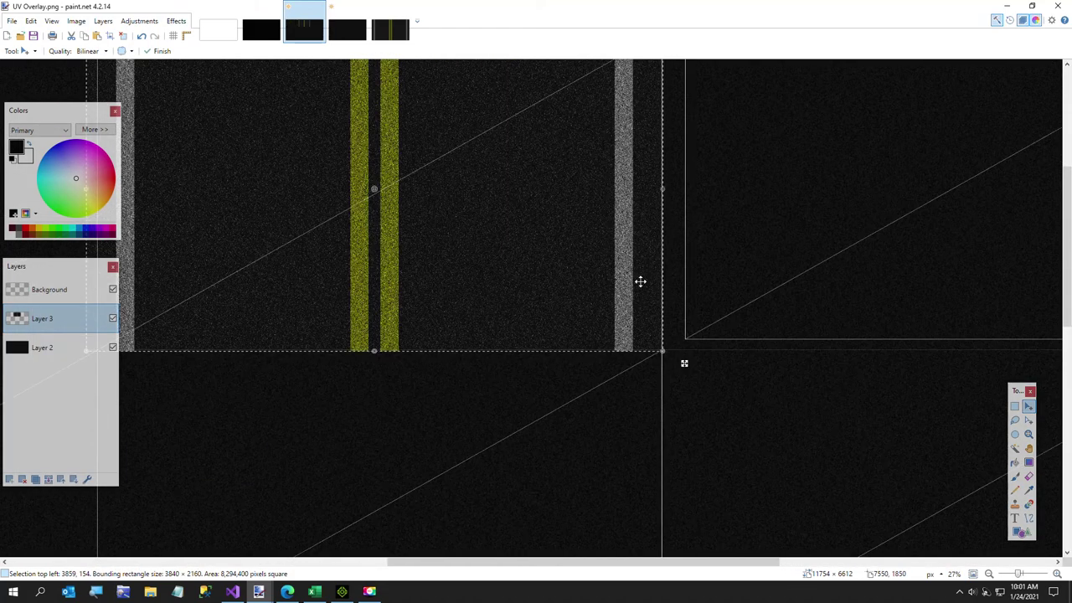
pyautogui.scroll(2, 640, 281)
pyautogui.press('Return')
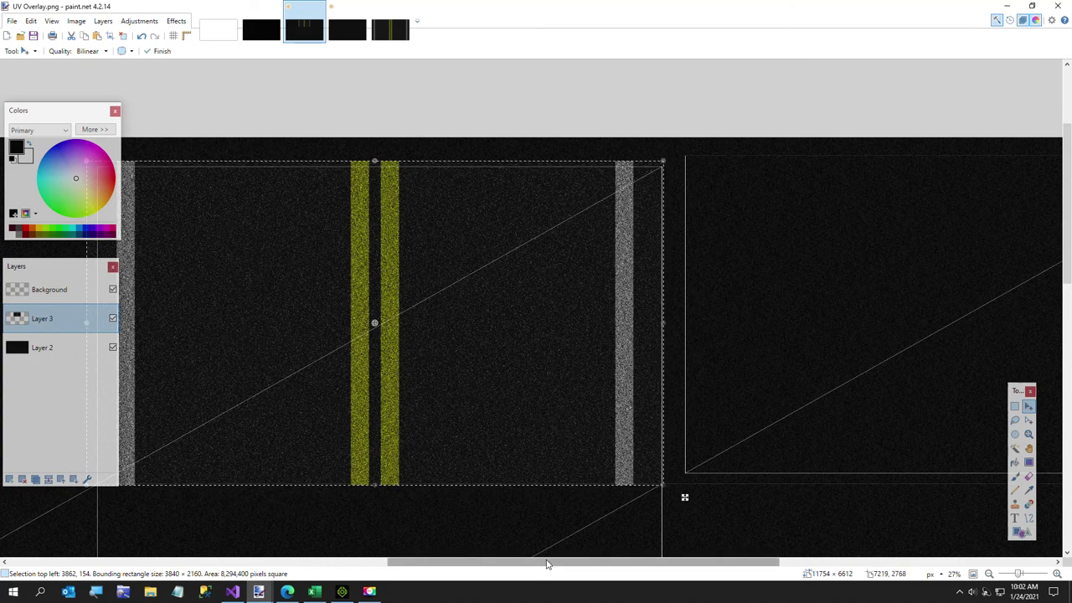
# Step: Align and stretch the stripes to 3840 x 2186 over the square, and hide the Background layer
pyautogui.moveTo(546, 561); pyautogui.dragTo(508, 564)
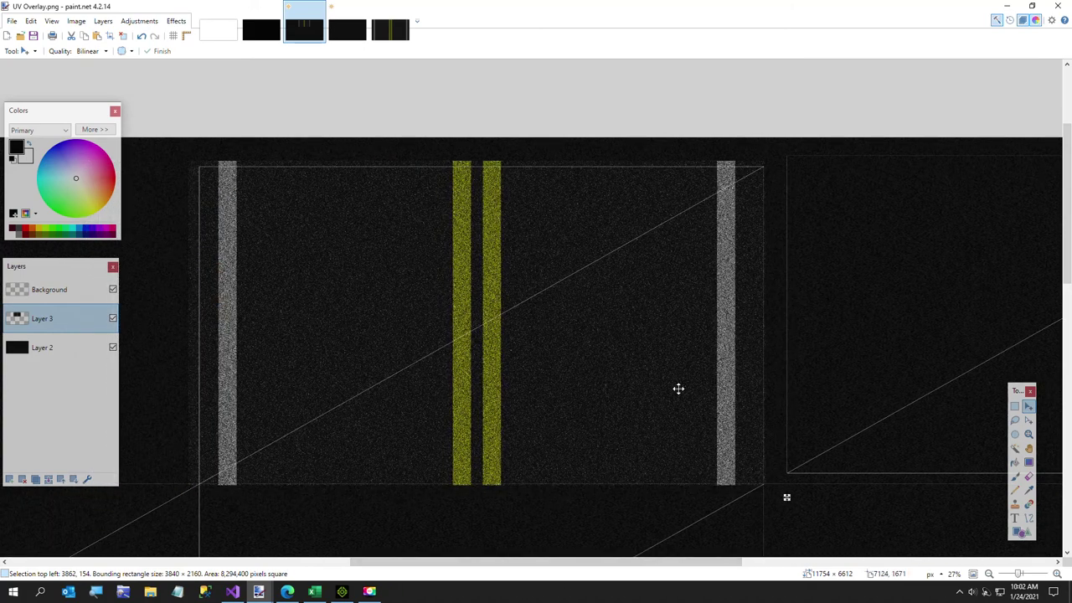
pyautogui.moveTo(677, 388); pyautogui.dragTo(685, 389)
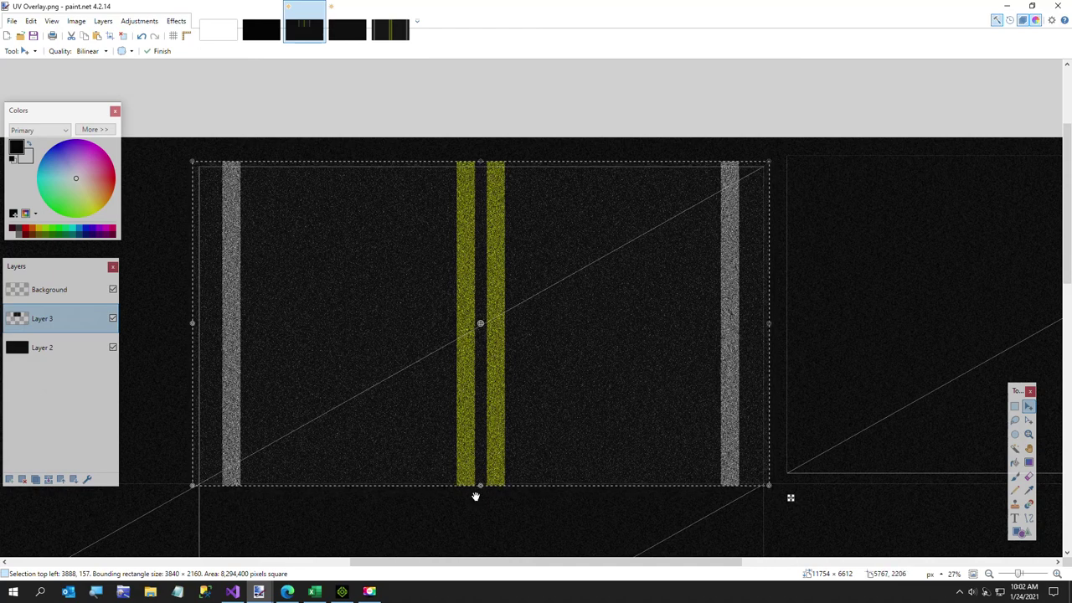
pyautogui.moveTo(480, 486); pyautogui.dragTo(479, 492)
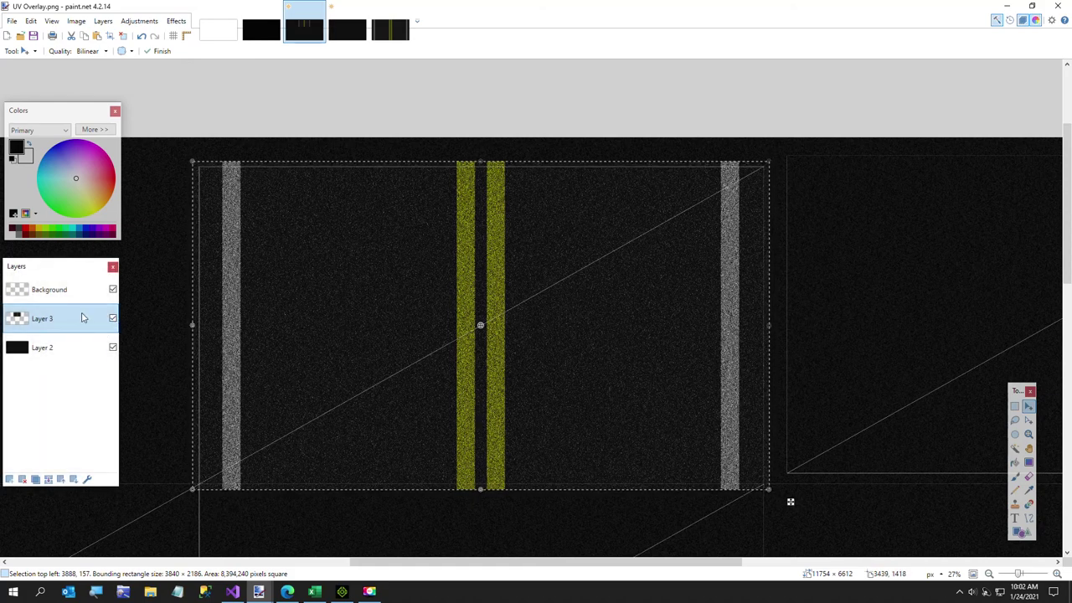
pyautogui.click(113, 289)
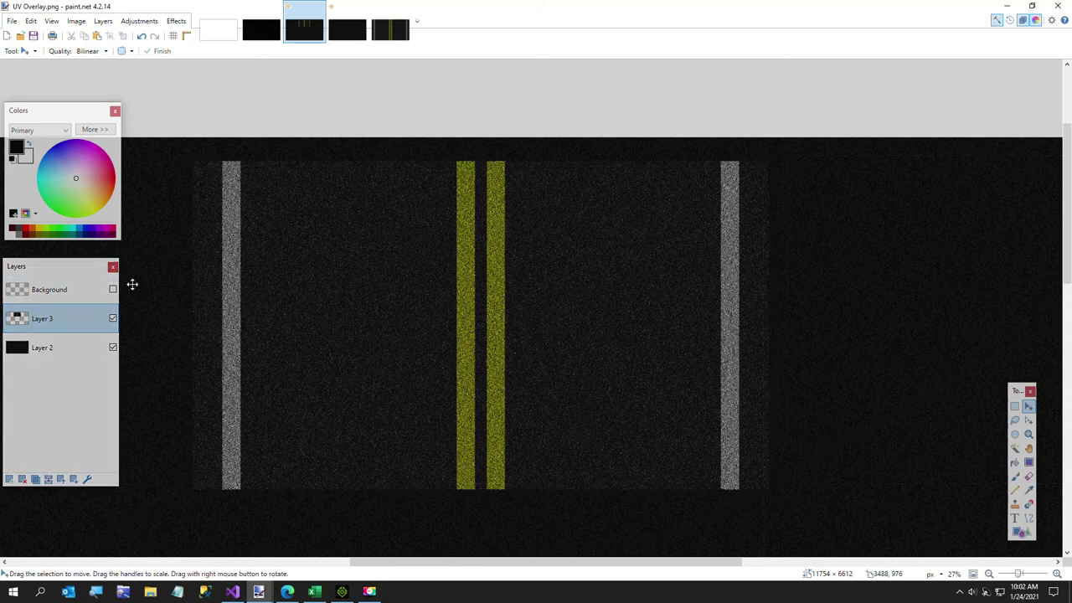
# Step: Save the image as a flattened PNG named 'Asphalt With 4 Stripes' and return to iClone
pyautogui.click(12, 20)
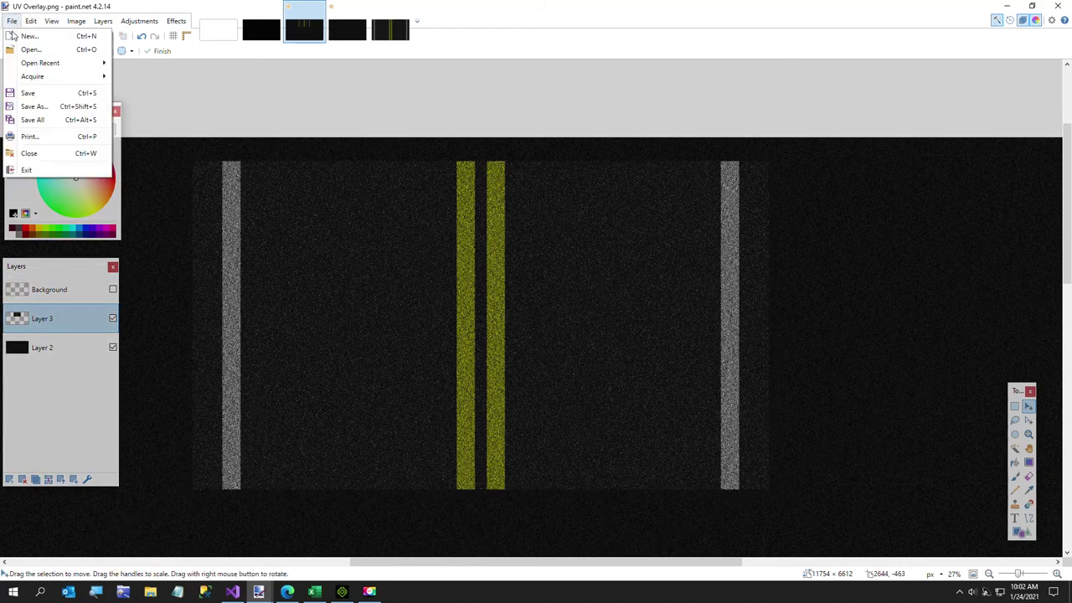
pyautogui.click(33, 106)
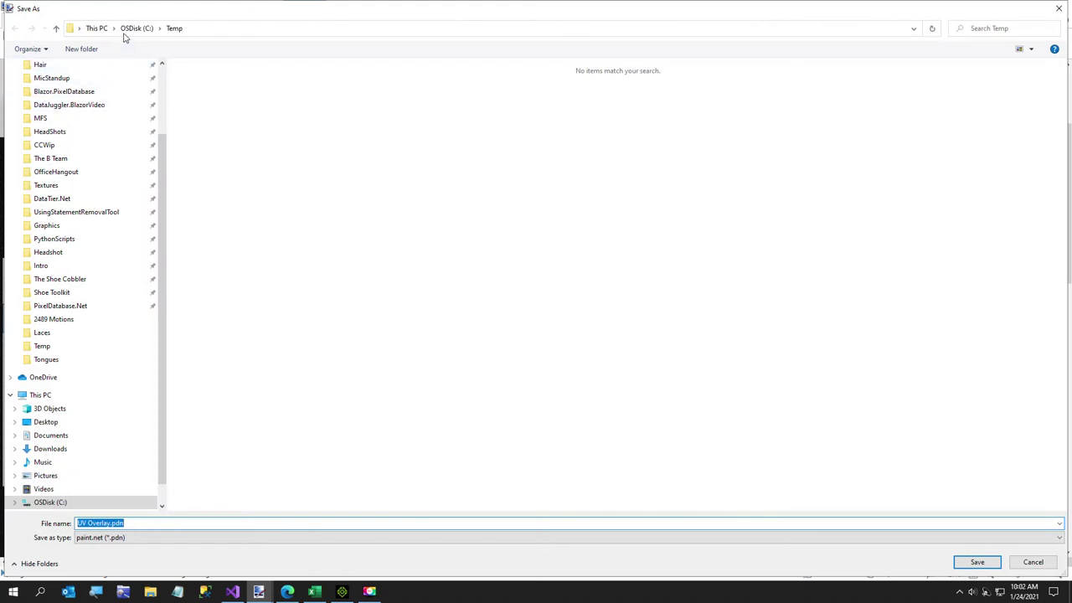
pyautogui.click(124, 538)
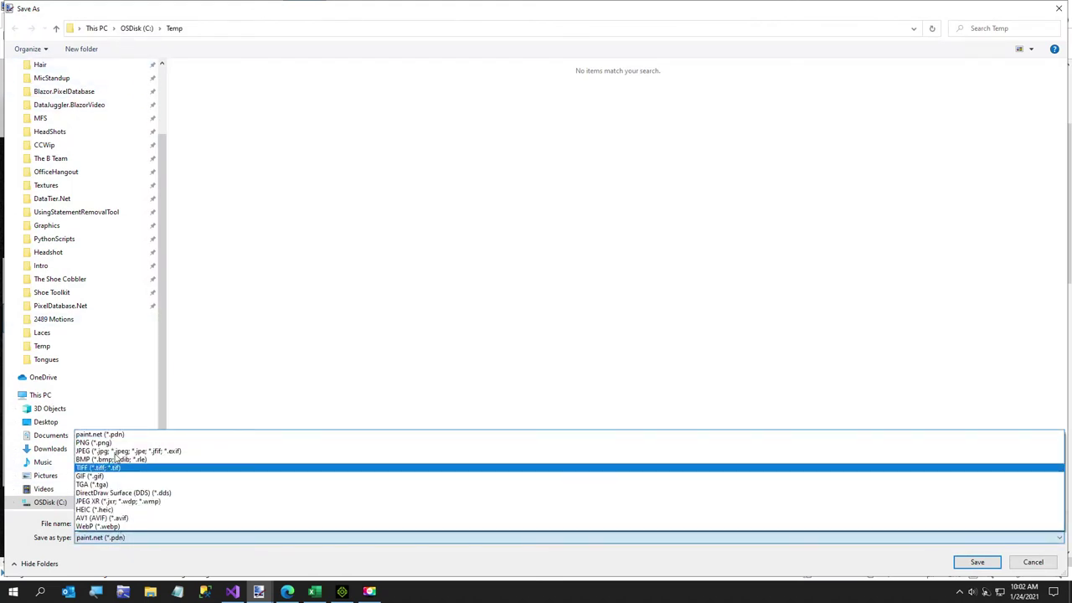
pyautogui.click(94, 442)
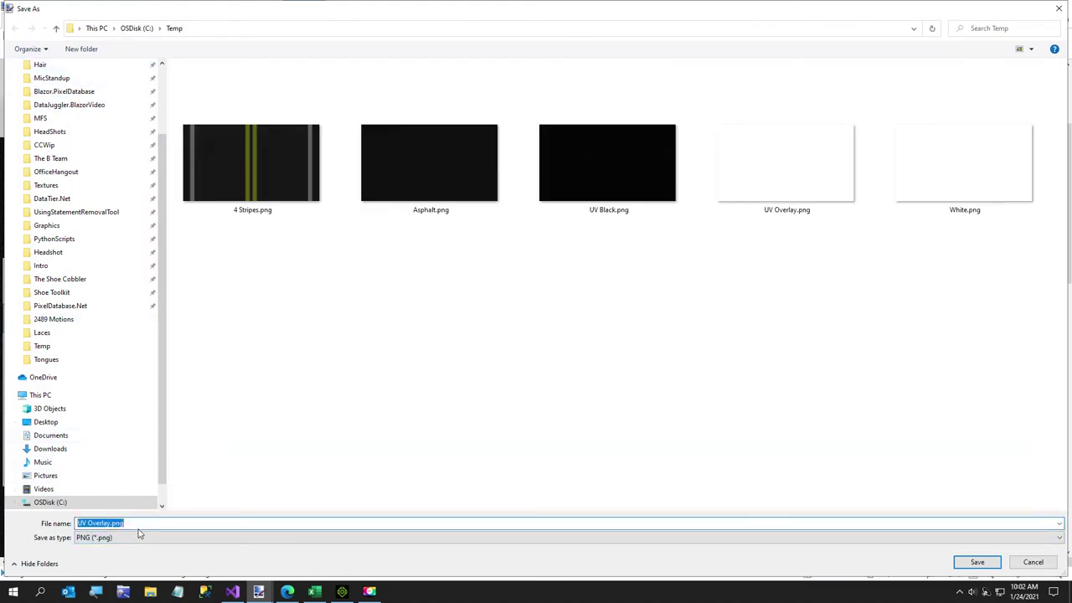
pyautogui.click(138, 523)
pyautogui.hotkey('ctrl', 'a')
pyautogui.write('Asphalt With')
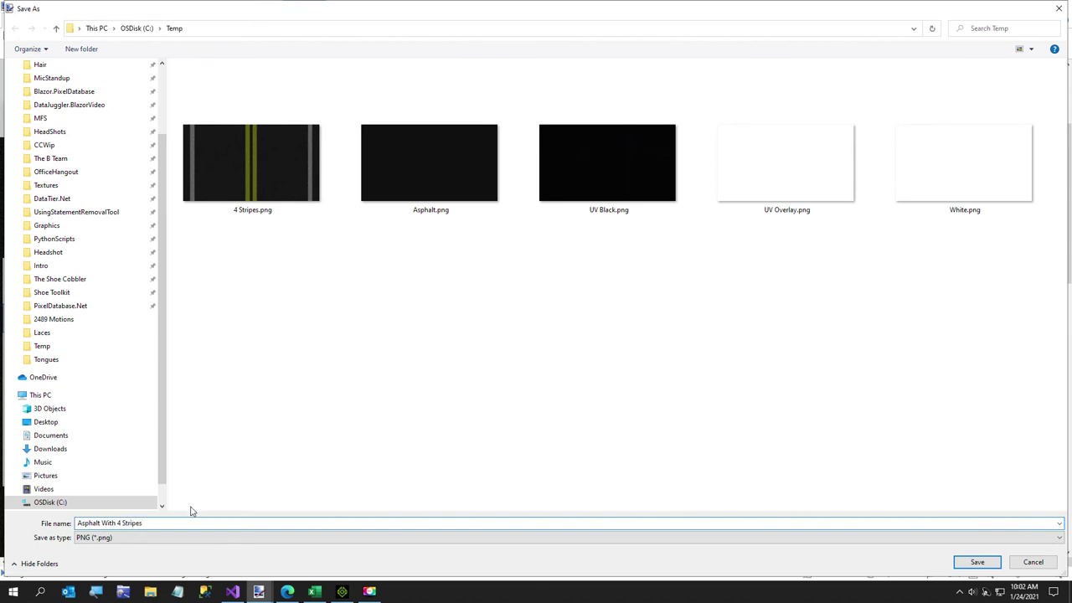
pyautogui.click(977, 562)
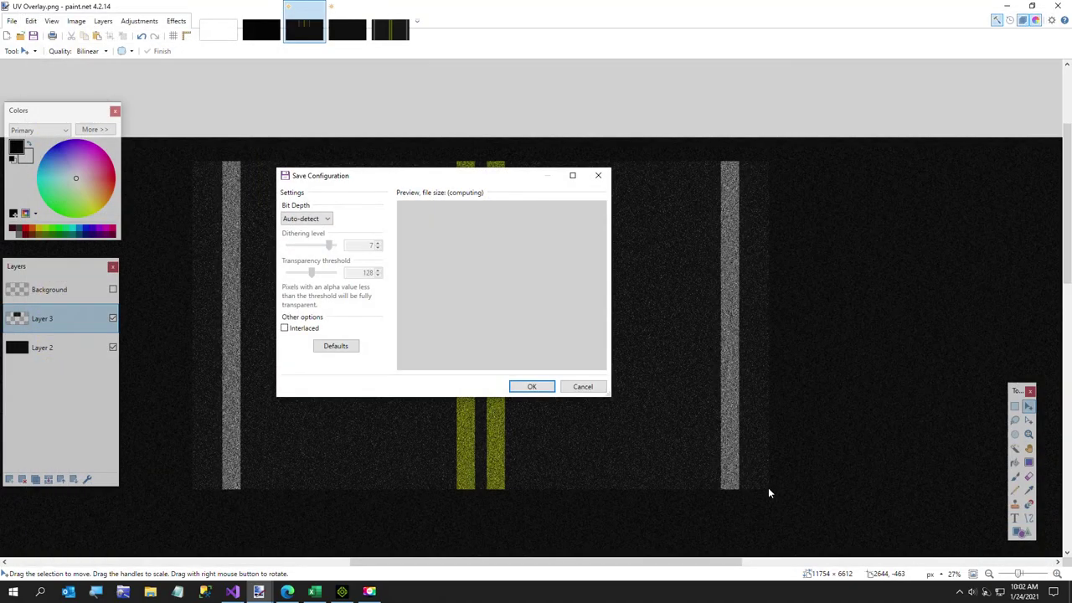
pyautogui.click(535, 387)
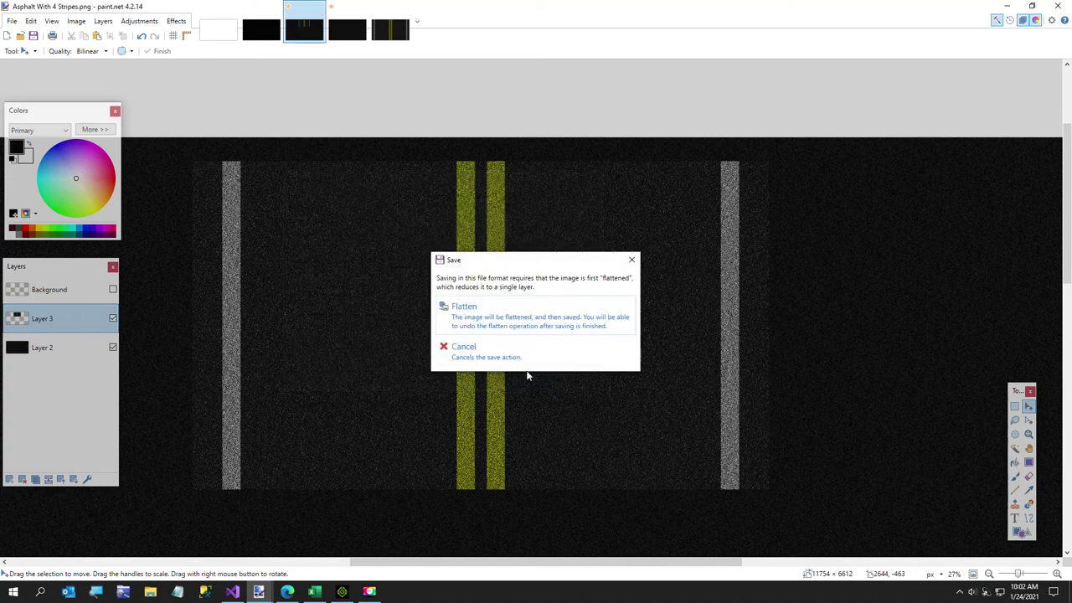
pyautogui.click(513, 325)
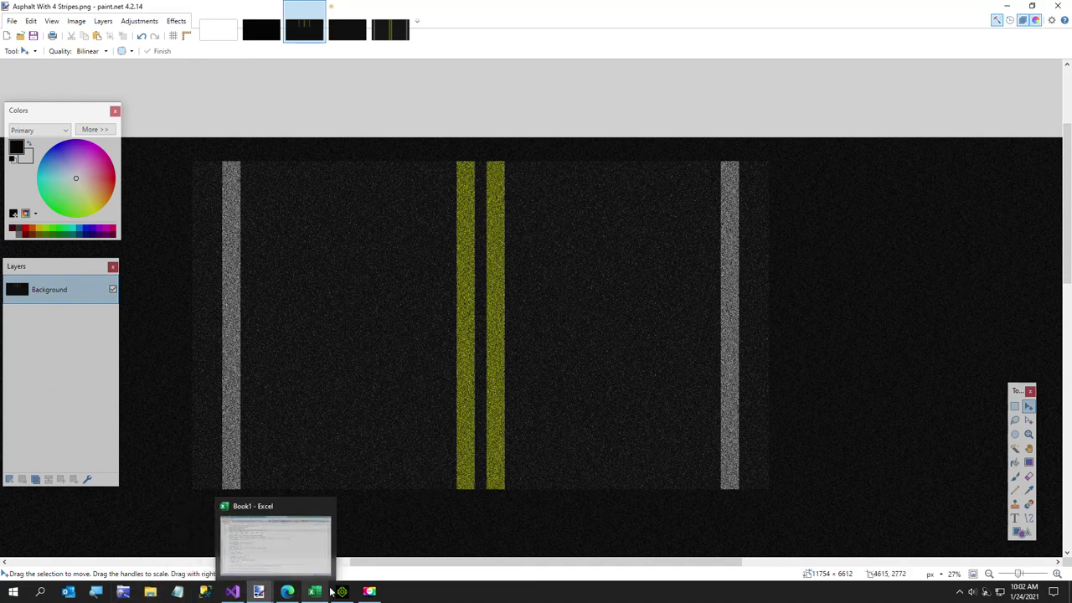
pyautogui.moveTo(340, 593)
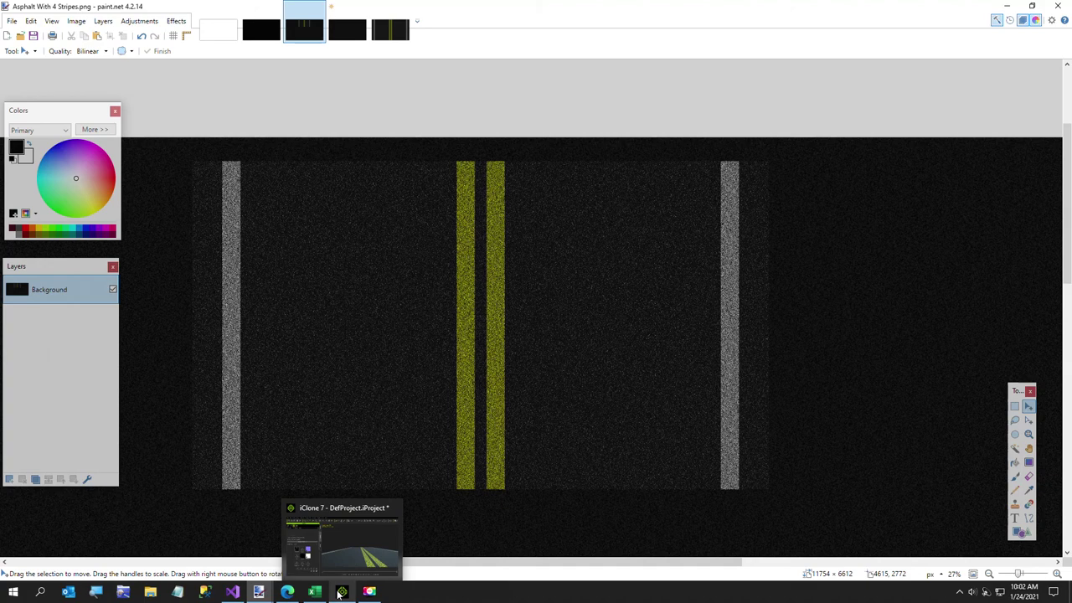
pyautogui.click(340, 592)
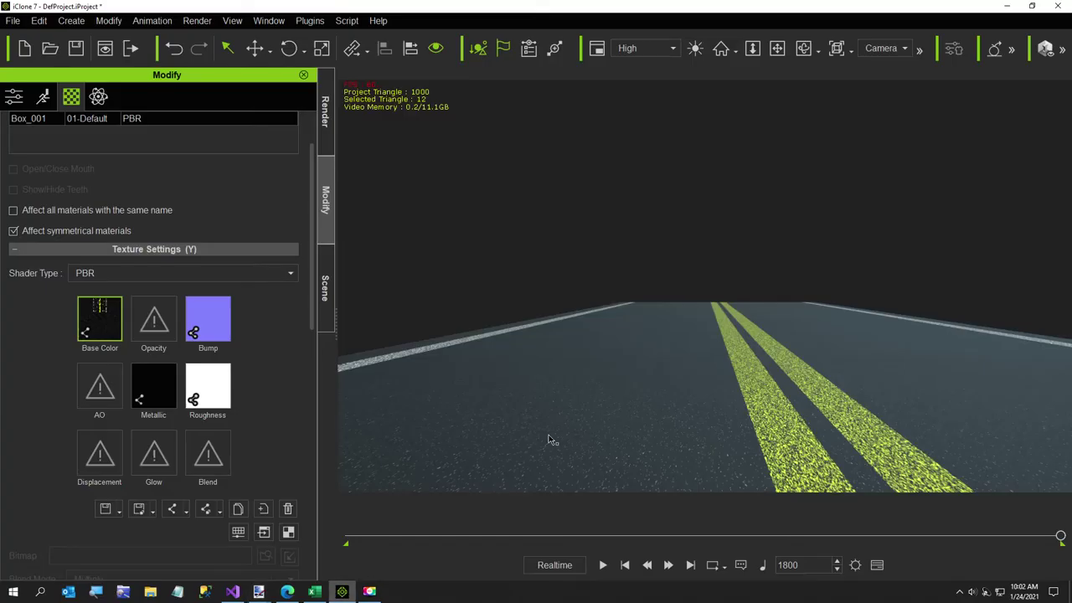
# Step: Play the animation along the road showing the Asphalt With 4 Stripes texture
pyautogui.click(602, 564)
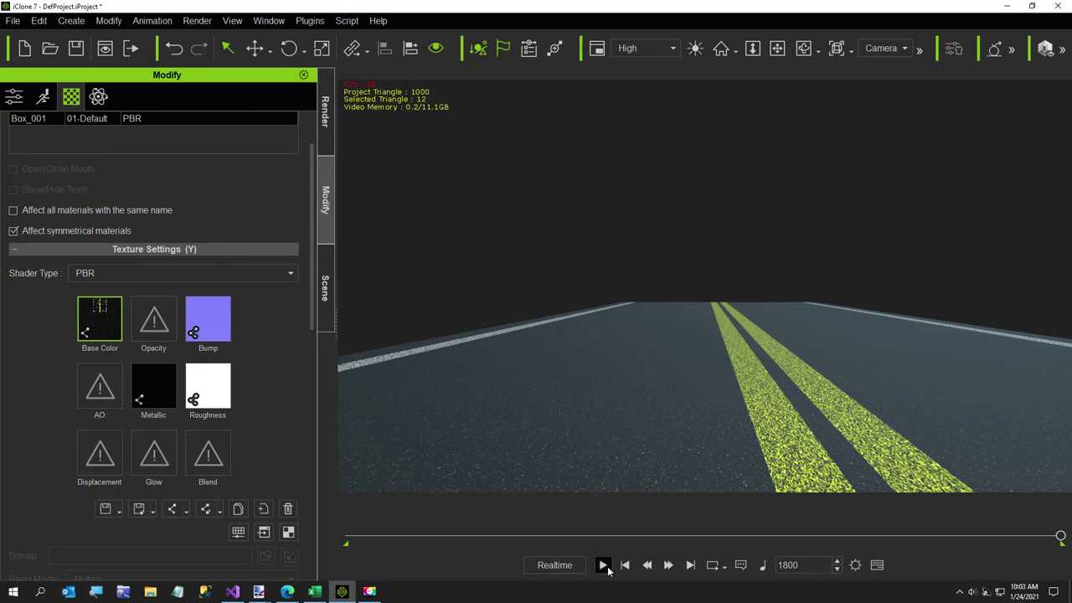